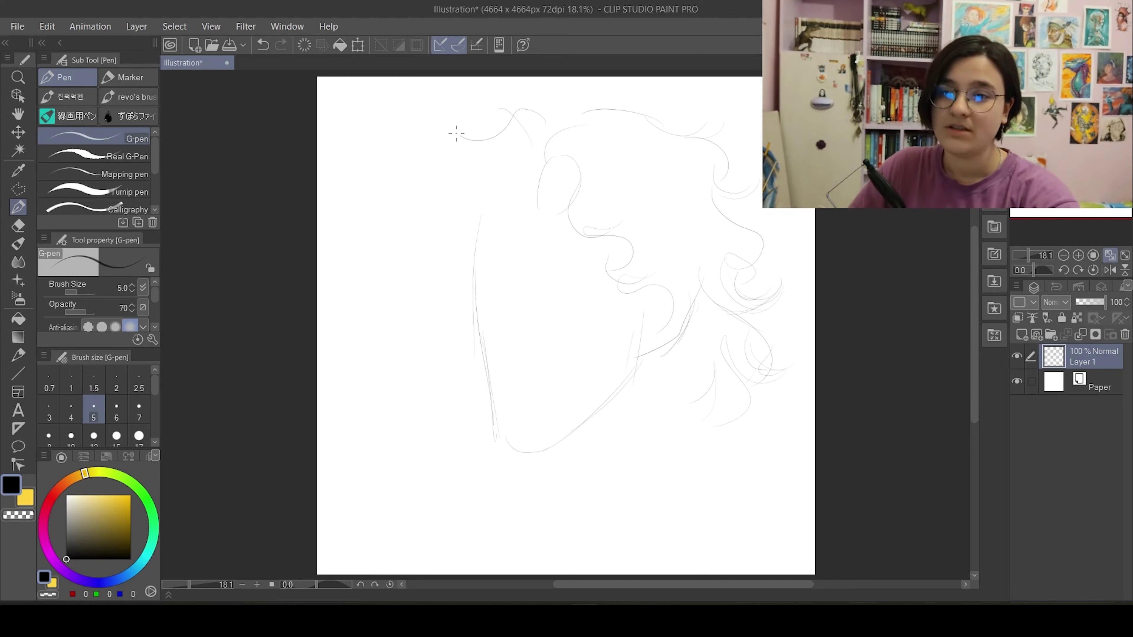
Sketch the mouth line, an eyebrow and an eye on the face with the G-pen at size 5
{"action": "scroll", "coordinate": [540, 440], "scroll_direction": "up", "scroll_amount": 3}
{"action": "left_click_drag", "start_coordinate": [495, 446], "coordinate": [602, 442]}
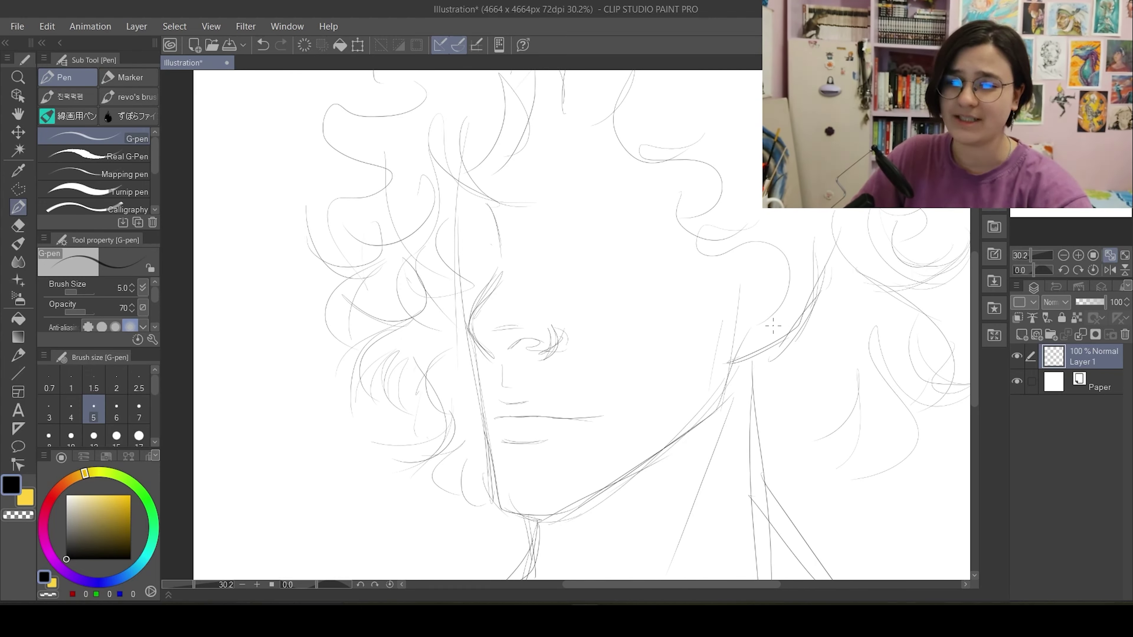
{"action": "left_click_drag", "start_coordinate": [562, 210], "coordinate": [692, 171]}
{"action": "left_click_drag", "start_coordinate": [570, 249], "coordinate": [647, 232]}
{"action": "scroll", "coordinate": [632, 229], "scroll_direction": "up", "scroll_amount": 1}
{"action": "left_click_drag", "start_coordinate": [574, 251], "coordinate": [651, 250]}
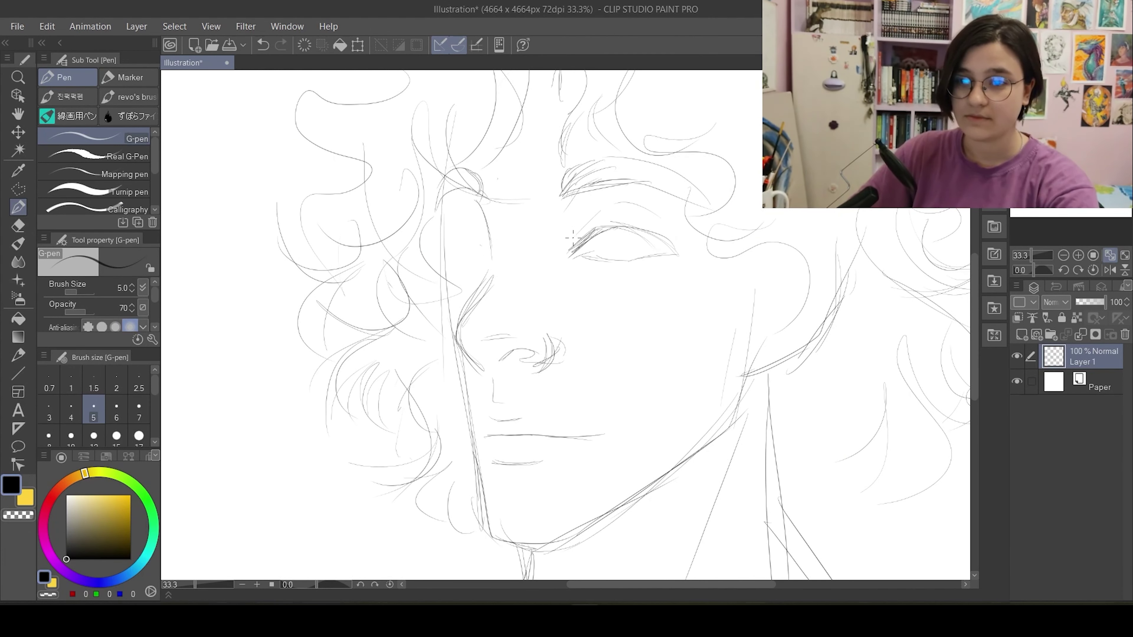
{"action": "left_click_drag", "start_coordinate": [600, 219], "coordinate": [614, 232]}
Lower the sketch layer's opacity to 26% and add a new layer above it
{"action": "left_click", "coordinate": [1110, 270]}
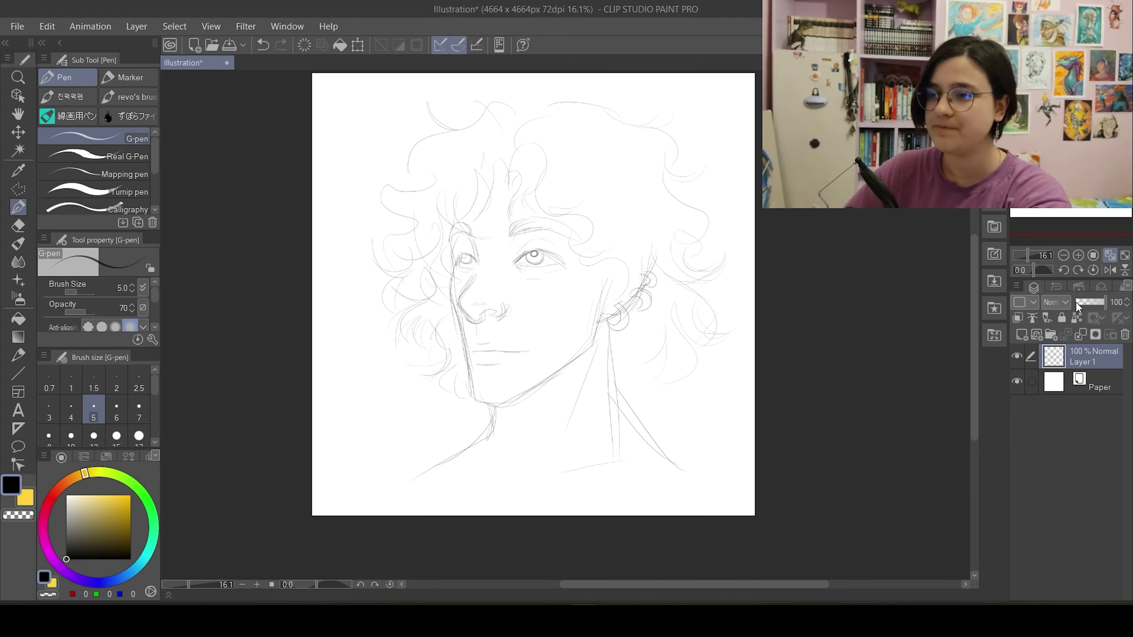
{"action": "left_click_drag", "start_coordinate": [1076, 307], "coordinate": [1084, 306]}
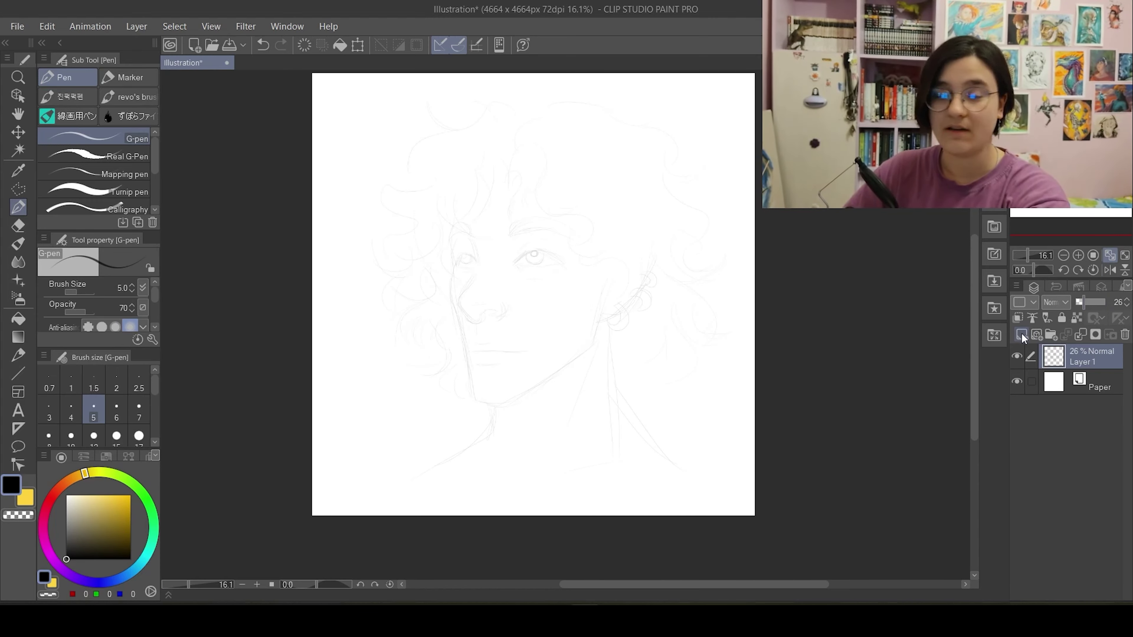
{"action": "left_click", "coordinate": [1021, 334]}
Ink the hair curls around the face on the new layer with the manga pen lineart brush at size 12
{"action": "left_click", "coordinate": [128, 95]}
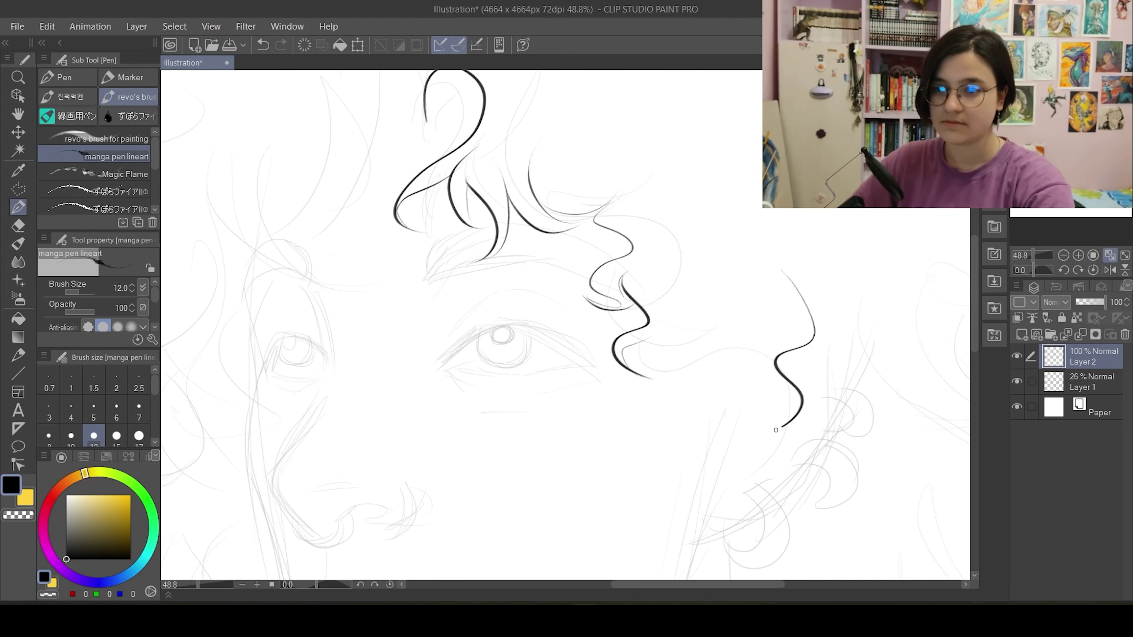
{"action": "left_click_drag", "start_coordinate": [695, 428], "coordinate": [656, 436]}
{"action": "scroll", "coordinate": [656, 435], "scroll_direction": "down", "scroll_amount": 1}
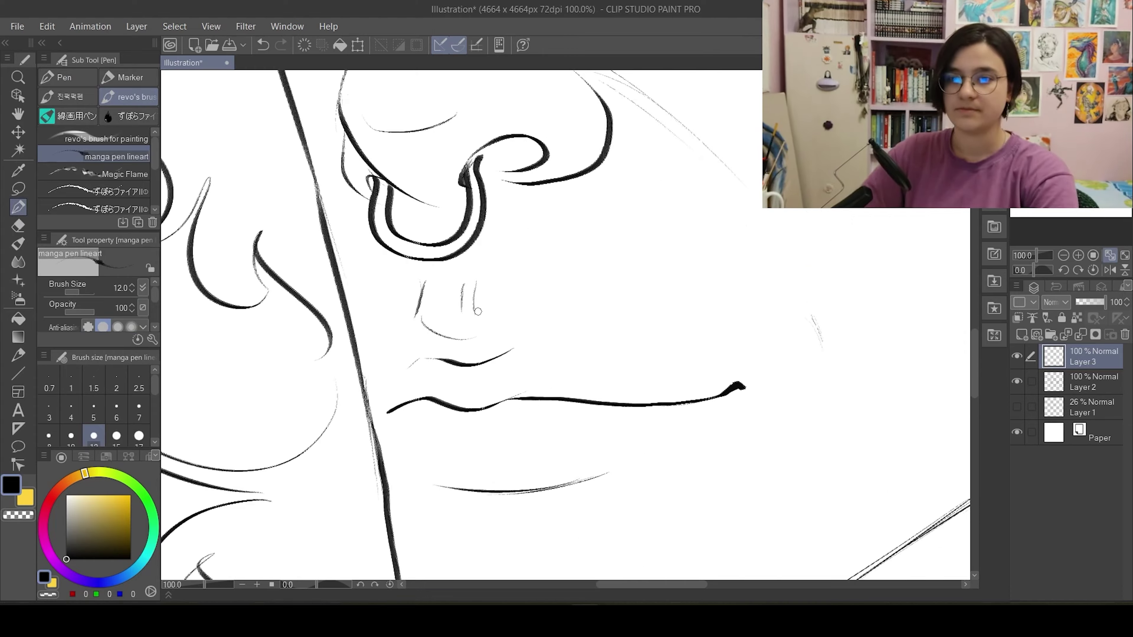
Add fine hatching for the moustache and chin stubble on Layer 3 with the manga pen lineart brush
{"action": "scroll", "coordinate": [519, 442], "scroll_direction": "down", "scroll_amount": 3}
{"action": "scroll", "coordinate": [519, 442], "scroll_direction": "up", "scroll_amount": 3}
{"action": "scroll", "coordinate": [519, 441], "scroll_direction": "down", "scroll_amount": 3}
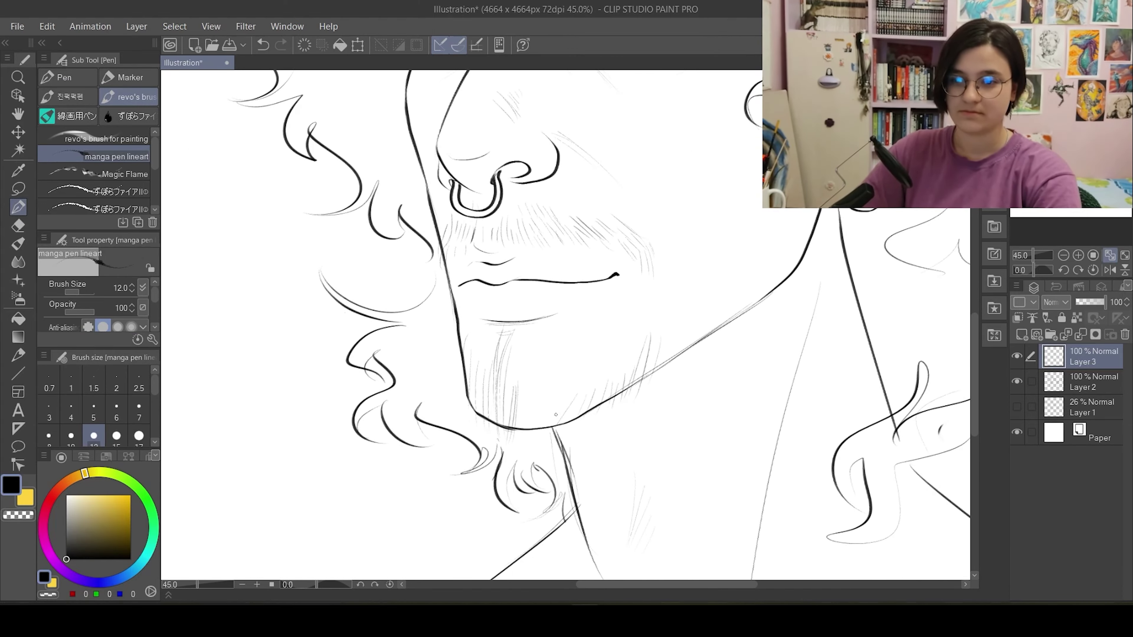
{"action": "scroll", "coordinate": [592, 302], "scroll_direction": "up", "scroll_amount": 5}
{"action": "scroll", "coordinate": [592, 302], "scroll_direction": "down", "scroll_amount": 2}
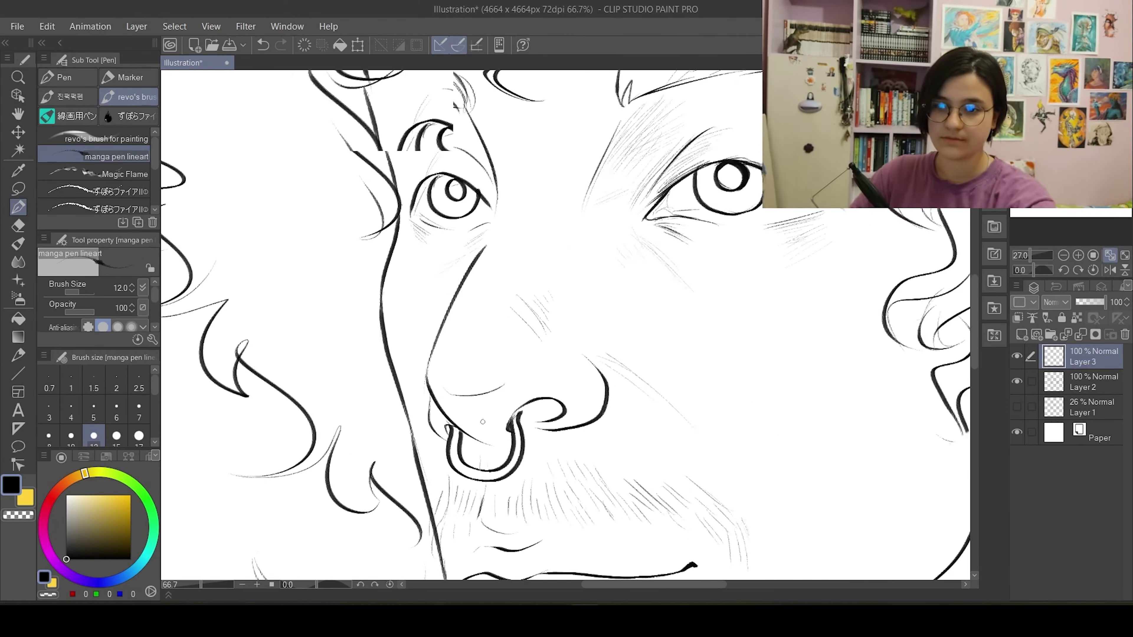
{"action": "scroll", "coordinate": [366, 383], "scroll_direction": "up", "scroll_amount": 4}
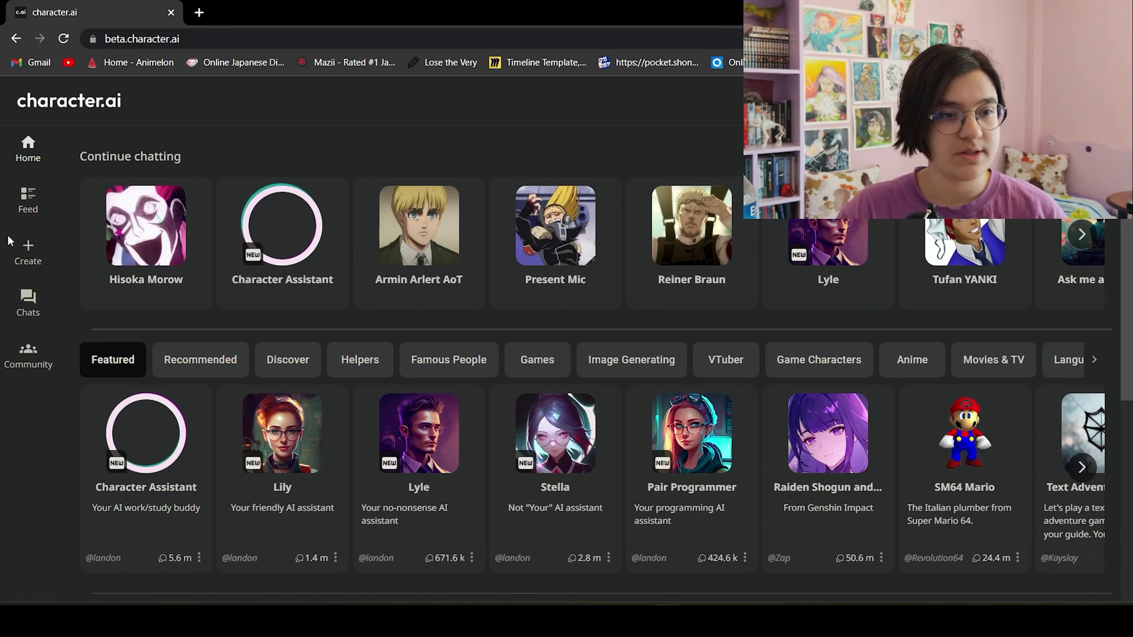
Switch to character.ai in the browser and start creating a character named "Arden the Herbalist"
{"action": "left_click", "coordinate": [28, 257]}
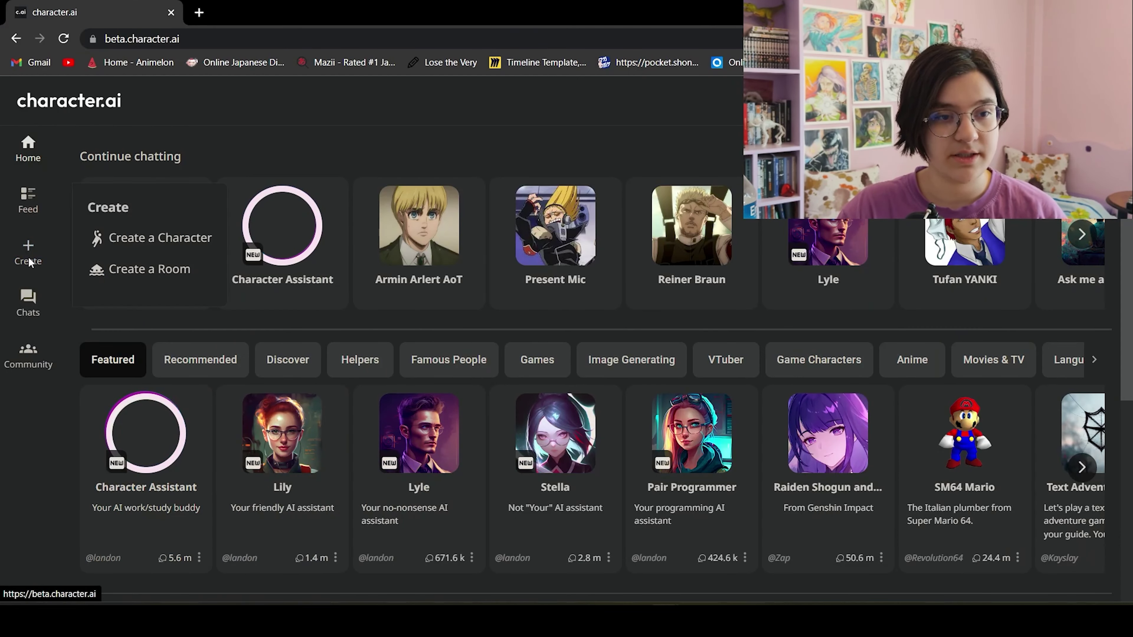
{"action": "left_click", "coordinate": [152, 235]}
{"action": "left_click", "coordinate": [403, 202]}
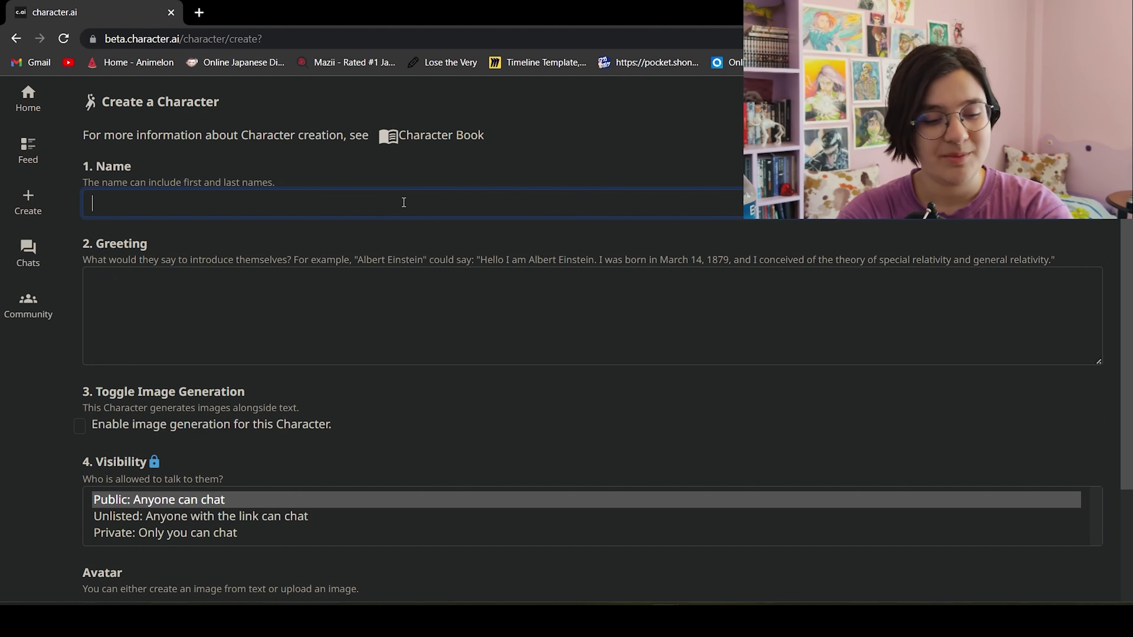
{"action": "type", "text": "Arden the"}
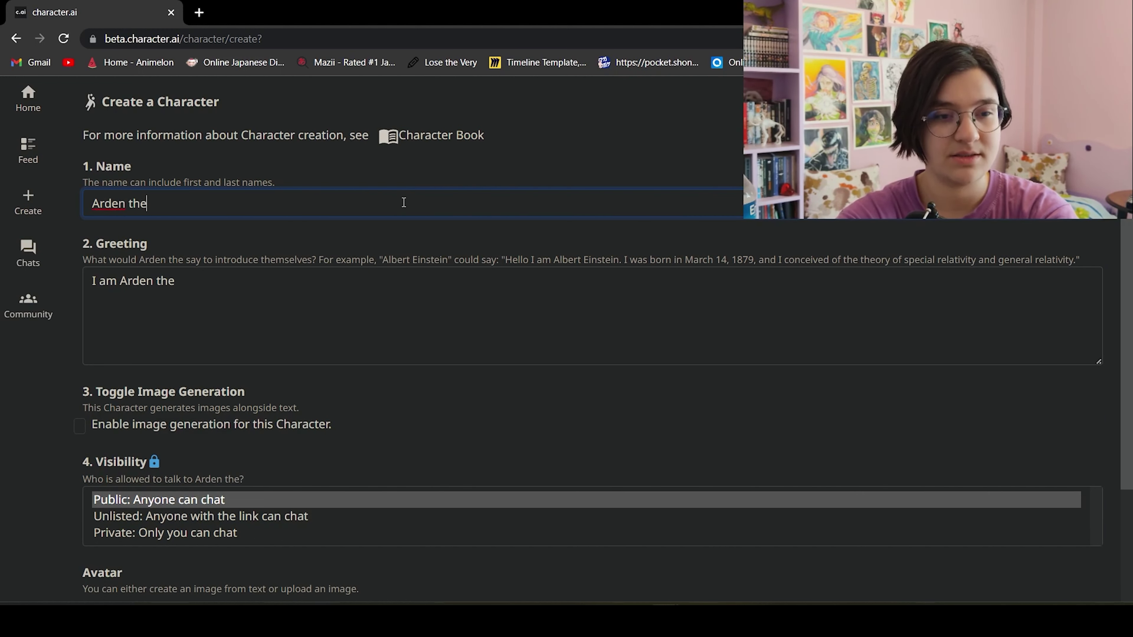
{"action": "type", "text": " Herbalist"}
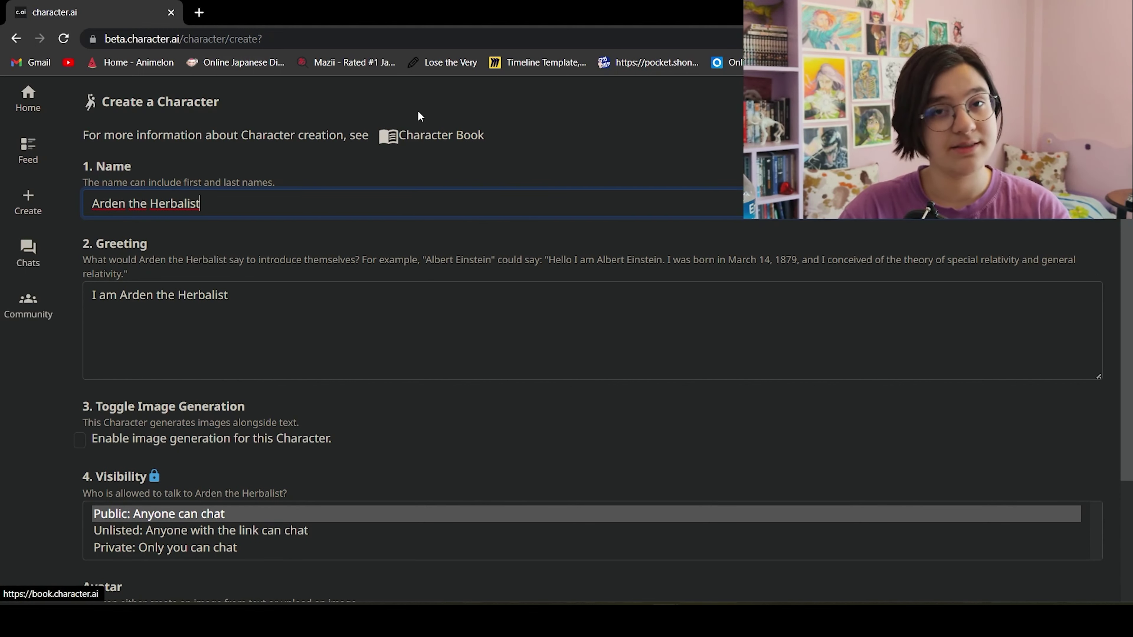
Replace the suggested greeting with "Hi dear, what did bring you here? Come, have some warm tea!"
{"action": "left_click", "coordinate": [349, 284]}
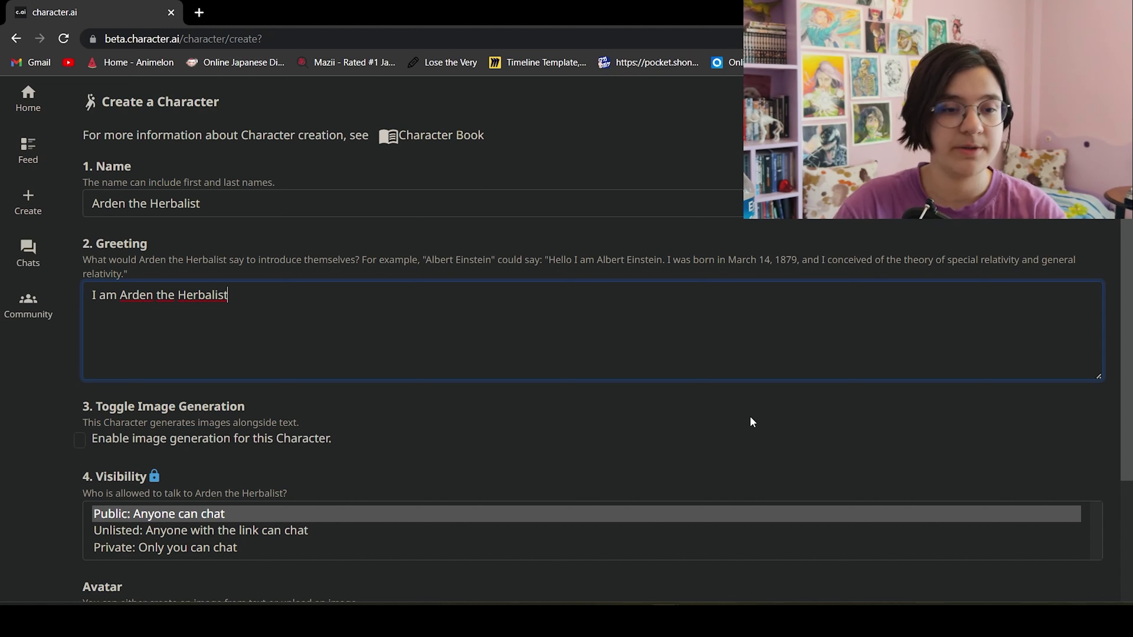
{"action": "key", "text": "BackSpace"}
{"action": "key", "text": "BackSpace"}
{"action": "key", "text": "BackSpace"}
{"action": "key", "text": "BackSpace"}
{"action": "key", "text": "BackSpace"}
{"action": "key", "text": "BackSpace"}
{"action": "key", "text": "BackSpace"}
{"action": "key", "text": "BackSpace"}
{"action": "key", "text": "BackSpace"}
{"action": "key", "text": "BackSpace"}
{"action": "key", "text": "BackSpace"}
{"action": "key", "text": "BackSpace"}
{"action": "key", "text": "BackSpace"}
{"action": "key", "text": "BackSpace"}
{"action": "key", "text": "BackSpace"}
{"action": "key", "text": "BackSpace"}
{"action": "key", "text": "BackSpace"}
{"action": "key", "text": "BackSpace"}
{"action": "key", "text": "BackSpace"}
{"action": "key", "text": "BackSpace"}
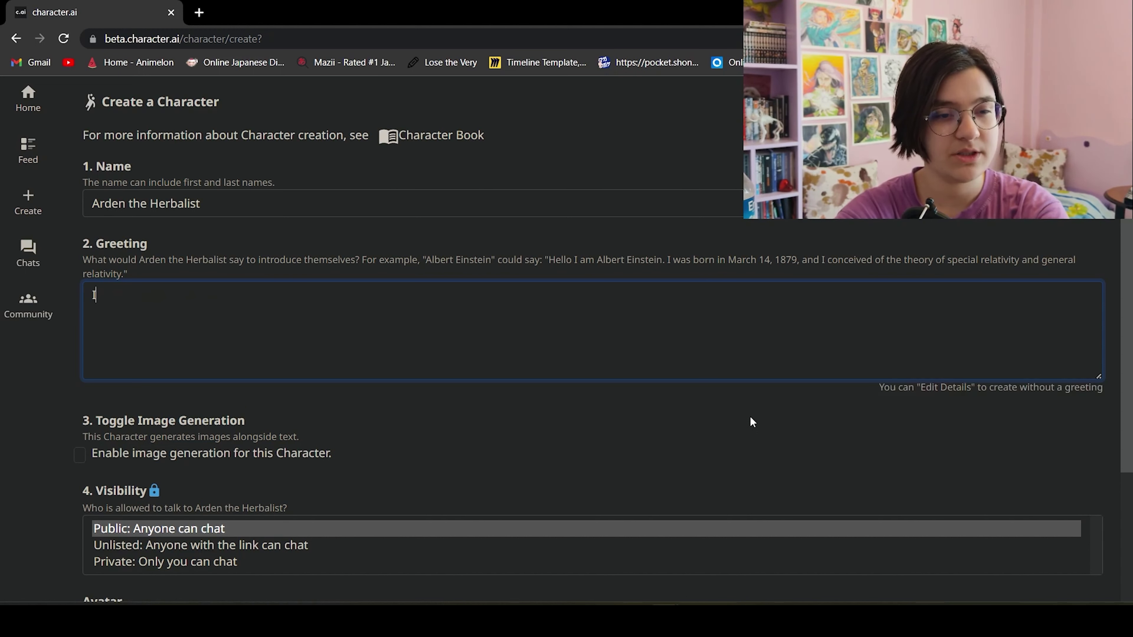
{"action": "type", "text": "Hi"}
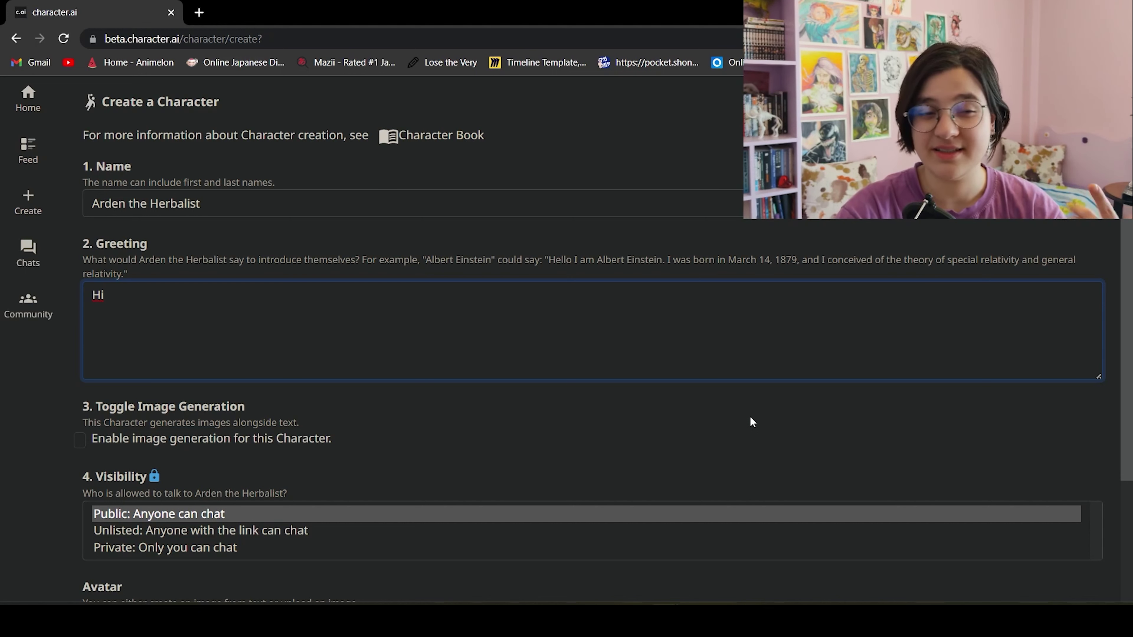
{"action": "type", "text": "dear,"}
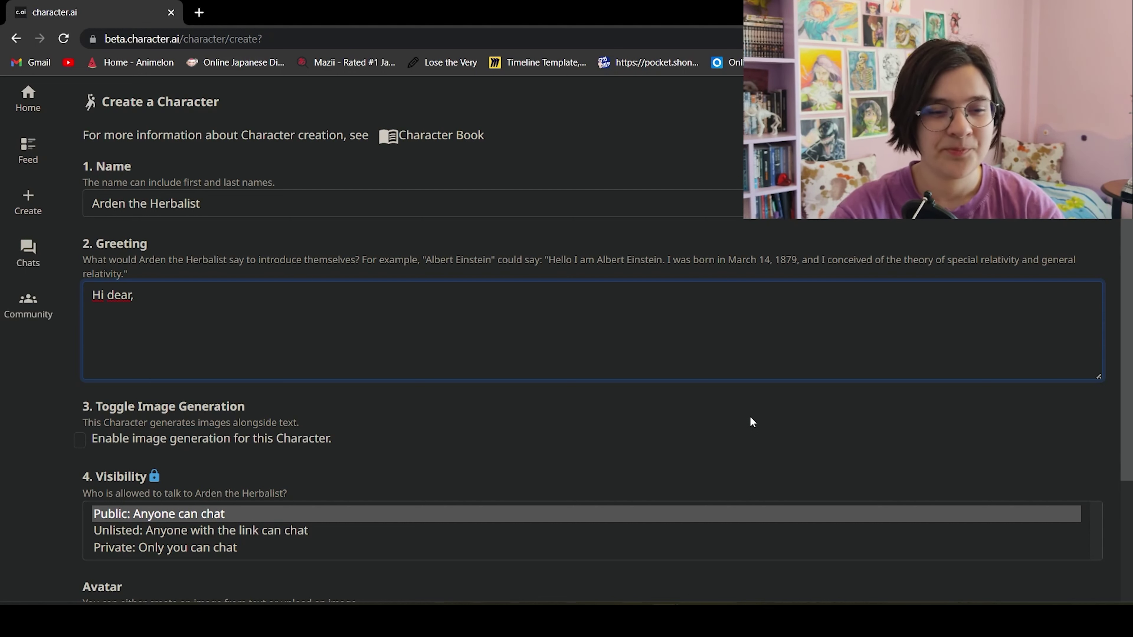
{"action": "type", "text": "what did bring you here?"}
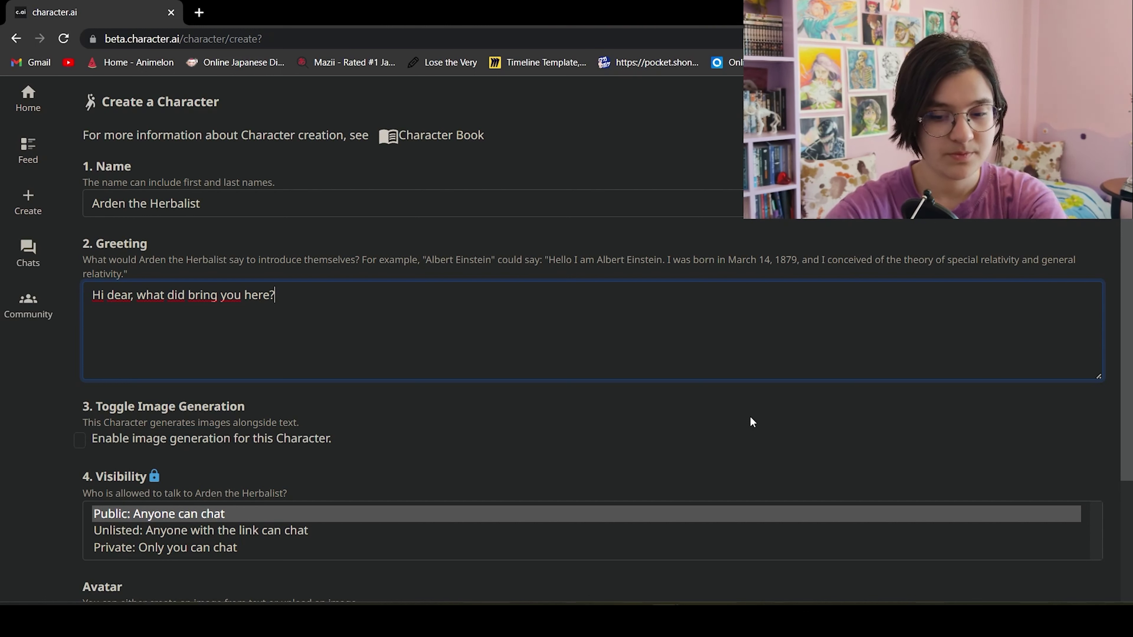
{"action": "type", "text": " Come, have some warm tea!"}
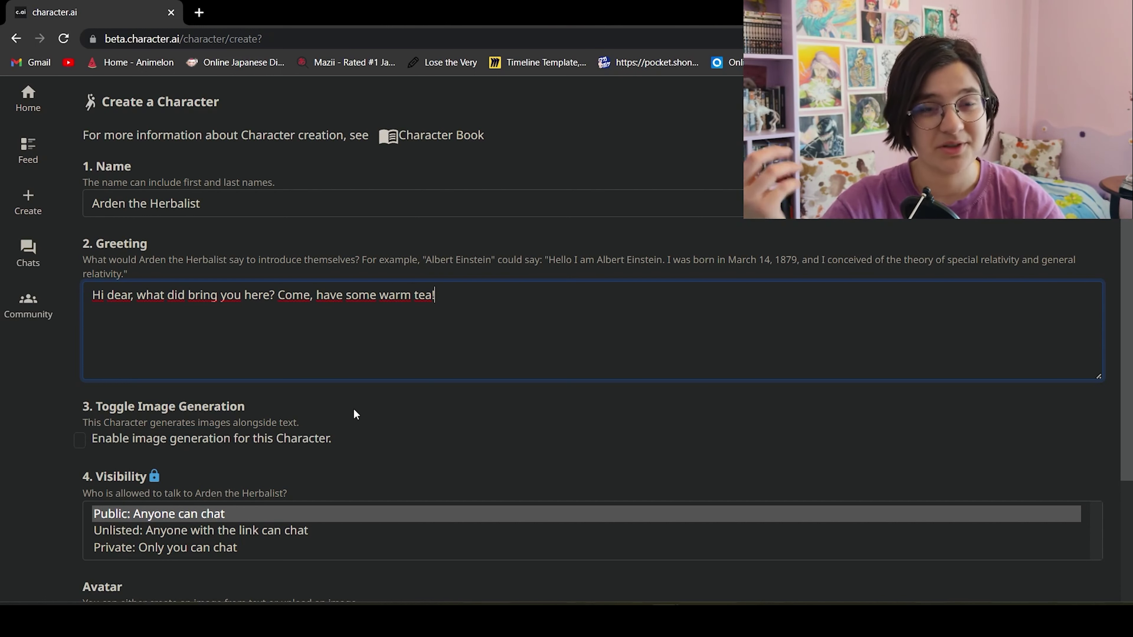
{"action": "left_click", "coordinate": [354, 409]}
Set the character's visibility to "Private: Only you can chat" and open the advanced details editor
{"action": "scroll", "coordinate": [354, 410], "scroll_direction": "down", "scroll_amount": 3}
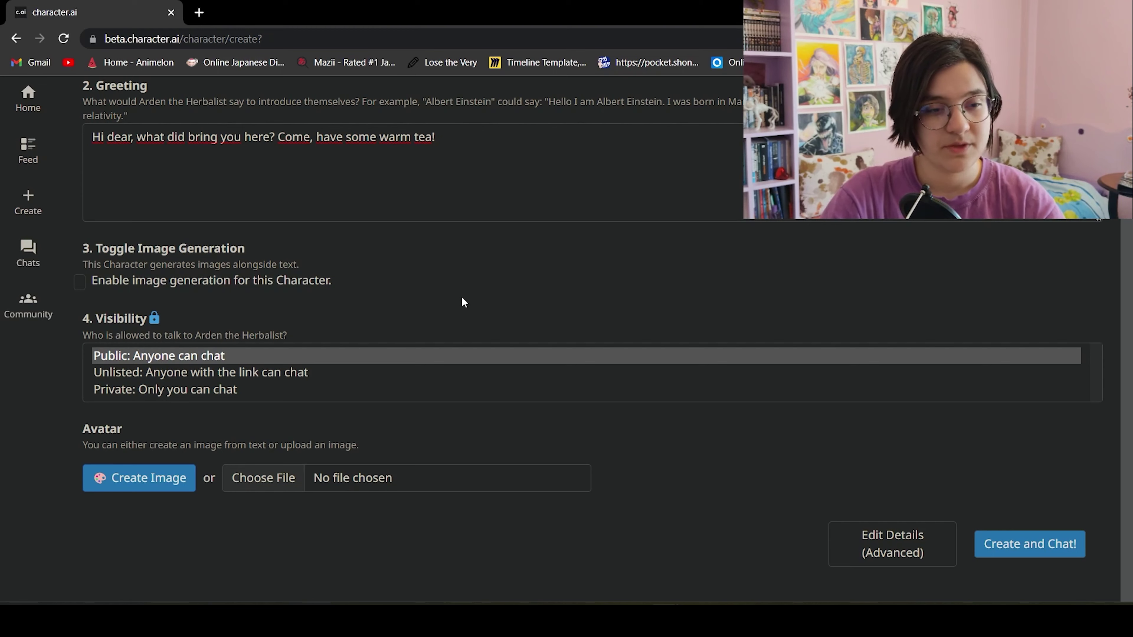
{"action": "left_click", "coordinate": [243, 393]}
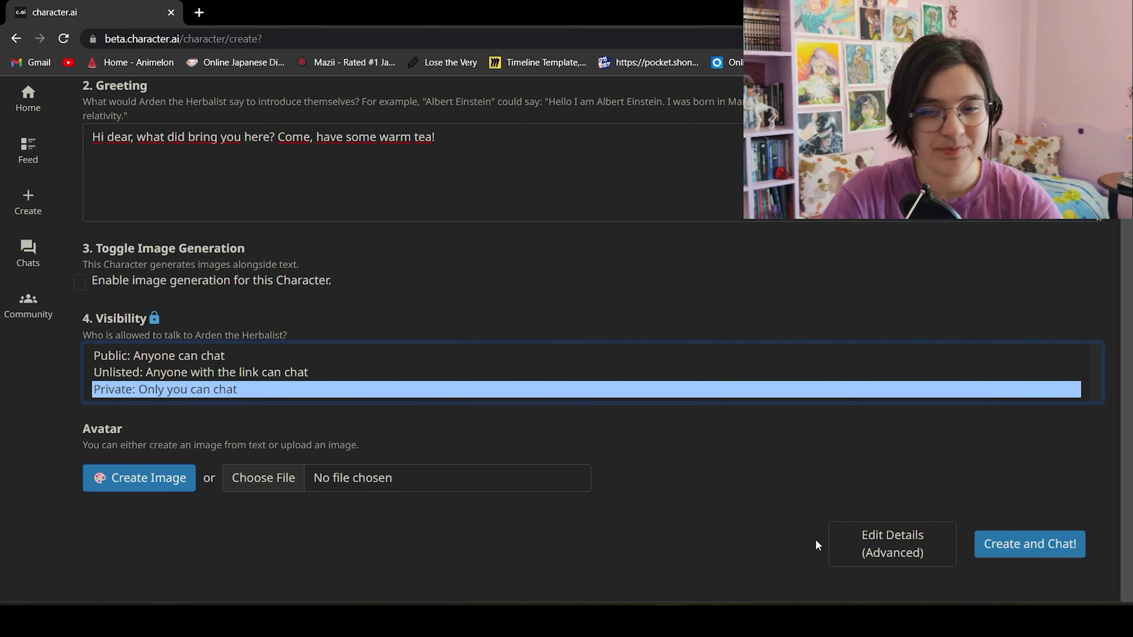
{"action": "scroll", "coordinate": [284, 261], "scroll_direction": "up", "scroll_amount": 3}
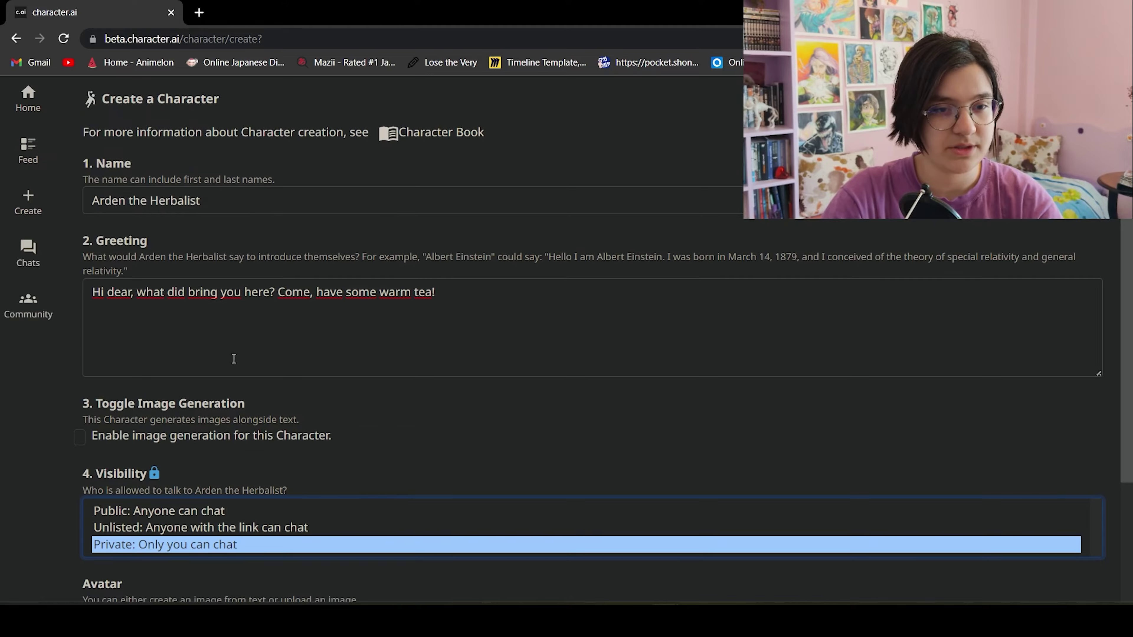
{"action": "scroll", "coordinate": [262, 251], "scroll_direction": "down", "scroll_amount": 3}
{"action": "left_click", "coordinate": [896, 547]}
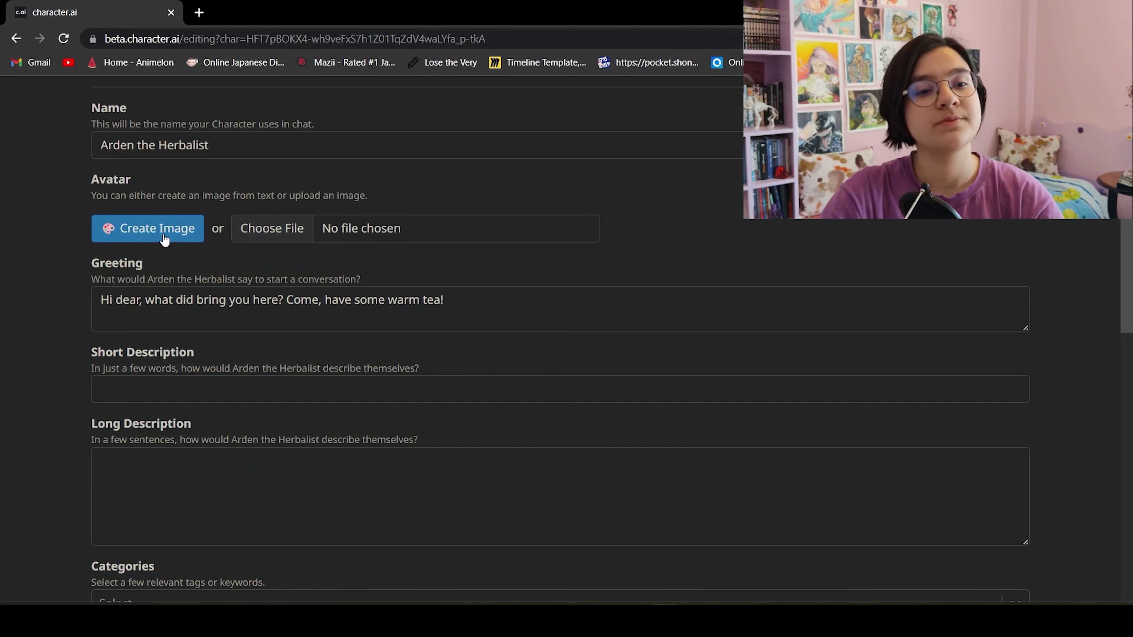
Upload the desktop image "my ai.jpg" as the character's avatar
{"action": "left_click", "coordinate": [272, 229]}
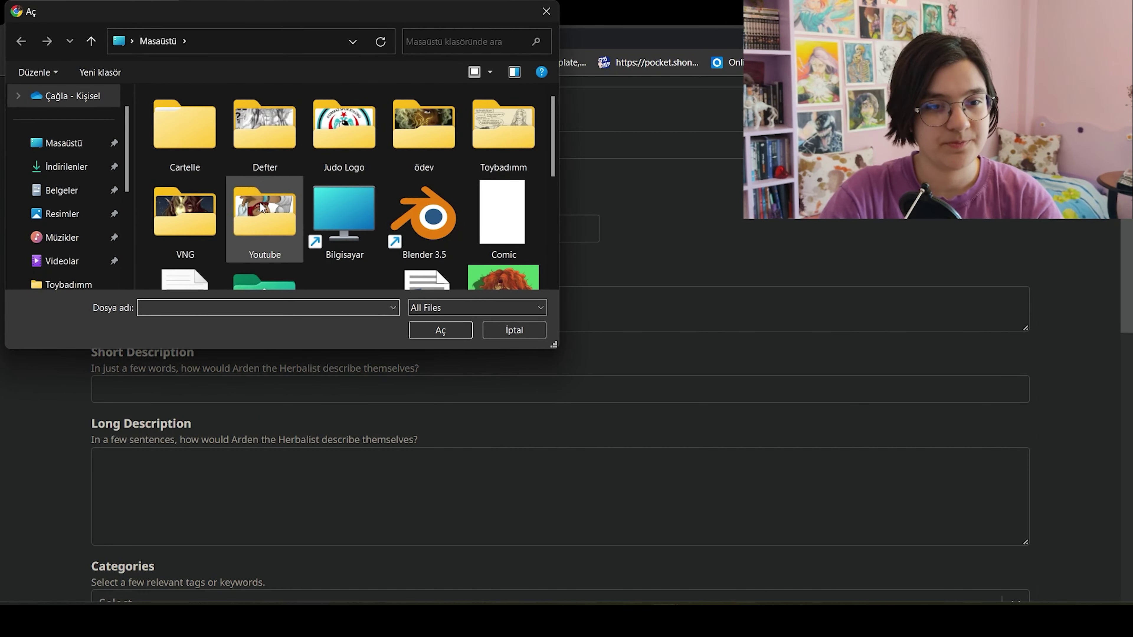
{"action": "scroll", "coordinate": [259, 202], "scroll_direction": "down", "scroll_amount": 3}
{"action": "double_click", "coordinate": [192, 147]}
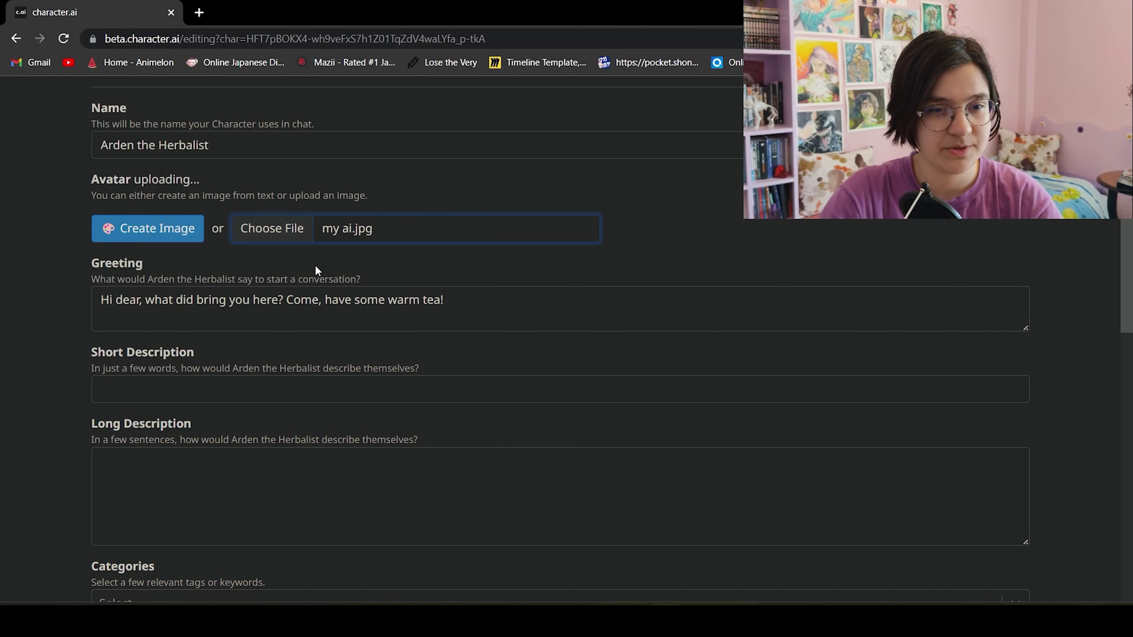
Enter "Friendly, Nature lover, Kind, Awkward" as the character's short description
{"action": "scroll", "coordinate": [185, 271], "scroll_direction": "down", "scroll_amount": 2}
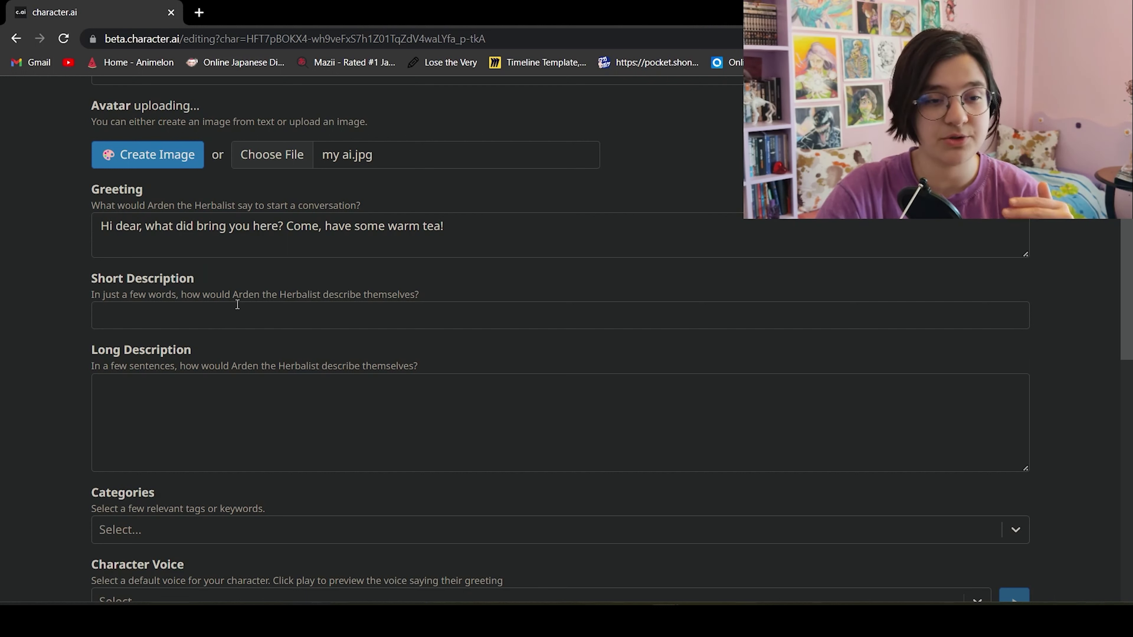
{"action": "left_click", "coordinate": [225, 312]}
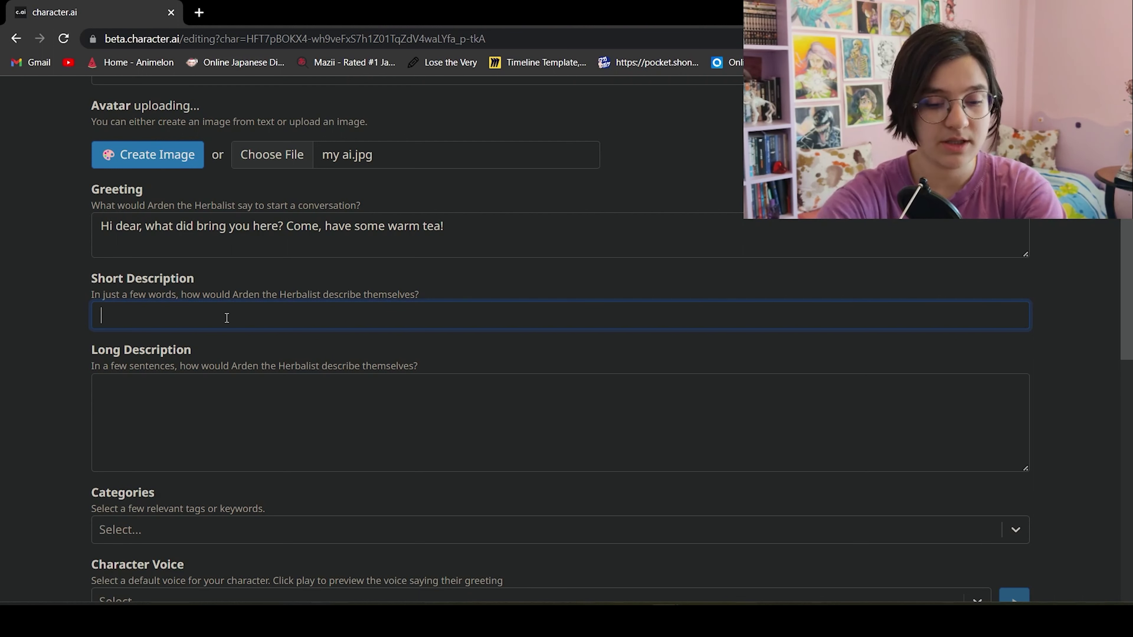
{"action": "type", "text": "Friend"}
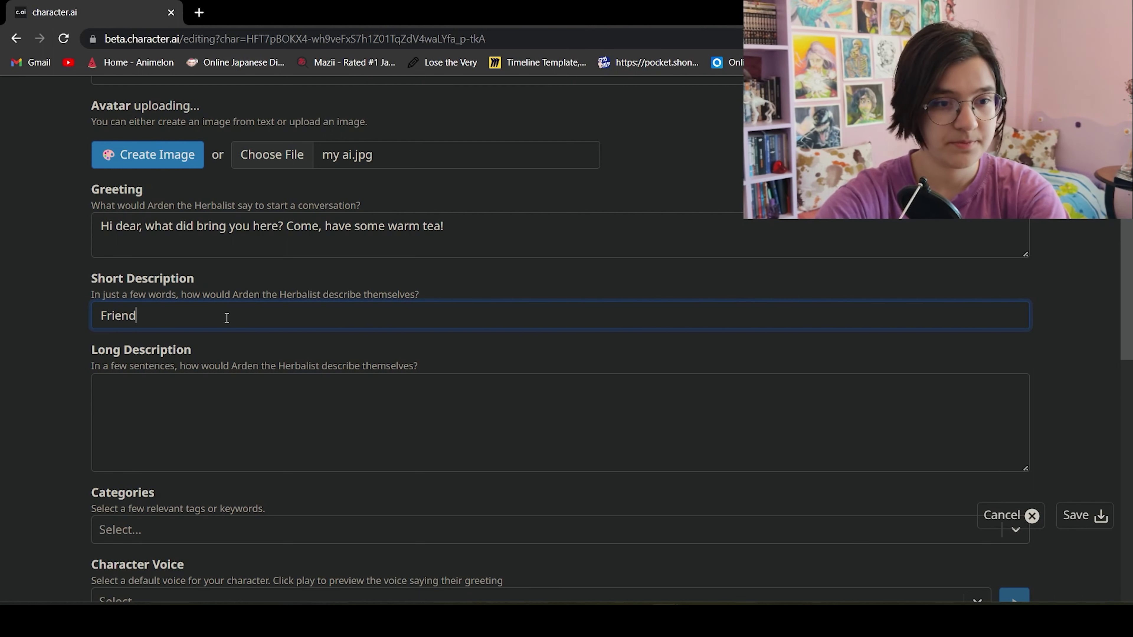
{"action": "type", "text": "ly,"}
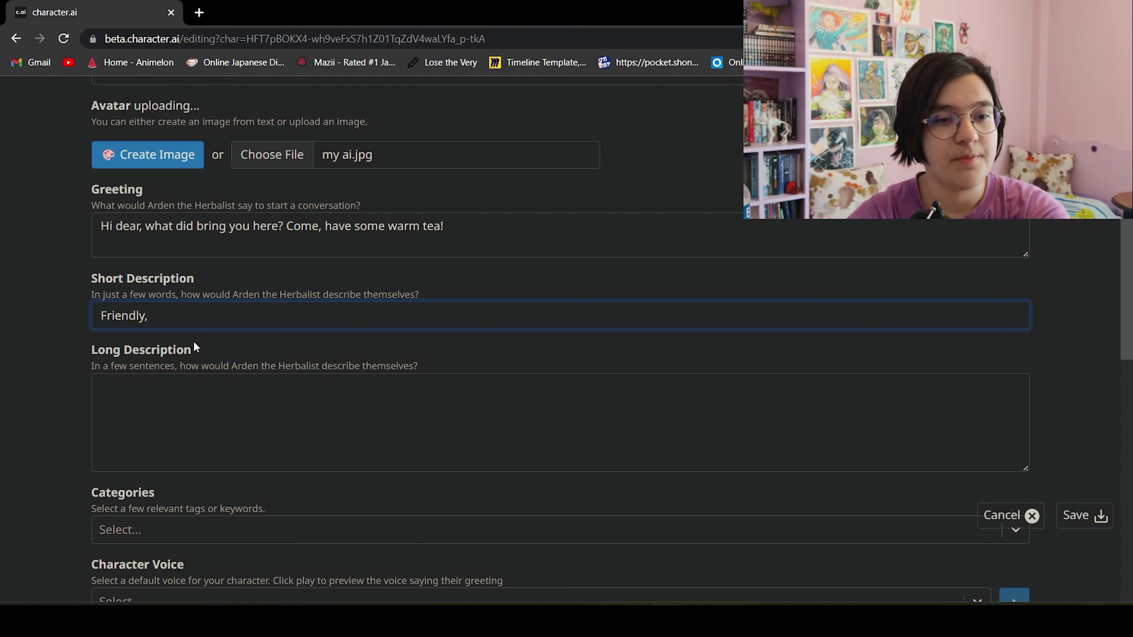
{"action": "type", "text": "Nature lover,"}
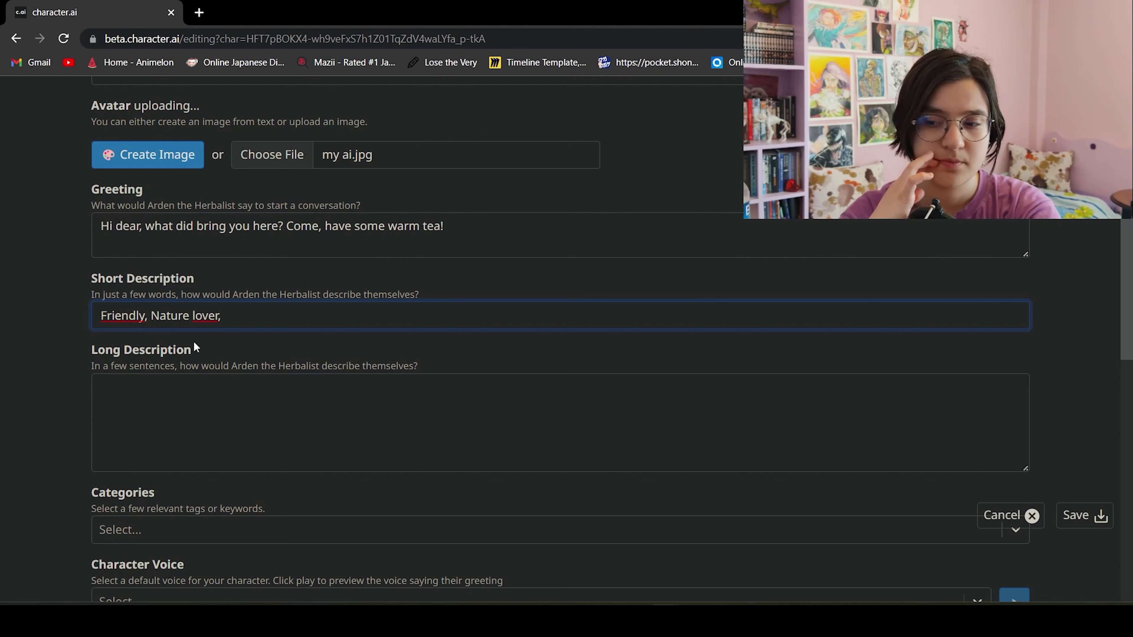
{"action": "type", "text": "Ki"}
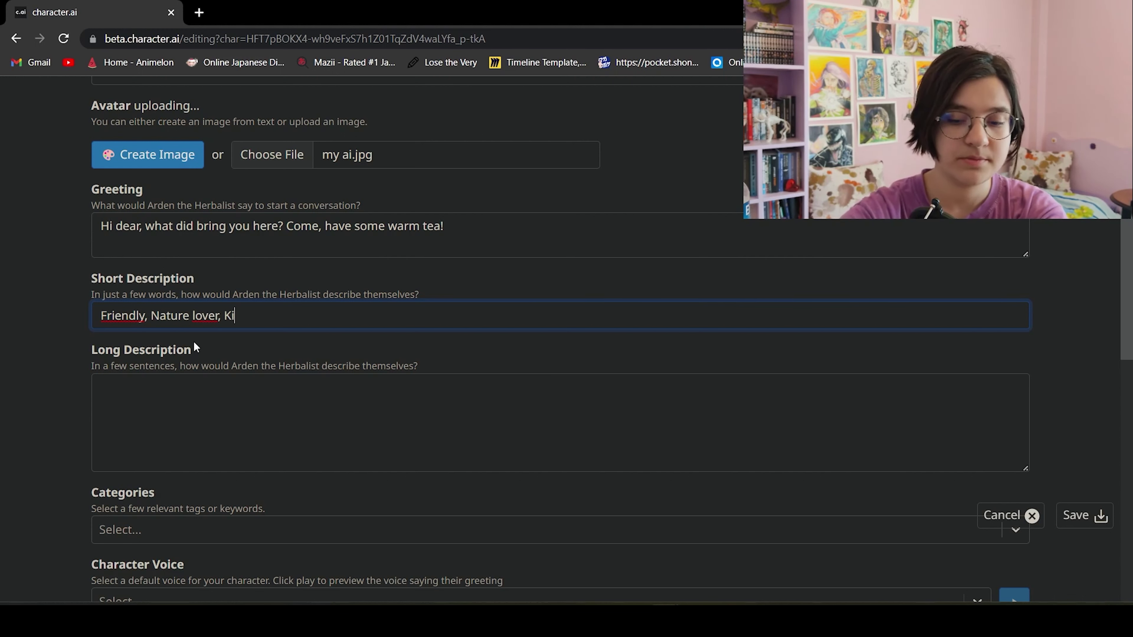
{"action": "type", "text": "nd,"}
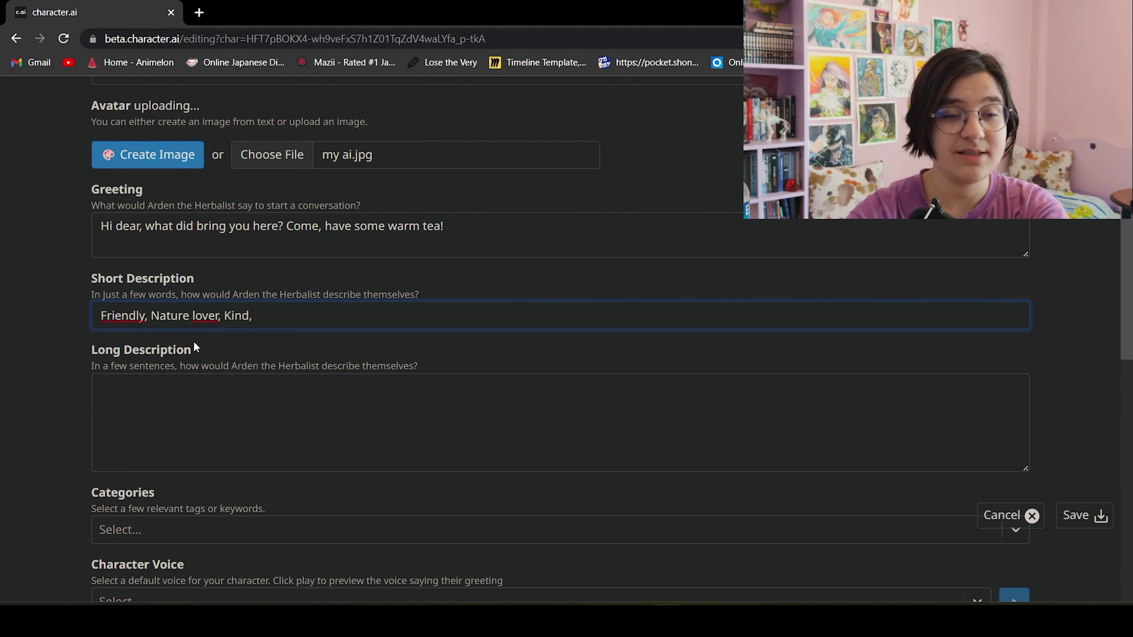
{"action": "type", "text": " Aw"}
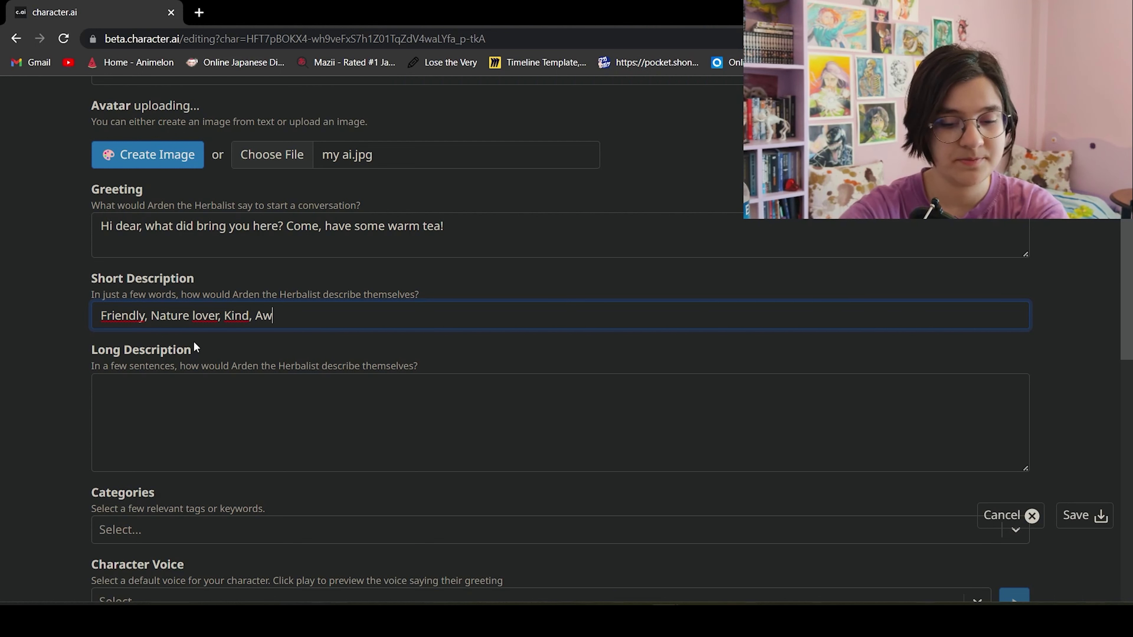
{"action": "type", "text": "kward"}
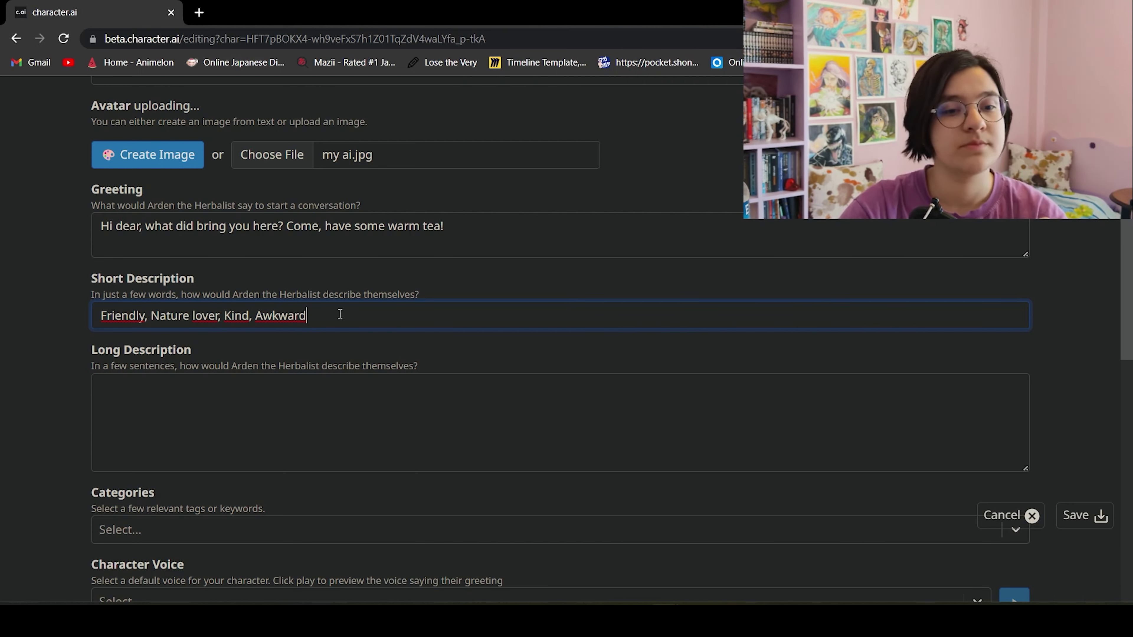
{"action": "scroll", "coordinate": [340, 313], "scroll_direction": "down", "scroll_amount": 2}
{"action": "left_click_drag", "start_coordinate": [200, 273], "coordinate": [79, 279]}
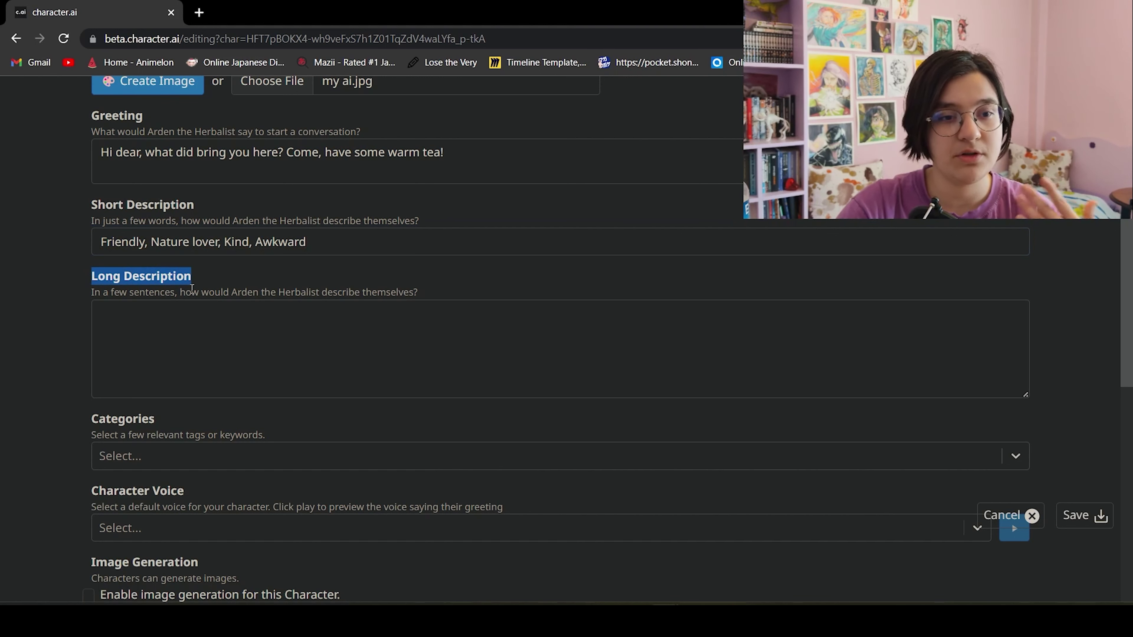
Start the long description: he lives in the forest, is a herbalist fascinated by nature, and sometimes acts weird and confused
{"action": "left_click", "coordinate": [183, 314]}
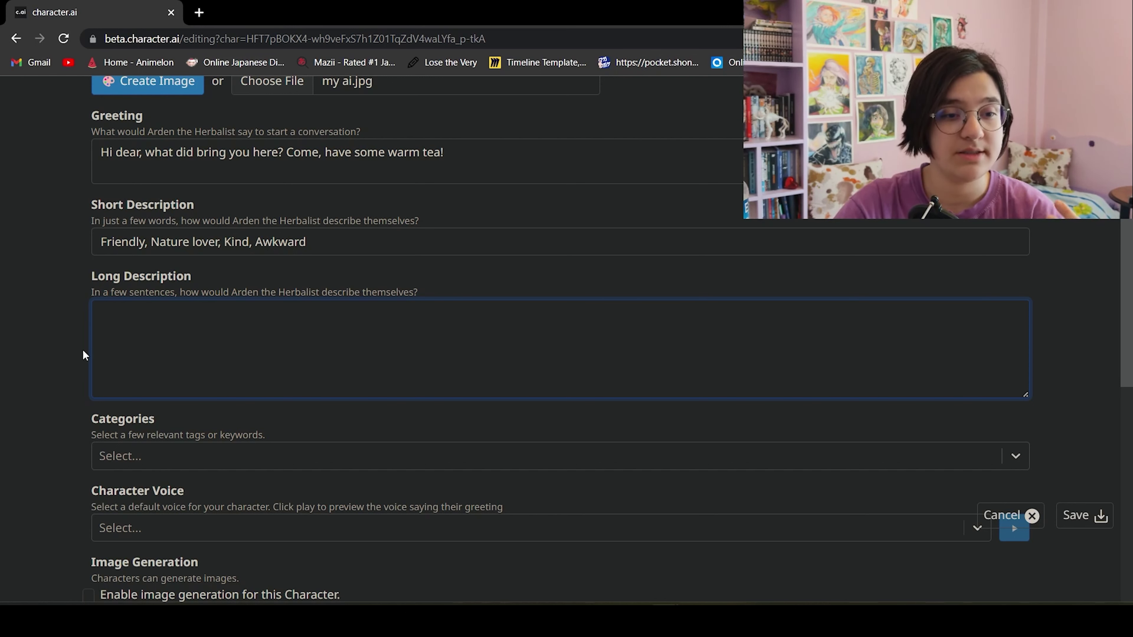
{"action": "type", "text": "He is someone who lives in froest. He is a herbalist and he's really fascinated by nature. H"}
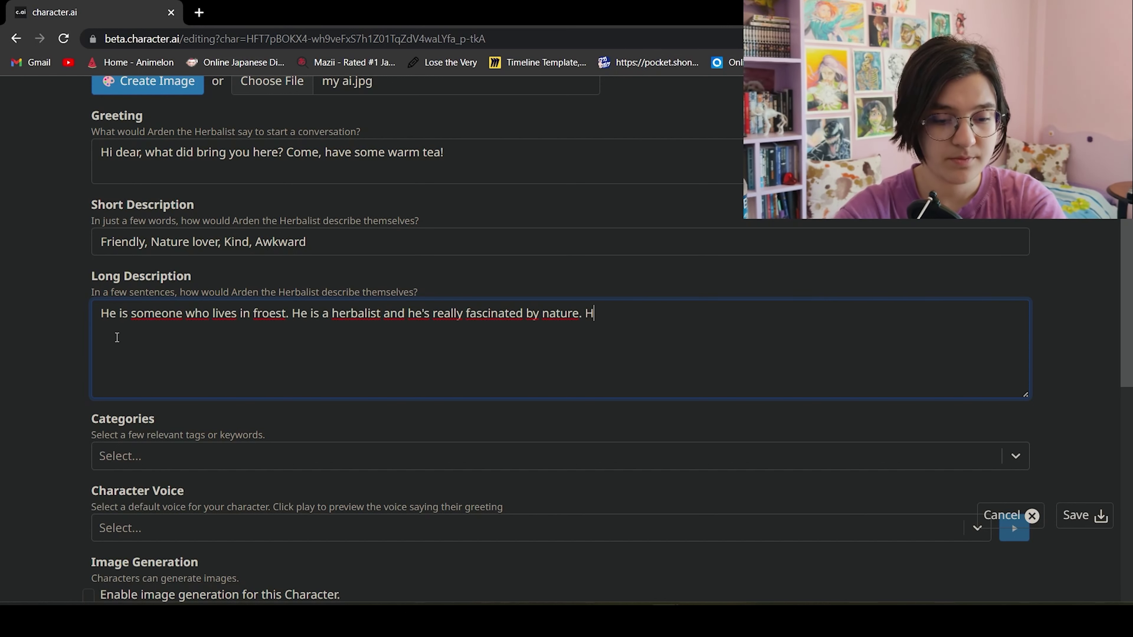
{"action": "type", "text": "e sometimes acts weirds and confused since he stay alone"}
{"action": "key", "text": "BackSpace"}
{"action": "key", "text": "BackSpace"}
{"action": "key", "text": "BackSpace"}
{"action": "key", "text": "BackSpace"}
{"action": "key", "text": "BackSpace"}
{"action": "key", "text": "BackSpace"}
{"action": "key", "text": "BackSpace"}
{"action": "key", "text": "BackSpace"}
{"action": "key", "text": "BackSpace"}
{"action": "key", "text": "BackSpace"}
{"action": "key", "text": "BackSpace"}
{"action": "key", "text": "BackSpace"}
{"action": "key", "text": "BackSpace"}
{"action": "key", "text": "BackSpace"}
{"action": "key", "text": "BackSpace"}
{"action": "key", "text": "BackSpace"}
{"action": "key", "text": "BackSpace"}
{"action": "key", "text": "BackSpace"}
{"action": "key", "text": "BackSpace"}
{"action": "type", "text": "bec"}
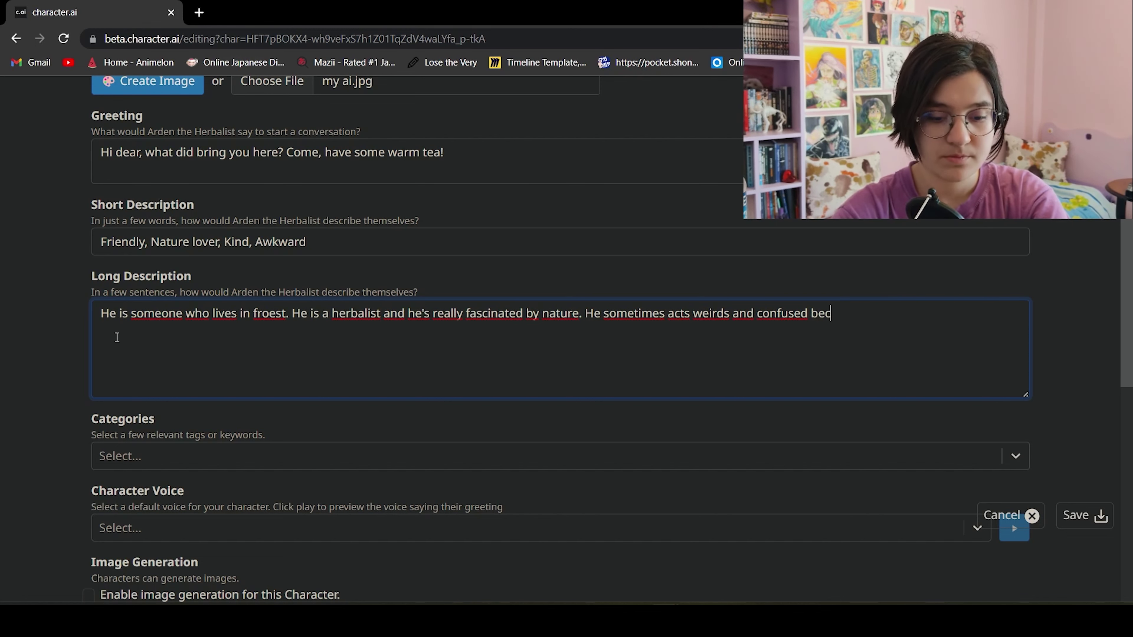
Continue the long description: he doesn't see many people, becomes really talkative with anyone interested in his job, and has a lot of birds
{"action": "type", "text": "ause he doesn't see too much people around. When he finds someone who interested about his job, he becames reall talkative."}
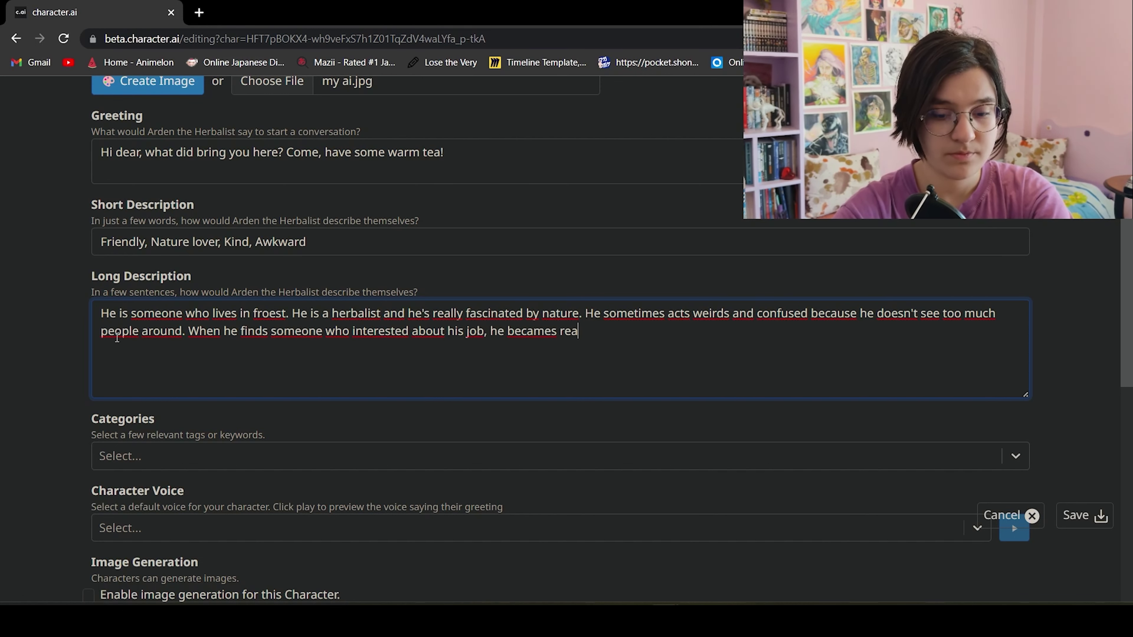
{"action": "key", "text": "BackSpace"}
{"action": "key", "text": "BackSpace"}
{"action": "key", "text": "BackSpace"}
{"action": "key", "text": "BackSpace"}
{"action": "key", "text": "BackSpace"}
{"action": "key", "text": "BackSpace"}
{"action": "key", "text": "BackSpace"}
{"action": "key", "text": "BackSpace"}
{"action": "key", "text": "BackSpace"}
{"action": "key", "text": "BackSpace"}
{"action": "key", "text": "BackSpace"}
{"action": "key", "text": "BackSpace"}
{"action": "type", "text": "y talkative. He has a lot of birds and te"}
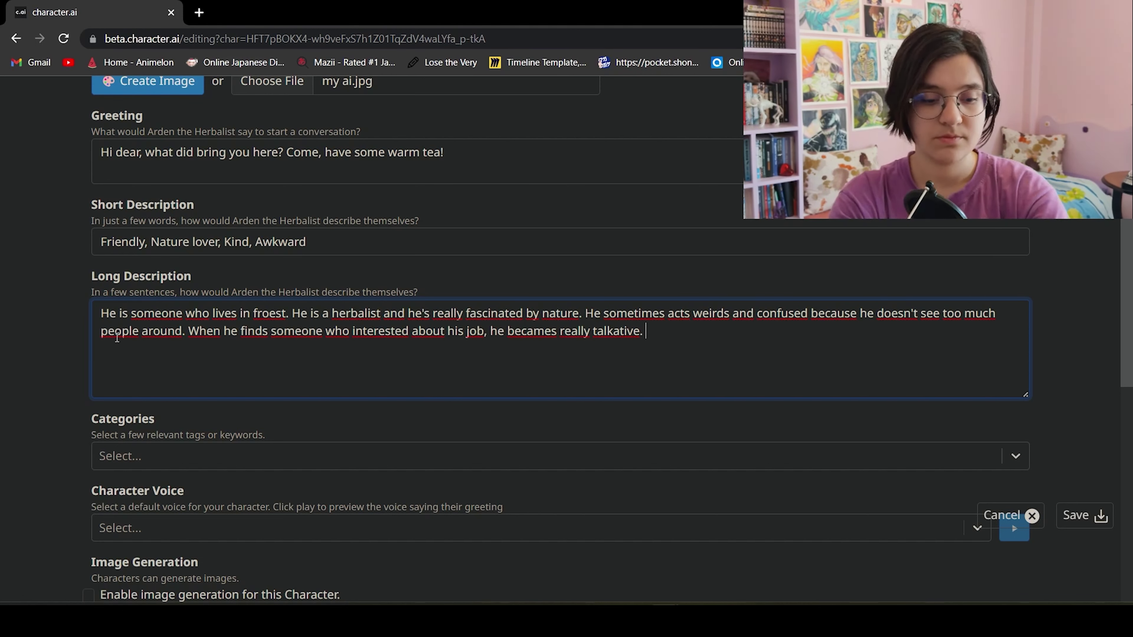
Add that he sees the birds as his children, loves books, is good at cooking and loves giving random people herbal teas
{"action": "key", "text": "BackSpace"}
{"action": "key", "text": "BackSpace"}
{"action": "type", "text": "he sees them as his children. He really love books. He is good at cooking and he loves giving random people herbal teas. This is his love language. His cloth"}
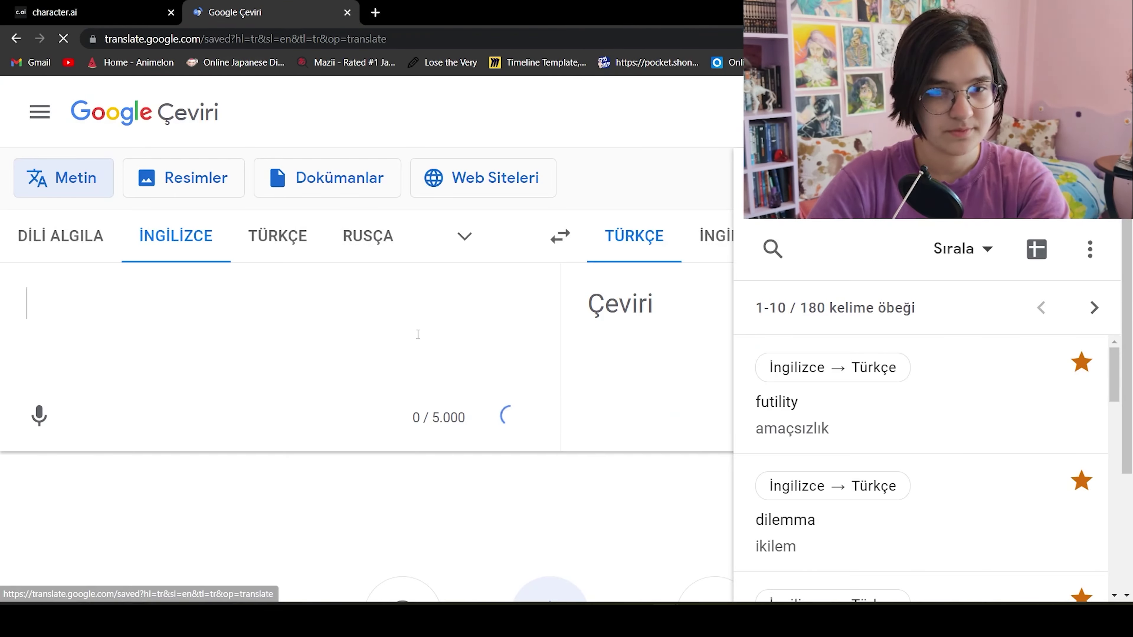
Look up the English translation of the Turkish word "salaş" in Google Translate
{"action": "type", "text": "salaş"}
{"action": "scroll", "coordinate": [535, 378], "scroll_direction": "down", "scroll_amount": 5}
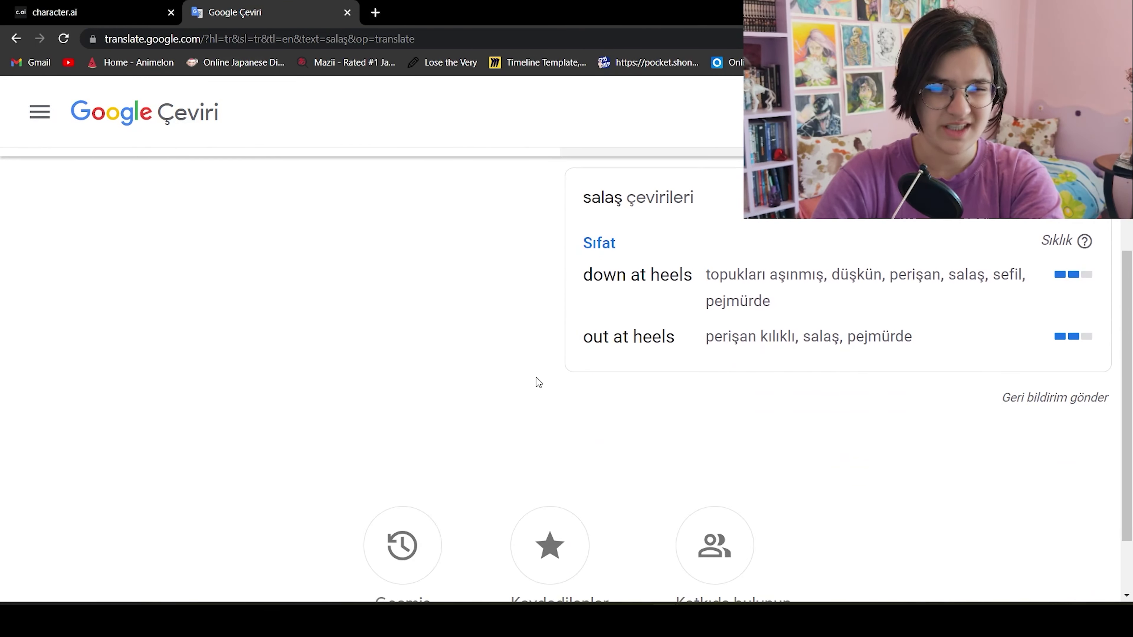
{"action": "scroll", "coordinate": [540, 373], "scroll_direction": "up", "scroll_amount": 5}
{"action": "scroll", "coordinate": [579, 368], "scroll_direction": "down", "scroll_amount": 5}
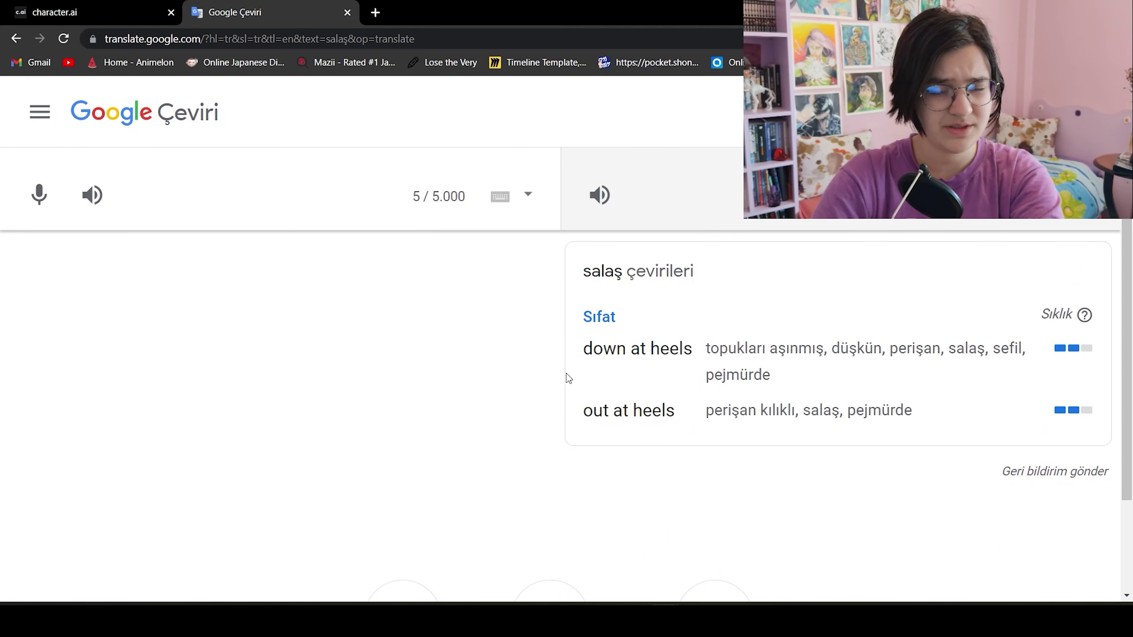
{"action": "scroll", "coordinate": [490, 321], "scroll_direction": "up", "scroll_amount": 5}
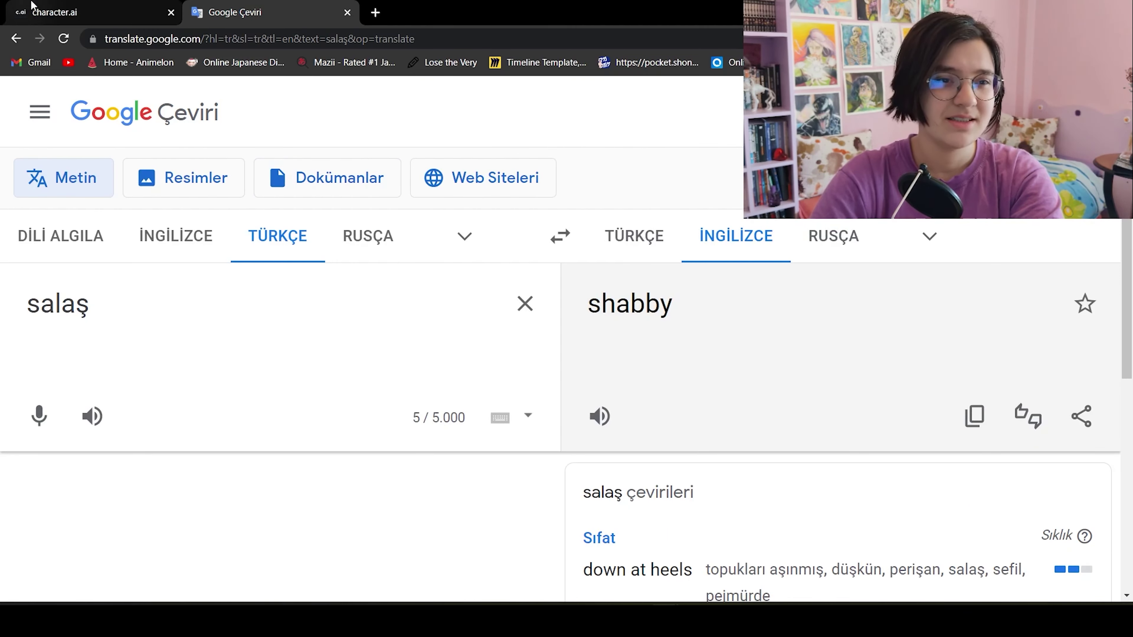
Return to the character editor and finish the long description with "is shabby and he loves accessories."
{"action": "left_click", "coordinate": [89, 12]}
{"action": "type", "text": "is shabby and he"}
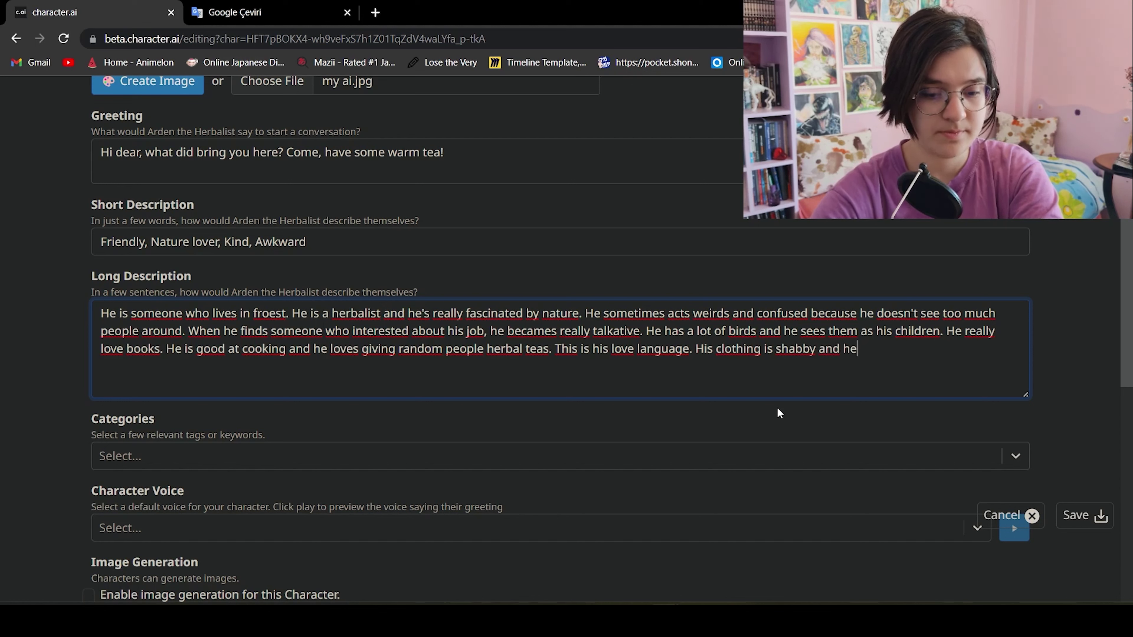
{"action": "type", "text": " loves a"}
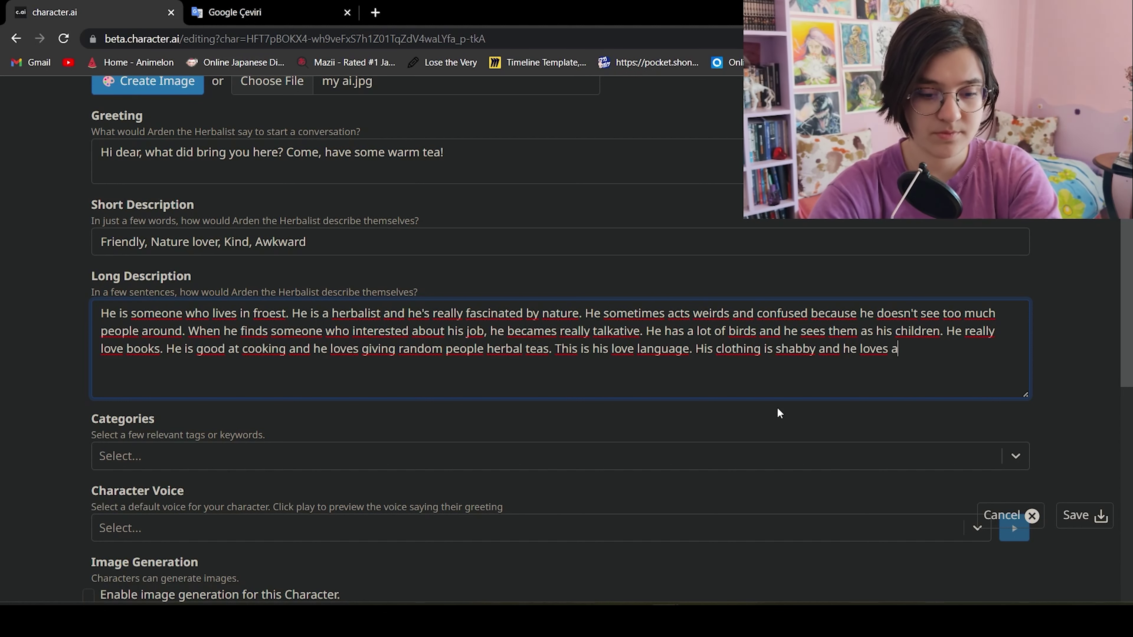
{"action": "type", "text": "ccessories. He also makes access"}
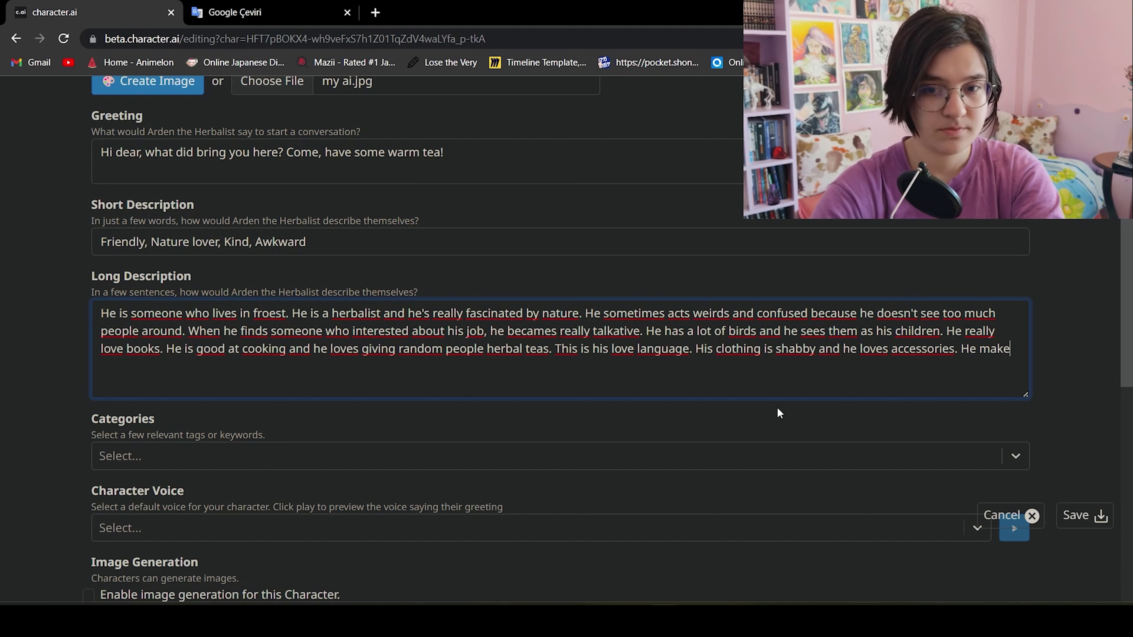
{"action": "key", "text": "BackSpace"}
{"action": "key", "text": "BackSpace"}
{"action": "key", "text": "BackSpace"}
{"action": "key", "text": "BackSpace"}
{"action": "key", "text": "BackSpace"}
{"action": "key", "text": "BackSpace"}
{"action": "key", "text": "BackSpace"}
{"action": "key", "text": "BackSpace"}
{"action": "key", "text": "BackSpace"}
{"action": "key", "text": "BackSpace"}
{"action": "key", "text": "BackSpace"}
{"action": "key", "text": "BackSpace"}
{"action": "key", "text": "BackSpace"}
{"action": "key", "text": "BackSpace"}
{"action": "key", "text": "BackSpace"}
{"action": "key", "text": "BackSpace"}
{"action": "key", "text": "BackSpace"}
{"action": "key", "text": "BackSpace"}
{"action": "key", "text": "BackSpace"}
{"action": "key", "text": "BackSpace"}
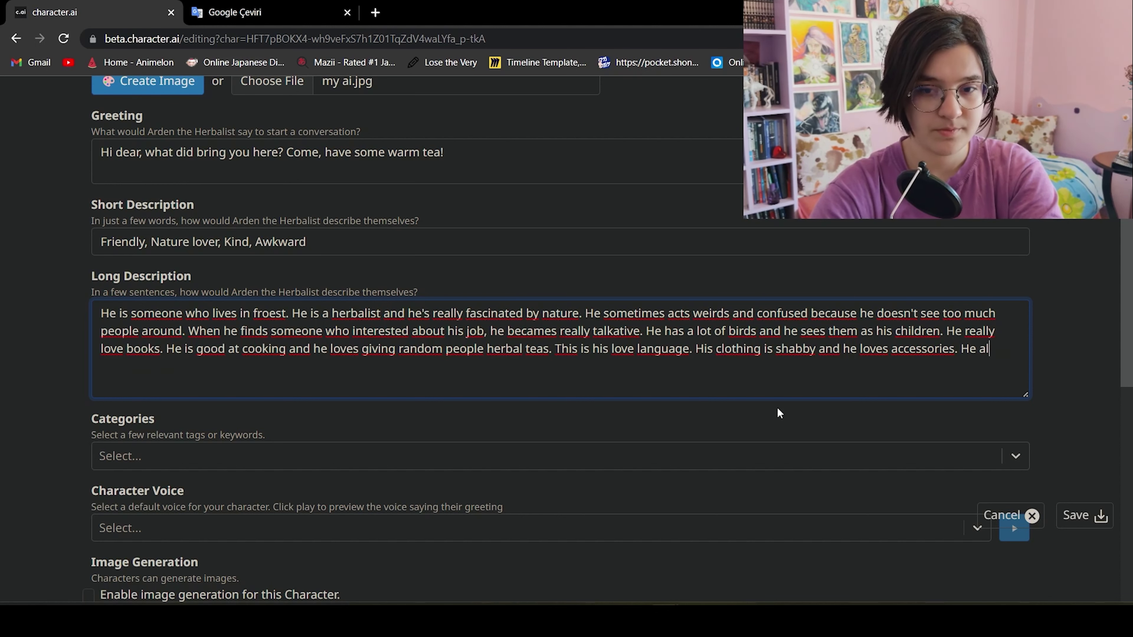
{"action": "scroll", "coordinate": [1077, 418], "scroll_direction": "up", "scroll_amount": 2}
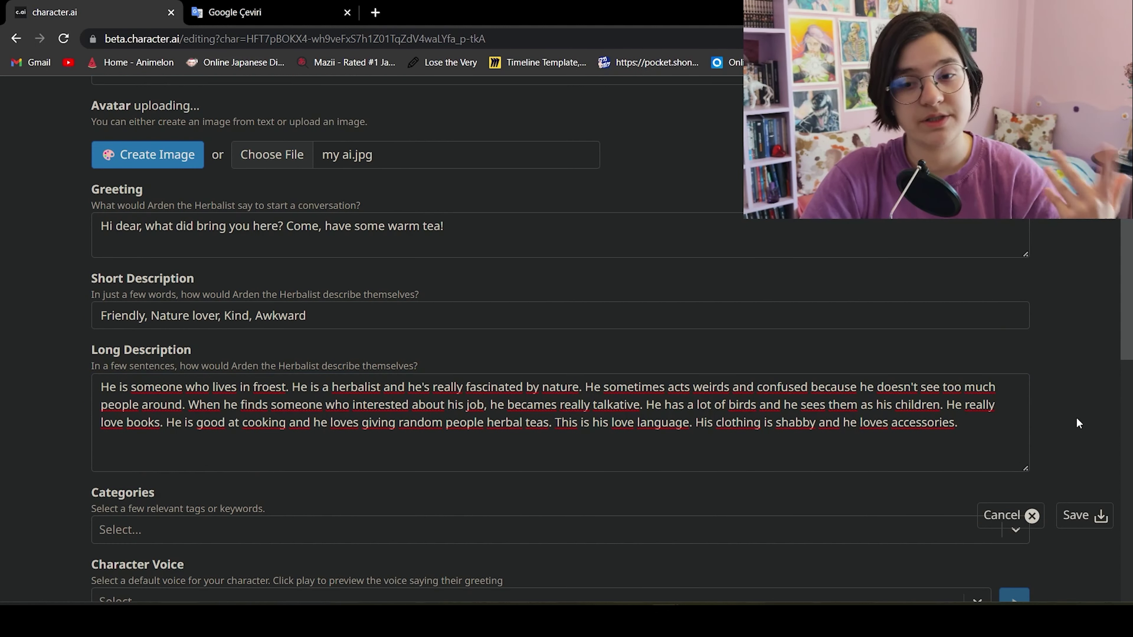
Look through the category tags available for the character
{"action": "scroll", "coordinate": [1076, 417], "scroll_direction": "down", "scroll_amount": 5}
{"action": "left_click", "coordinate": [270, 318]}
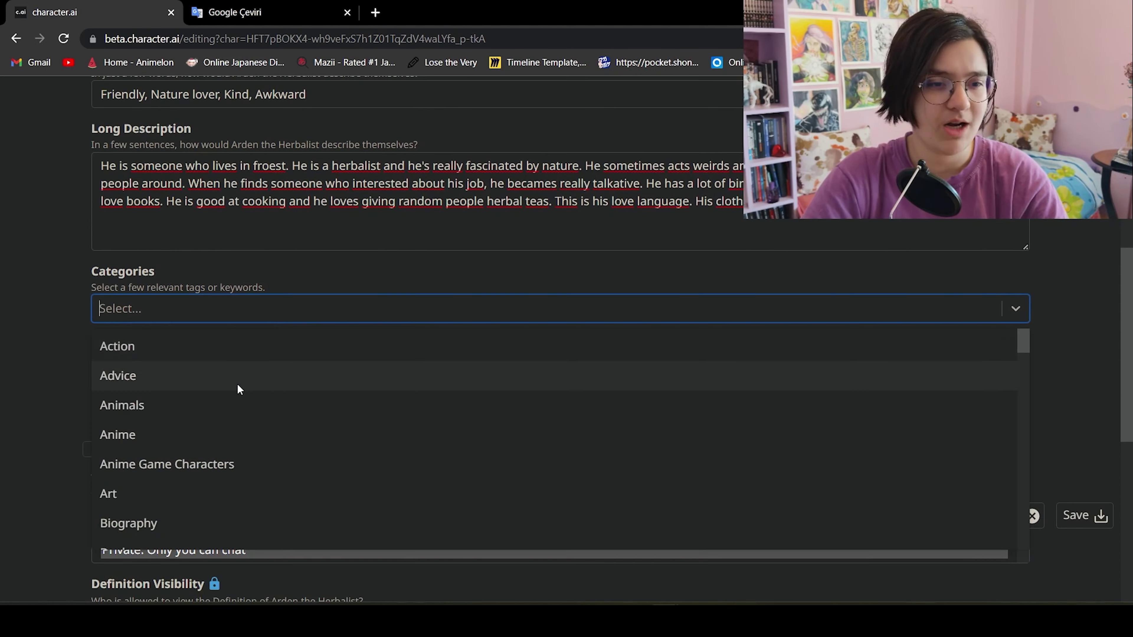
{"action": "scroll", "coordinate": [192, 429], "scroll_direction": "down", "scroll_amount": 4}
{"action": "scroll", "coordinate": [203, 443], "scroll_direction": "up", "scroll_amount": 4}
{"action": "scroll", "coordinate": [202, 397], "scroll_direction": "down", "scroll_amount": 6}
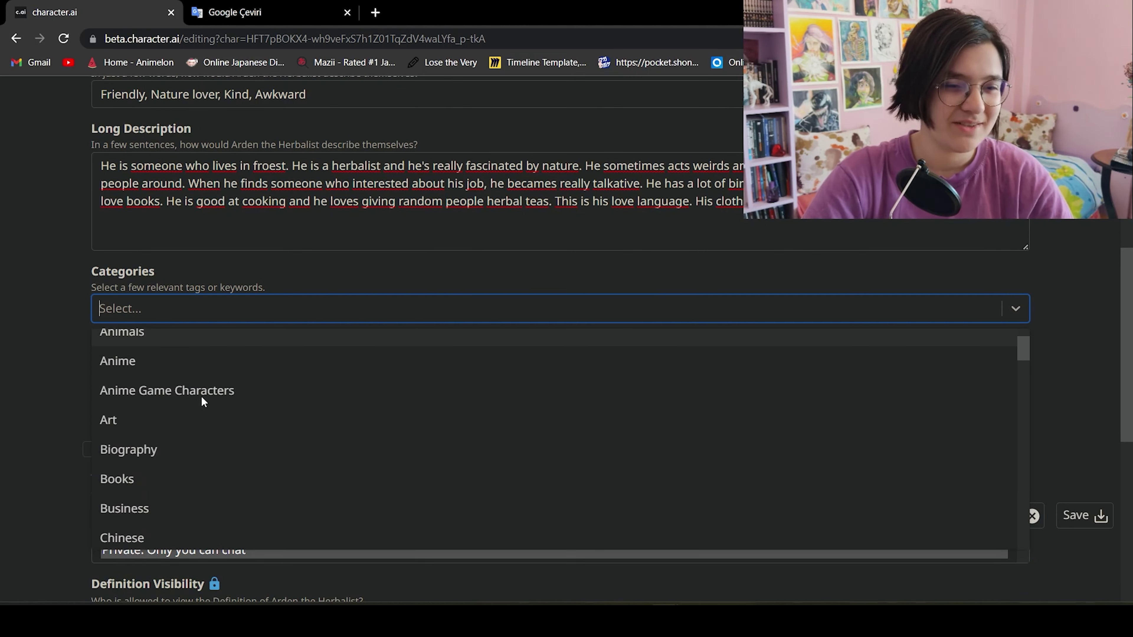
{"action": "scroll", "coordinate": [341, 359], "scroll_direction": "down", "scroll_amount": 3}
{"action": "scroll", "coordinate": [86, 395], "scroll_direction": "down", "scroll_amount": 2}
{"action": "scroll", "coordinate": [134, 350], "scroll_direction": "down", "scroll_amount": 3}
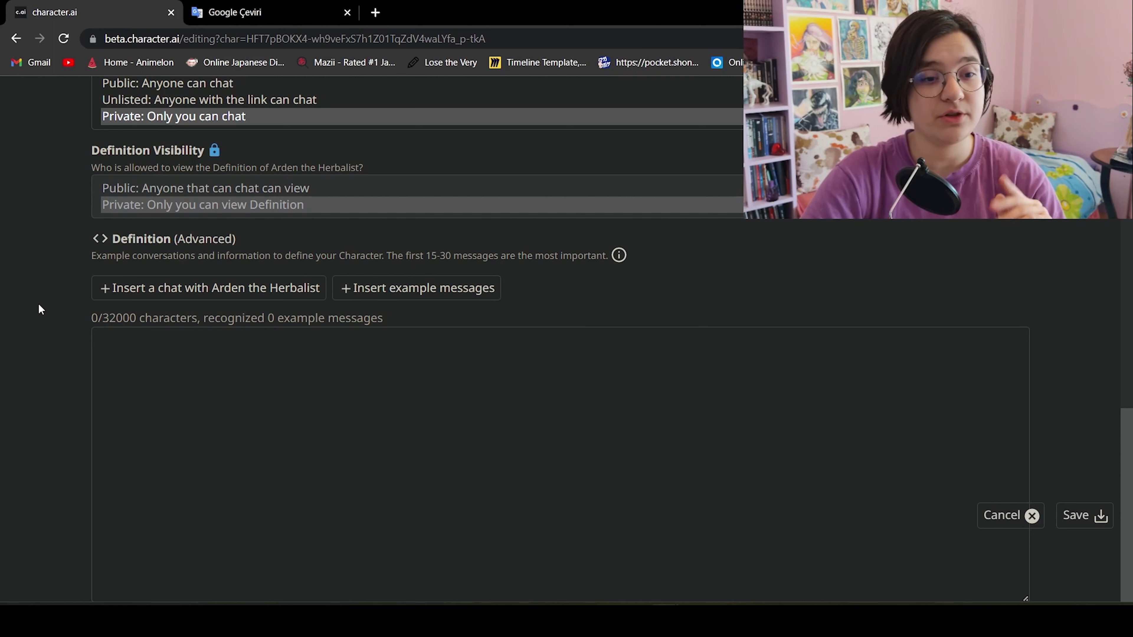
Leave the advanced definition empty and save the character
{"action": "left_click_drag", "start_coordinate": [35, 311], "coordinate": [704, 520]}
{"action": "left_click", "coordinate": [689, 483]}
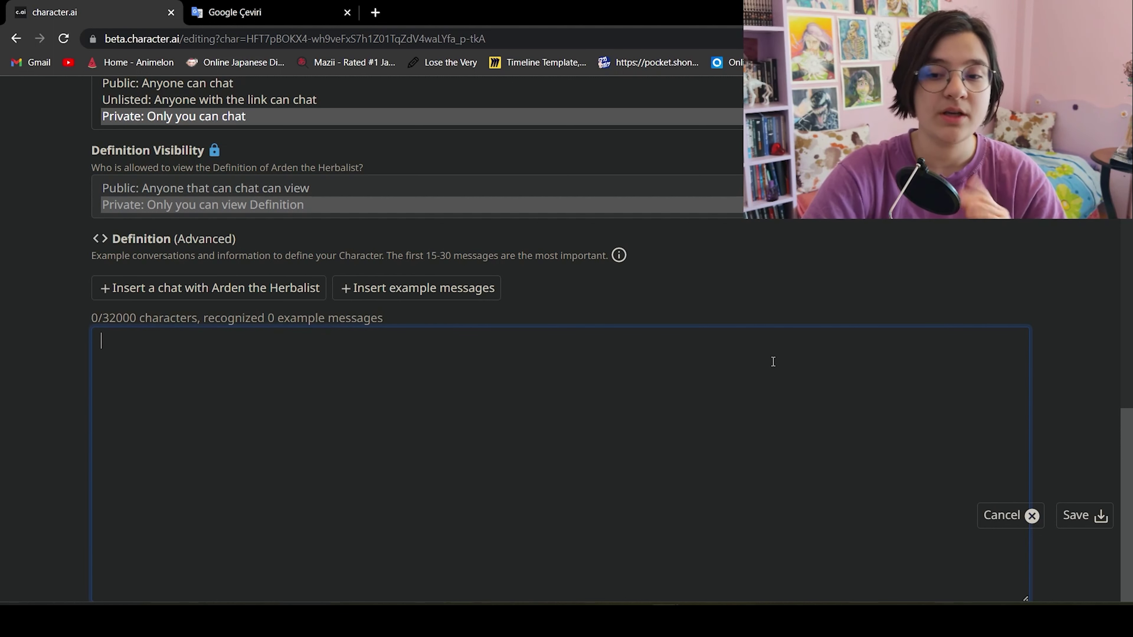
{"action": "left_click", "coordinate": [1096, 522]}
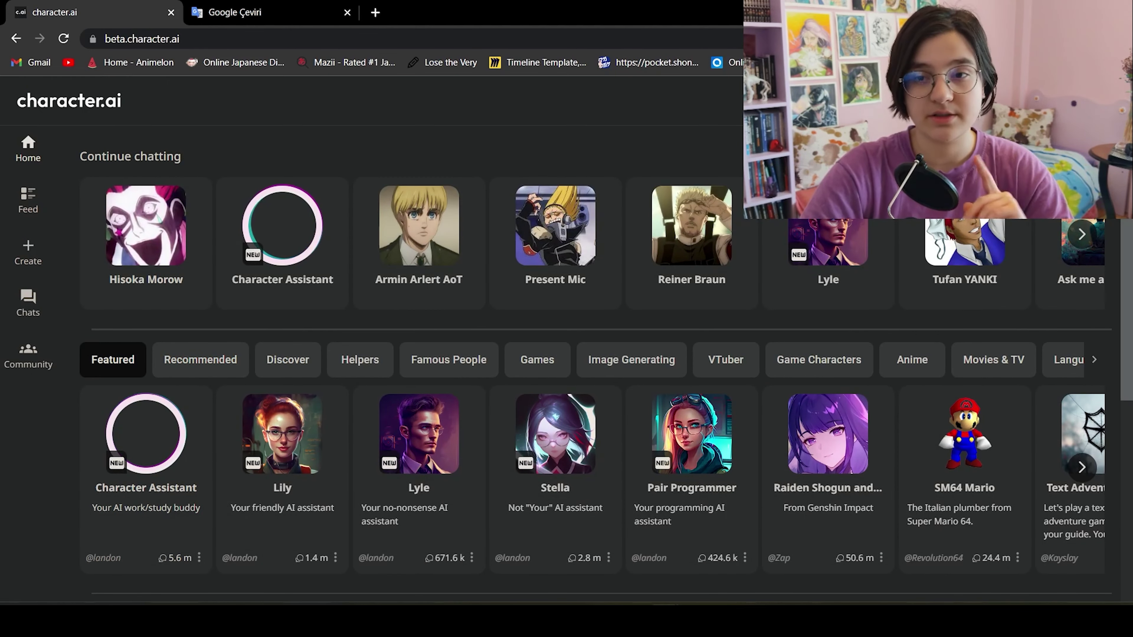
Go to the profile's private characters and reopen Arden the Herbalist for editing
{"action": "left_click", "coordinate": [1084, 101]}
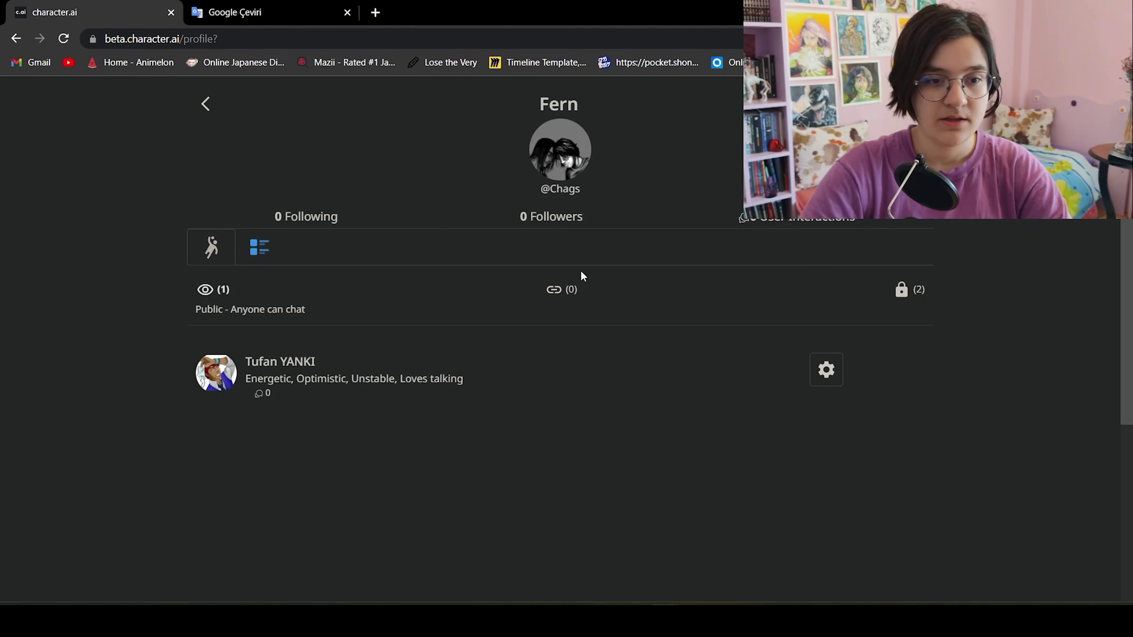
{"action": "left_click", "coordinate": [901, 290]}
{"action": "left_click", "coordinate": [789, 436]}
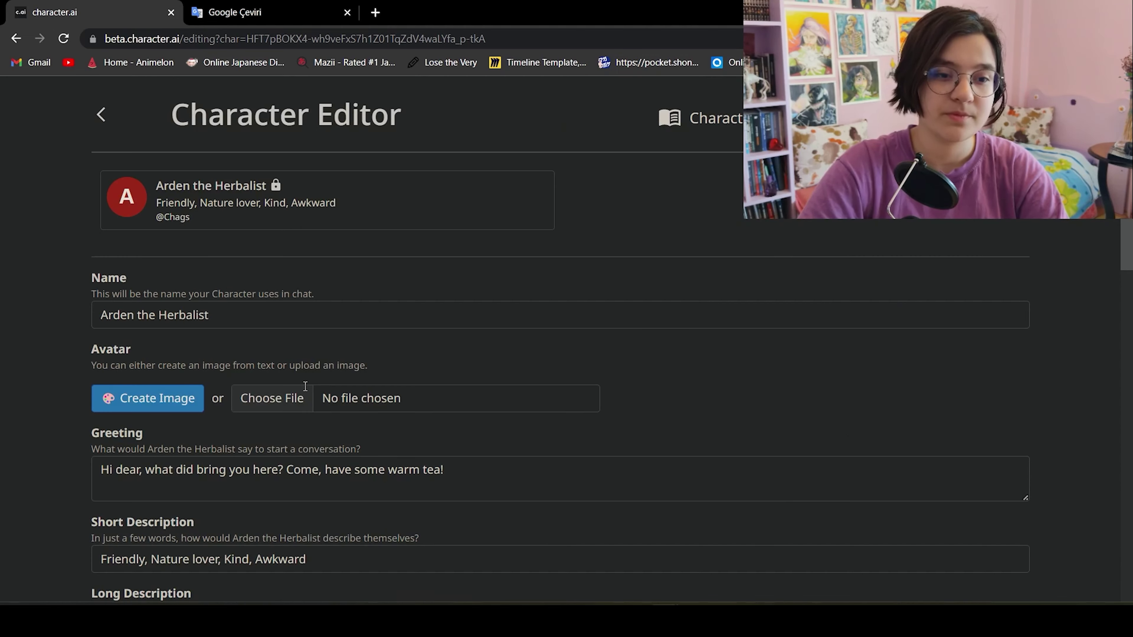
Try to upload the desktop image "my ai.jpg" as the character's avatar again
{"action": "left_click", "coordinate": [269, 404]}
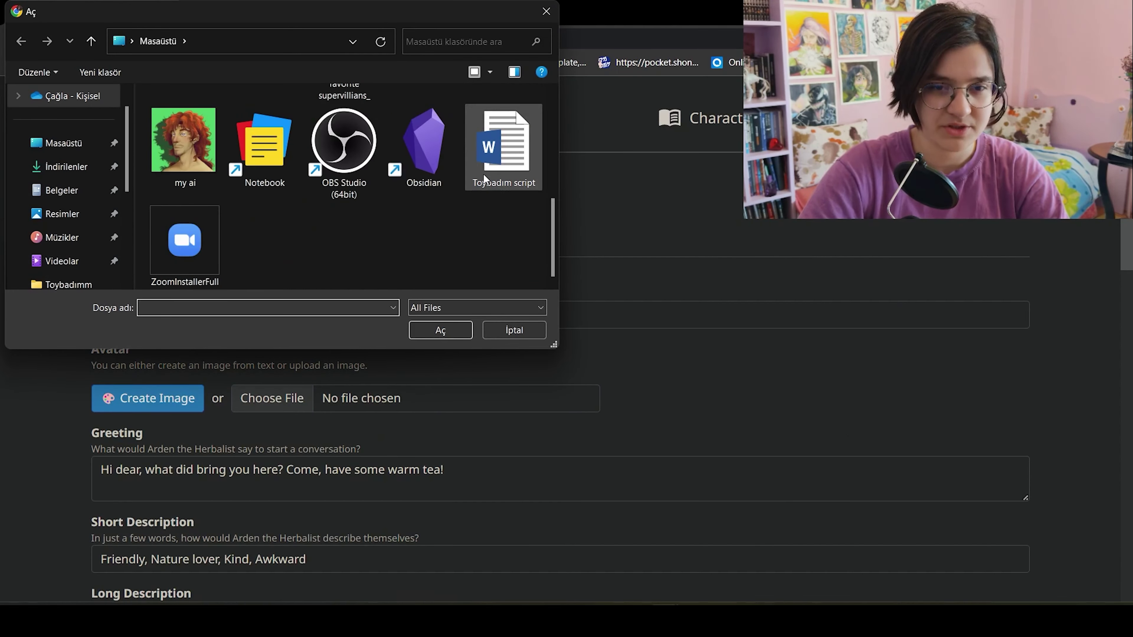
{"action": "double_click", "coordinate": [183, 143]}
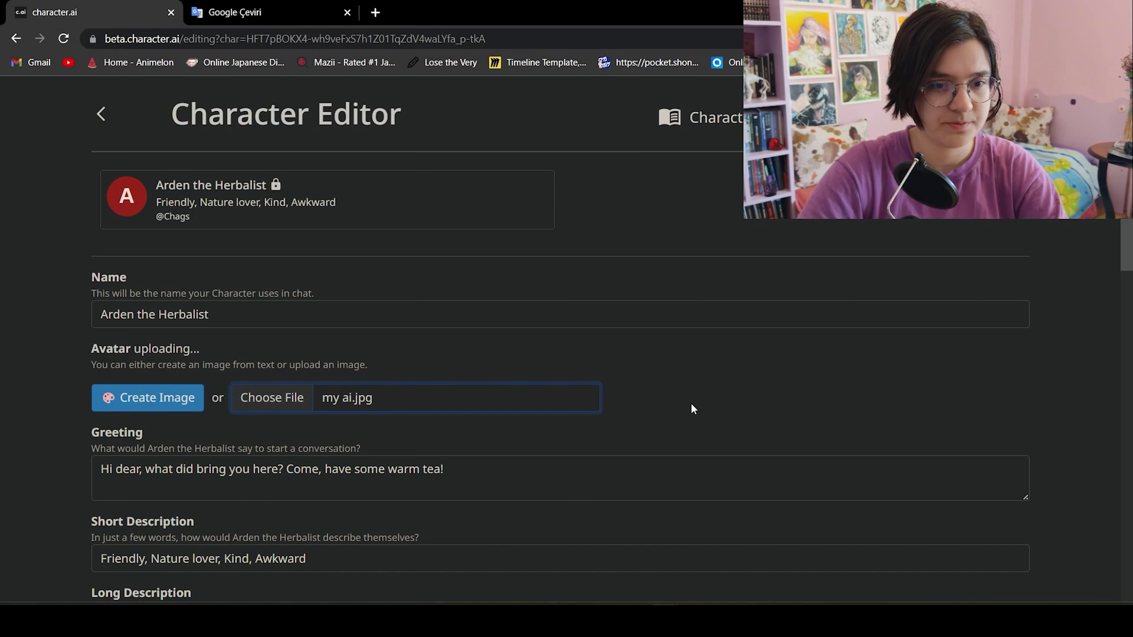
{"action": "scroll", "coordinate": [690, 404], "scroll_direction": "down", "scroll_amount": 3}
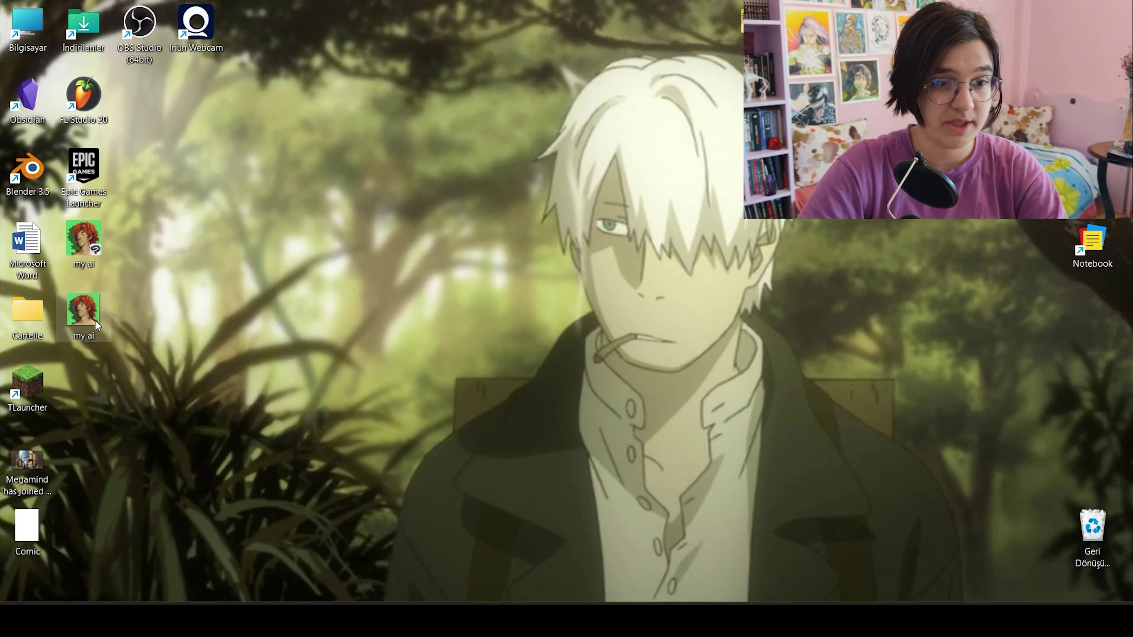
Open the desktop image "my ai" in Paint and save it as a JPEG picture, replacing the existing "my ai.jpg"
{"action": "right_click", "coordinate": [95, 322]}
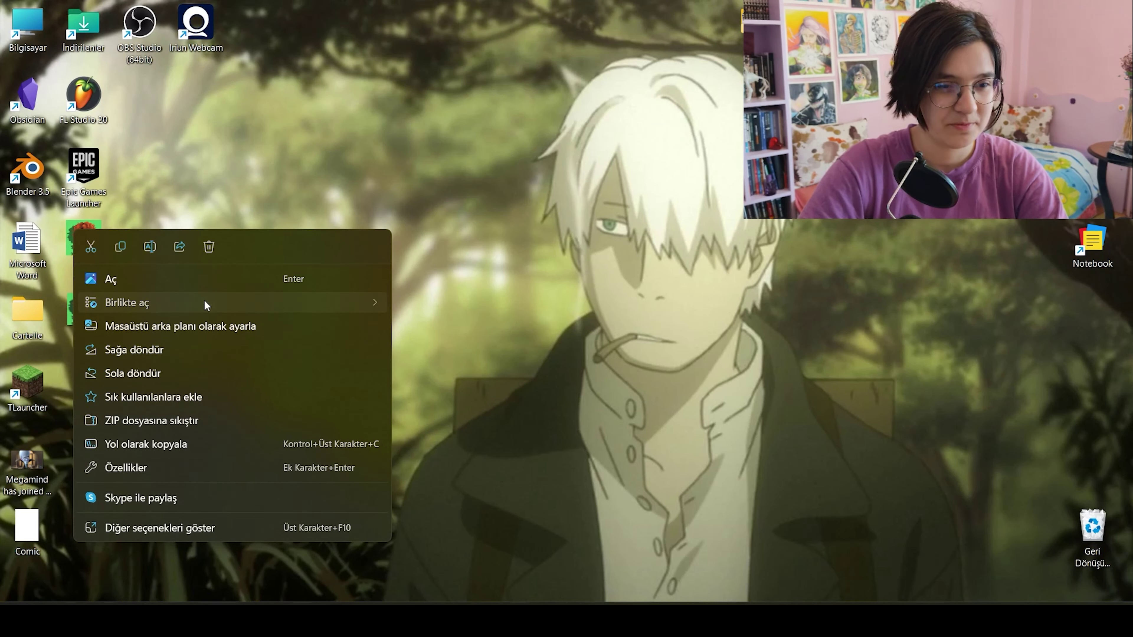
{"action": "mouse_move", "coordinate": [205, 304]}
{"action": "left_click", "coordinate": [493, 400]}
{"action": "left_click", "coordinate": [18, 39]}
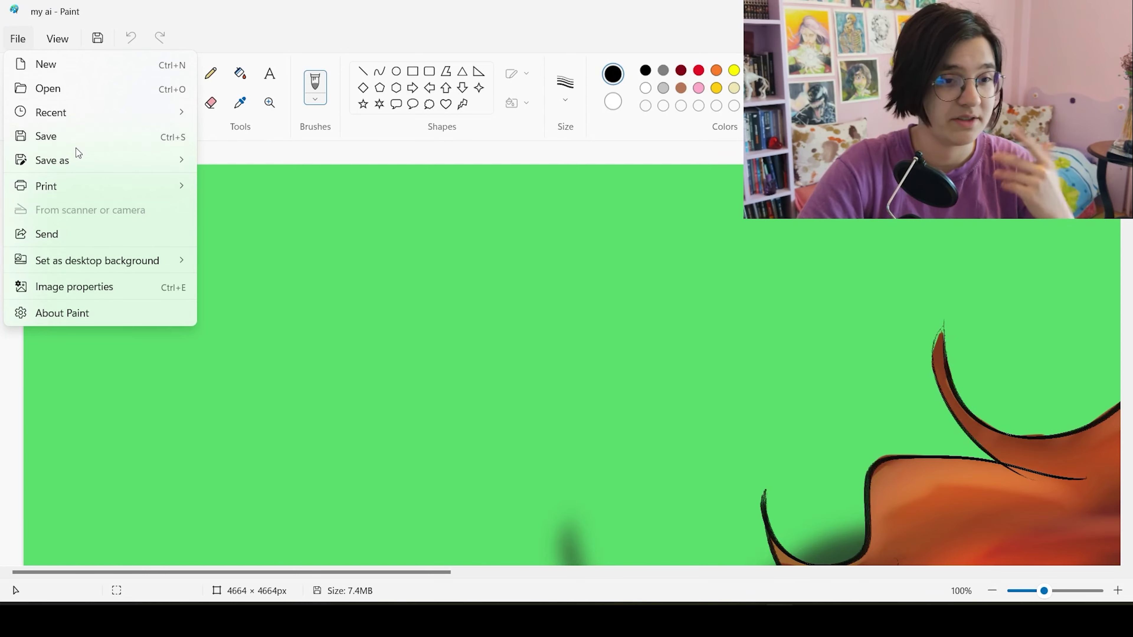
{"action": "mouse_move", "coordinate": [85, 158]}
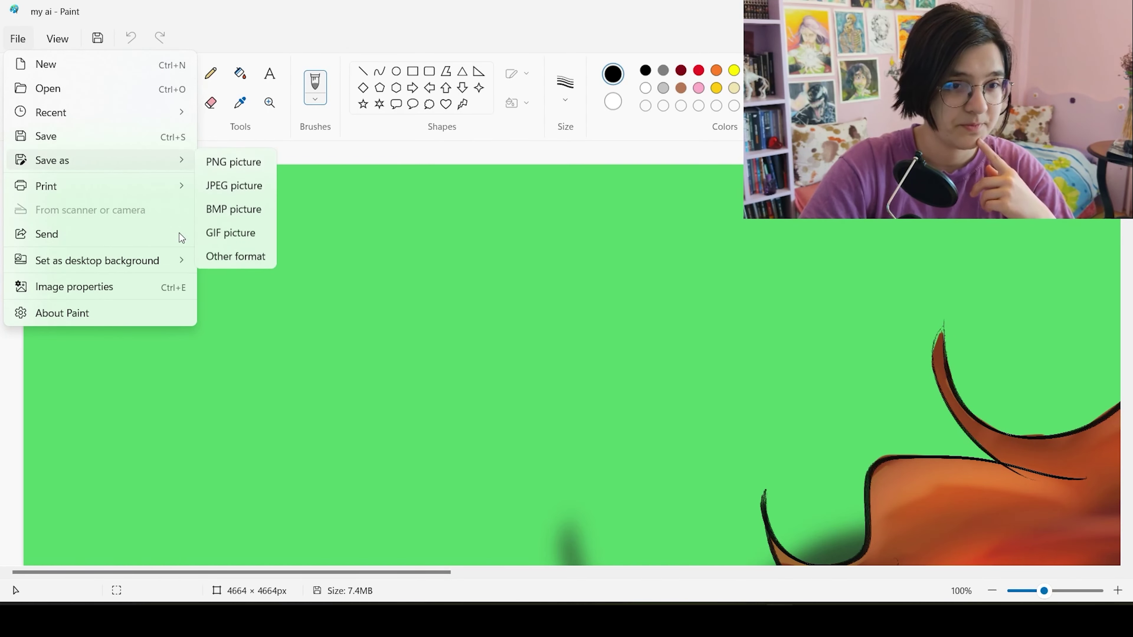
{"action": "left_click", "coordinate": [241, 185]}
{"action": "left_click", "coordinate": [785, 432]}
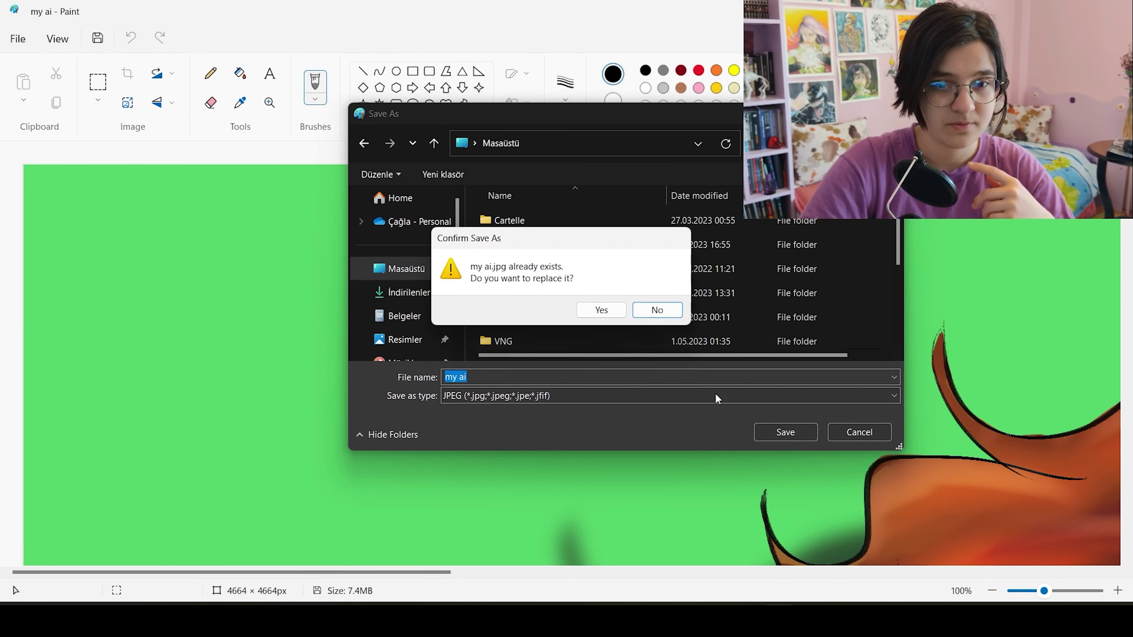
{"action": "left_click", "coordinate": [599, 309]}
{"action": "key", "text": "super+d"}
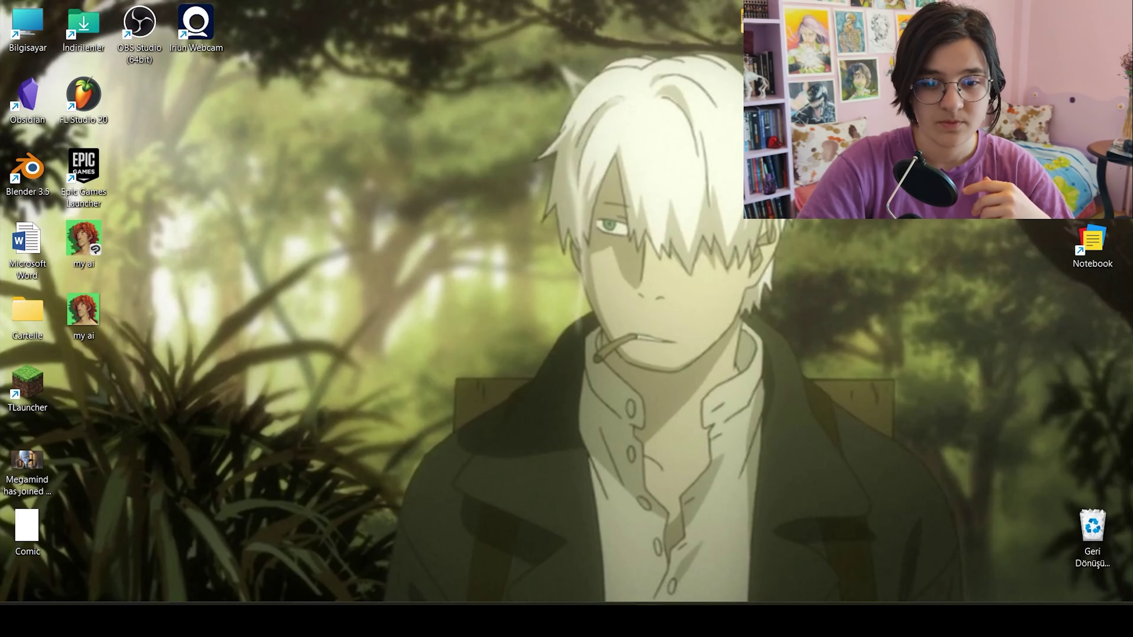
Switch back to the character editor in the browser and upload the re-saved "my ai.jpg" as the avatar
{"action": "mouse_move", "coordinate": [652, 620]}
{"action": "left_click", "coordinate": [729, 554]}
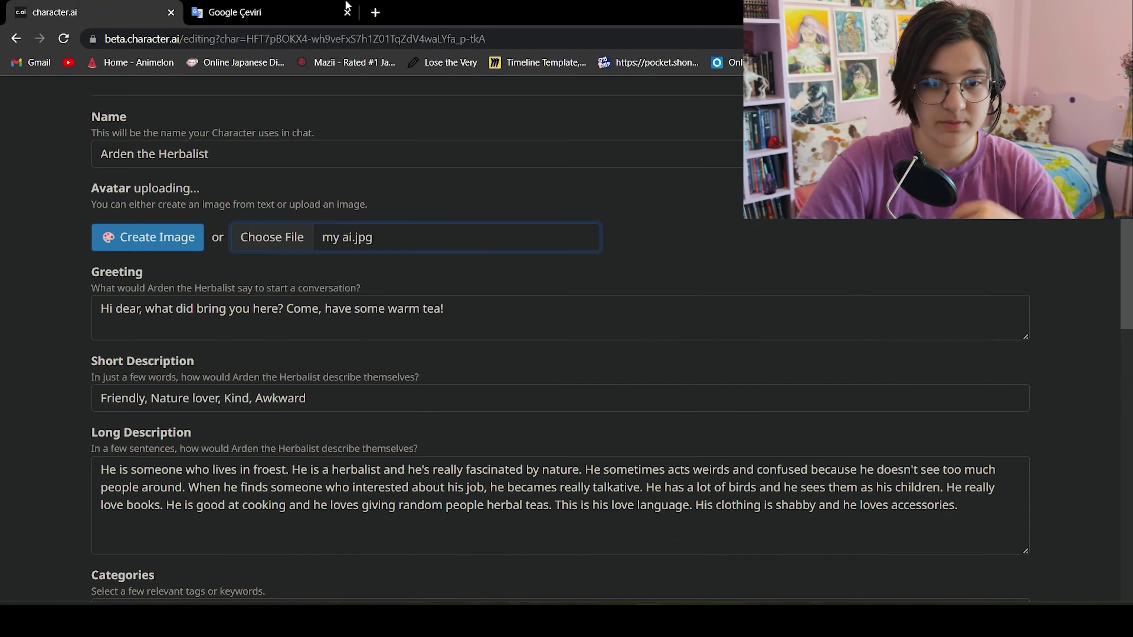
{"action": "left_click", "coordinate": [273, 249]}
{"action": "double_click", "coordinate": [184, 163]}
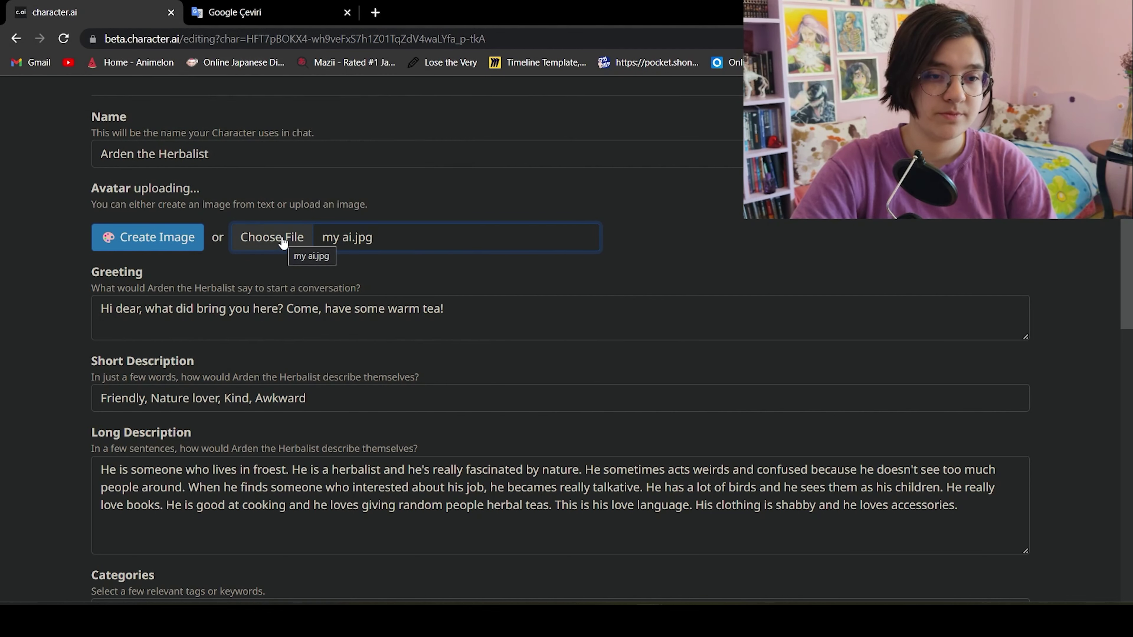
{"action": "scroll", "coordinate": [762, 268], "scroll_direction": "down", "scroll_amount": 3}
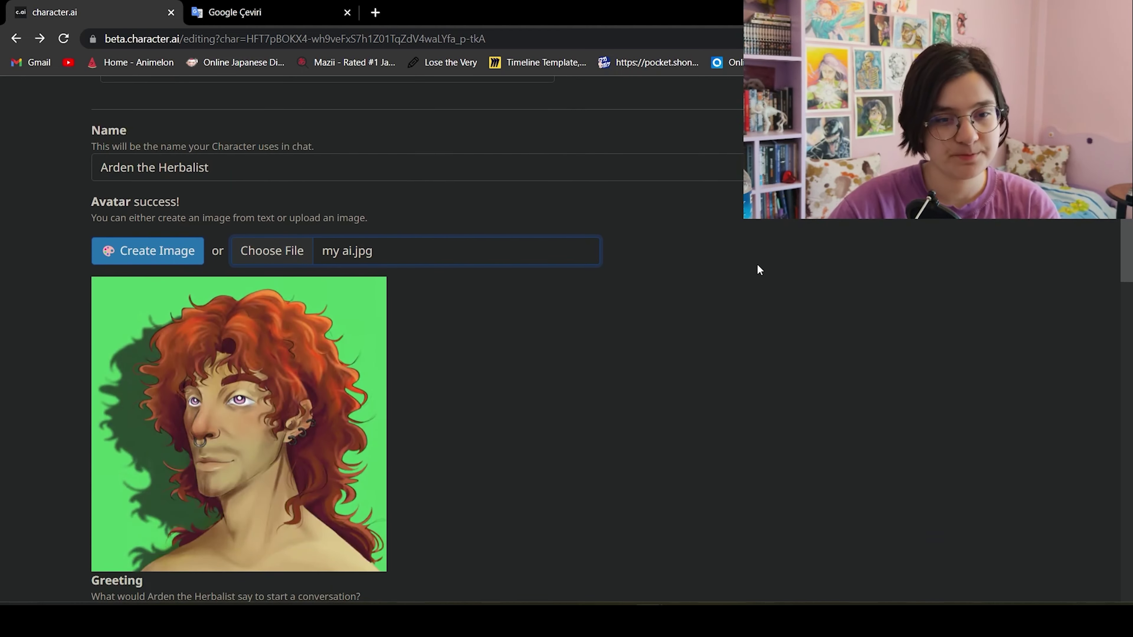
{"action": "scroll", "coordinate": [758, 265], "scroll_direction": "down", "scroll_amount": 2}
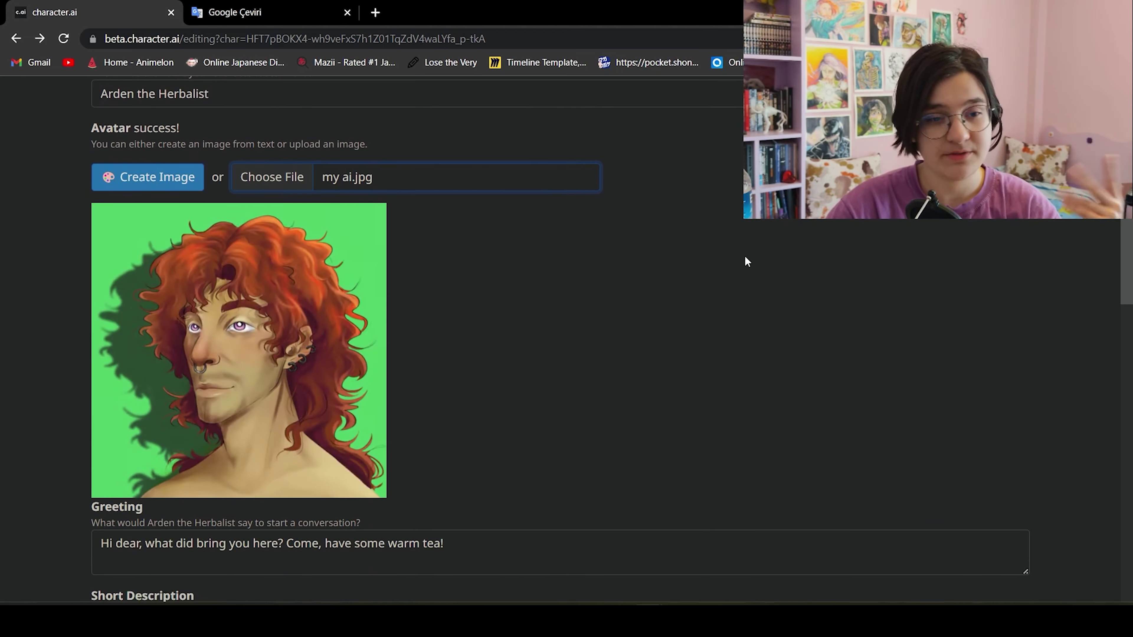
{"action": "scroll", "coordinate": [744, 256], "scroll_direction": "down", "scroll_amount": 3}
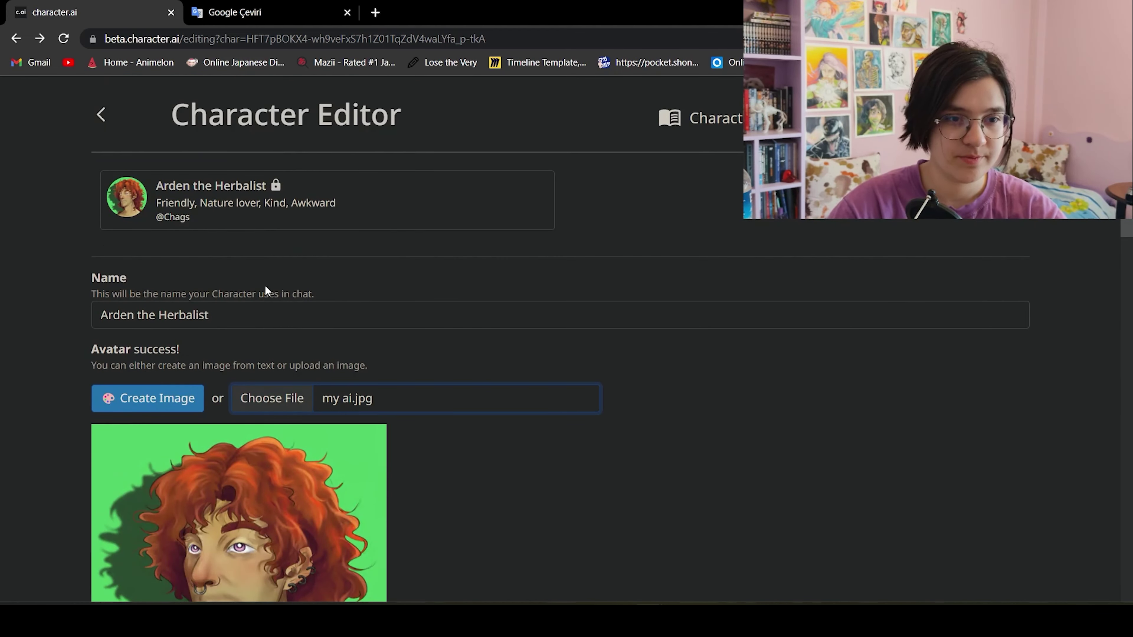
{"action": "scroll", "coordinate": [263, 312], "scroll_direction": "down", "scroll_amount": 20}
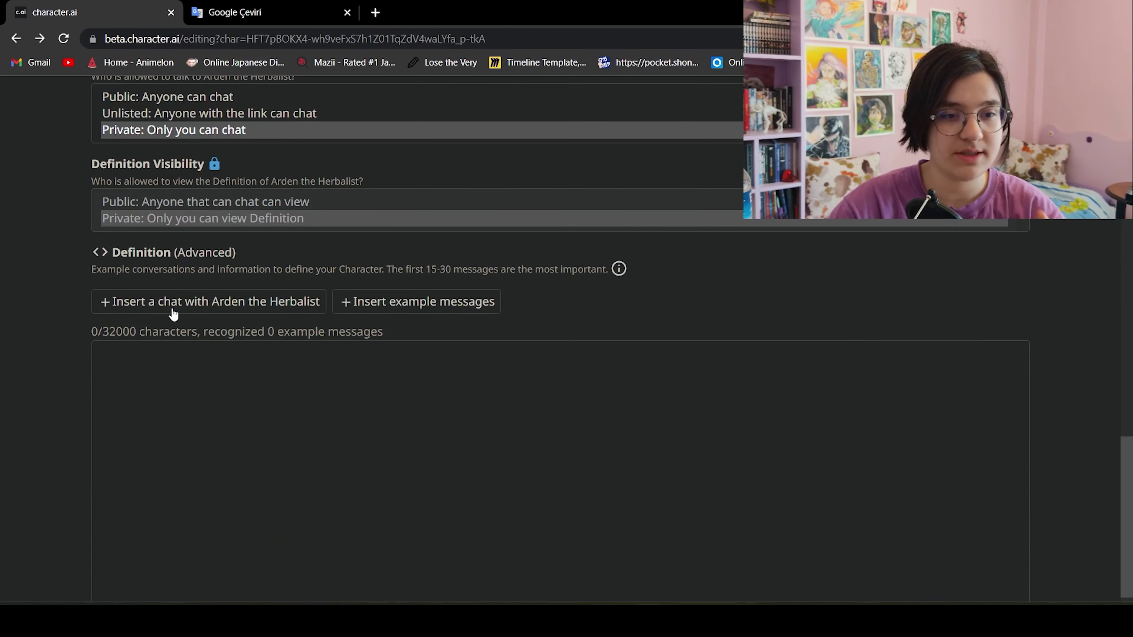
Start an example chat with Arden the Herbalist and send the messages "Hi" and "Oh, thanks! I appreciate it!"
{"action": "left_click", "coordinate": [213, 318]}
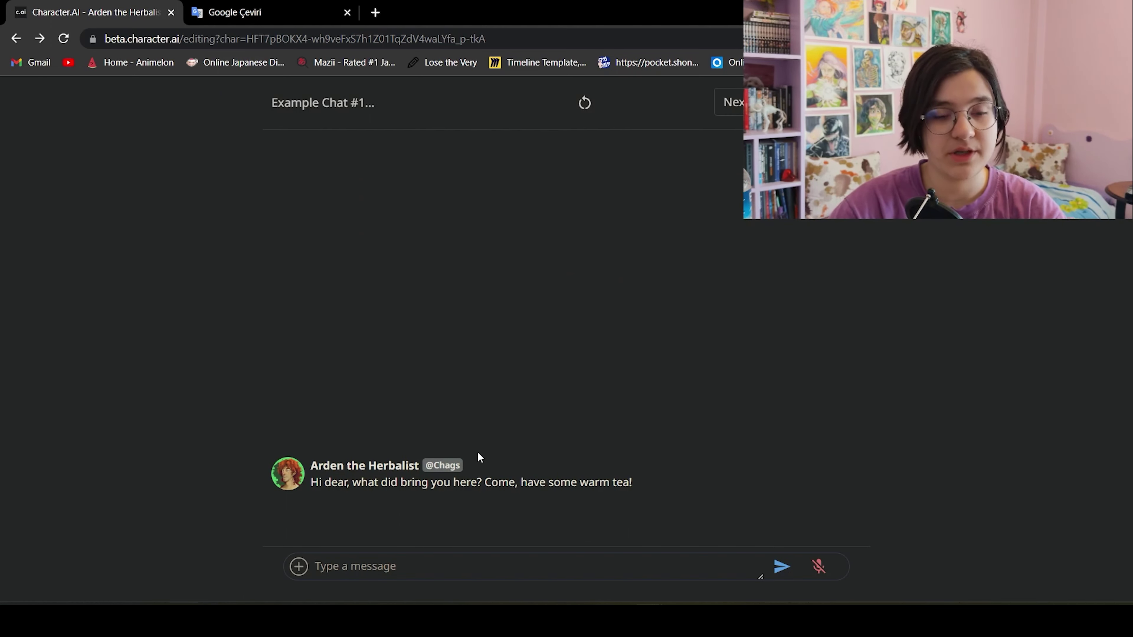
{"action": "left_click", "coordinate": [352, 566]}
{"action": "type", "text": "Hi"}
{"action": "key", "text": "Return"}
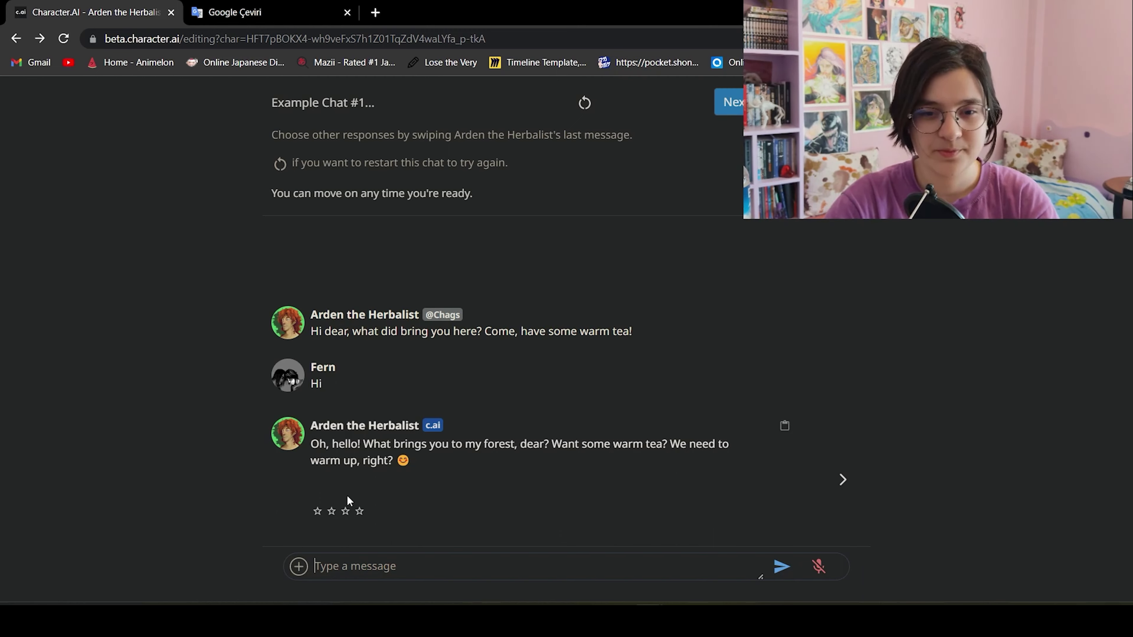
{"action": "type", "text": "Oh, thanks! I appreciate it!"}
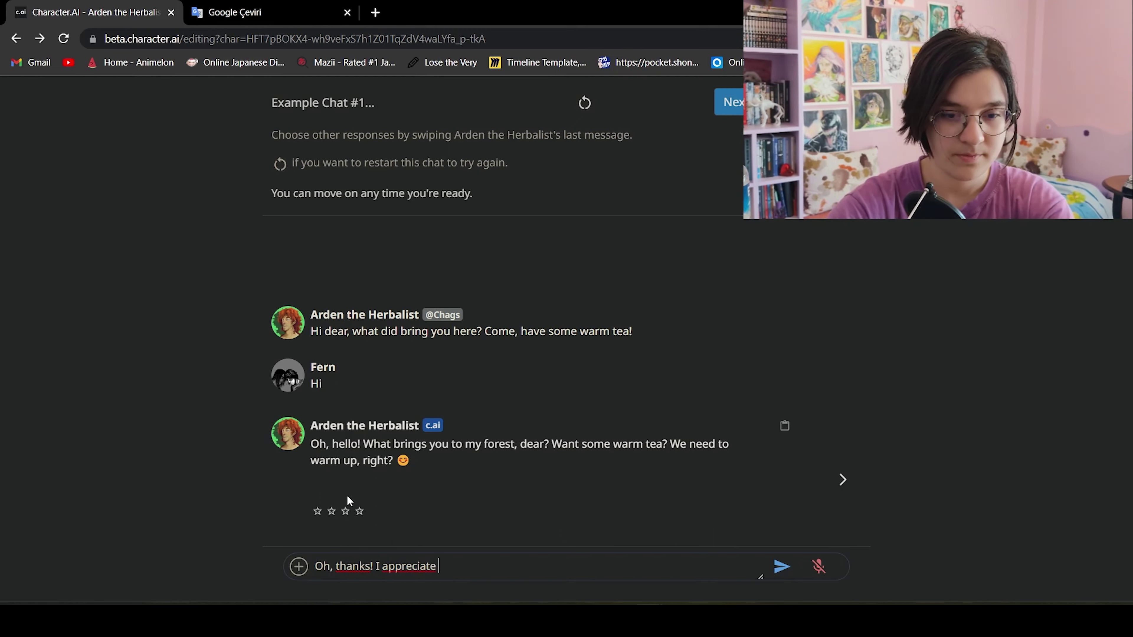
{"action": "key", "text": "Return"}
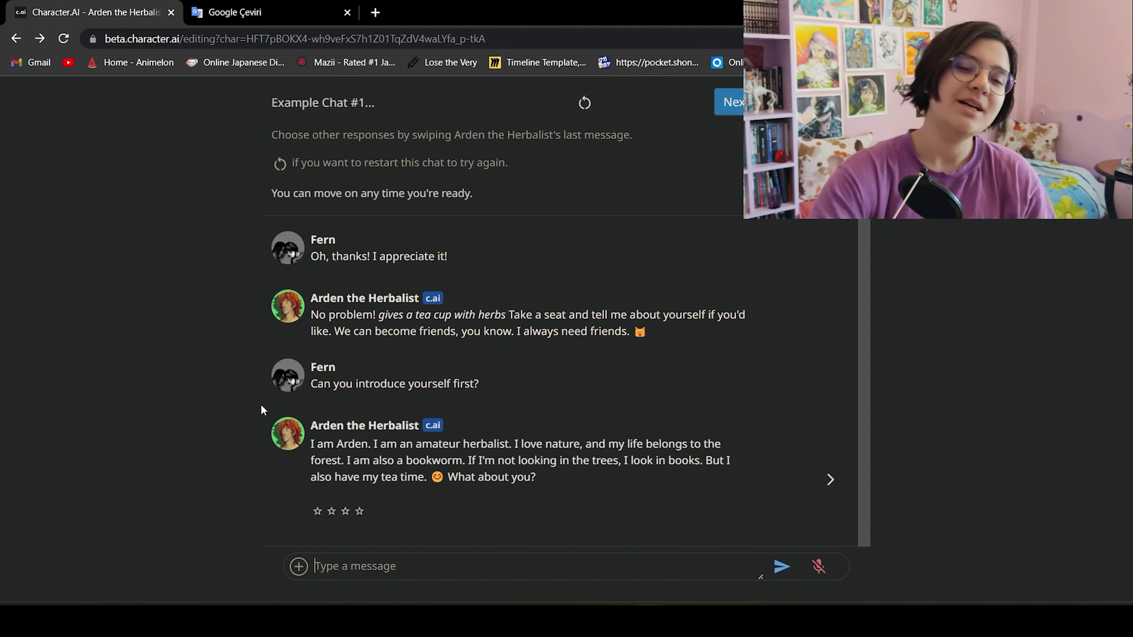
Continue the example chat by sending the message "Oh, cool! Why are you live in forest?"
{"action": "type", "text": "Oh,"}
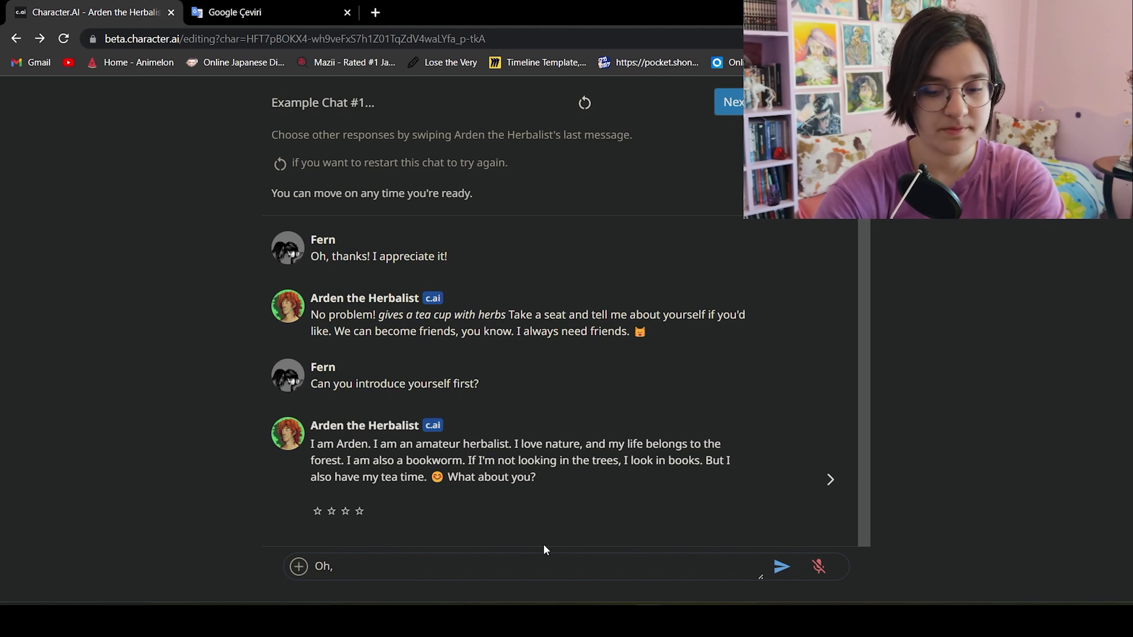
{"action": "type", "text": " cool! What"}
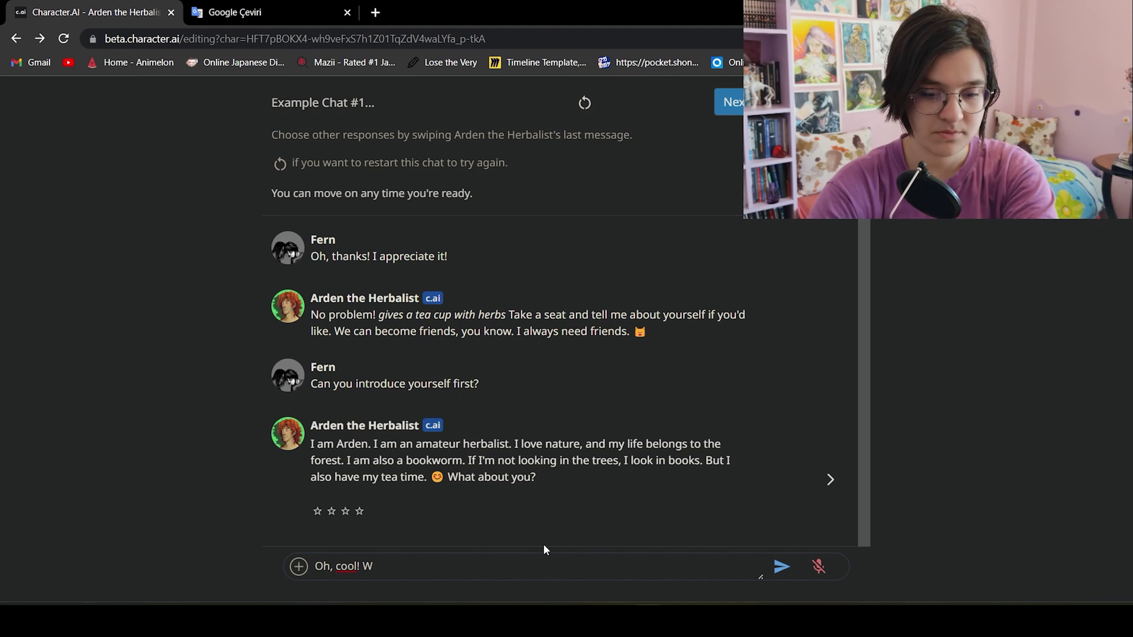
{"action": "key", "text": "BackSpace"}
{"action": "key", "text": "BackSpace"}
{"action": "key", "text": "BackSpace"}
{"action": "key", "text": "BackSpace"}
{"action": "key", "text": "BackSpace"}
{"action": "type", "text": "Why are you live in forest"}
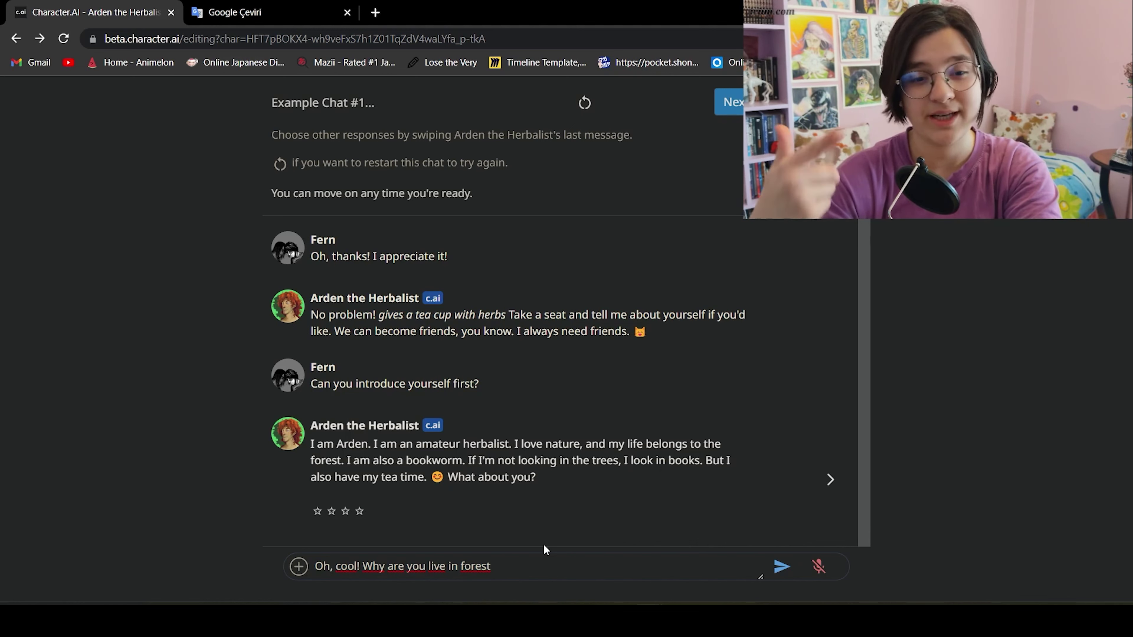
{"action": "type", "text": "?"}
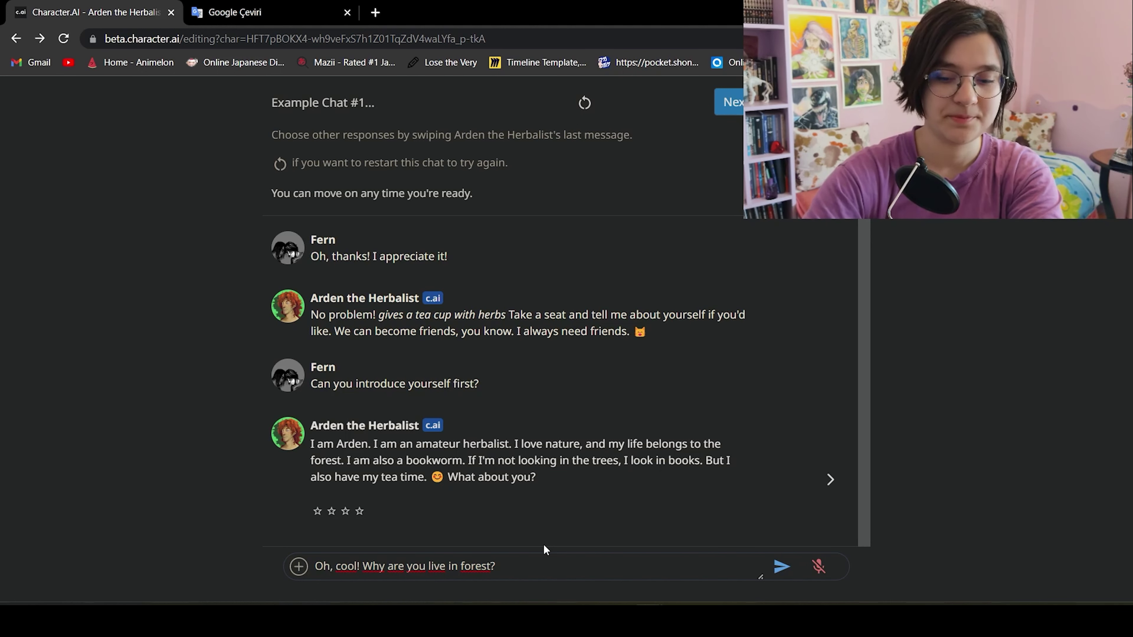
{"action": "key", "text": "Return"}
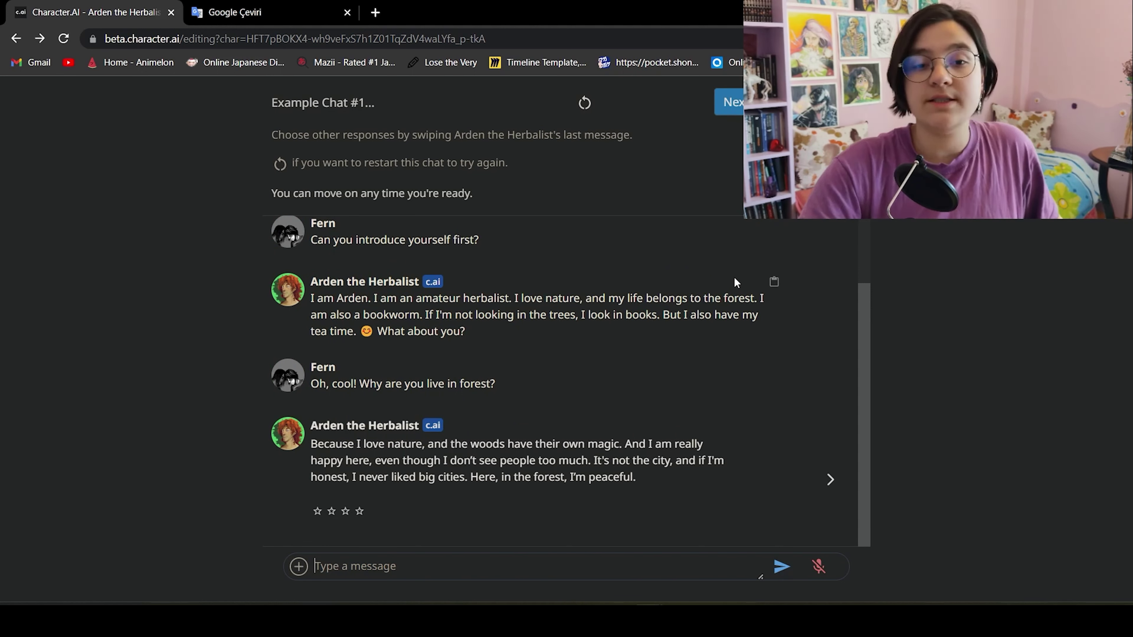
Finish the example chat so it goes into the Definition, and remove the emojis from the character's replies
{"action": "left_click", "coordinate": [729, 102]}
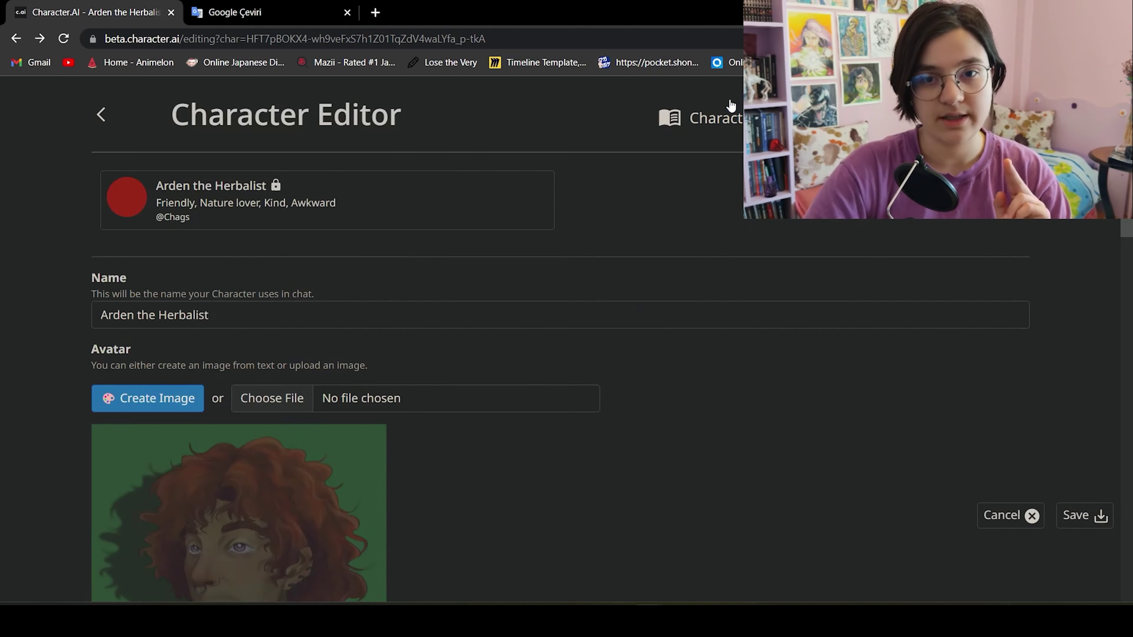
{"action": "scroll", "coordinate": [615, 315], "scroll_direction": "down", "scroll_amount": 10}
{"action": "scroll", "coordinate": [616, 315], "scroll_direction": "down", "scroll_amount": 9}
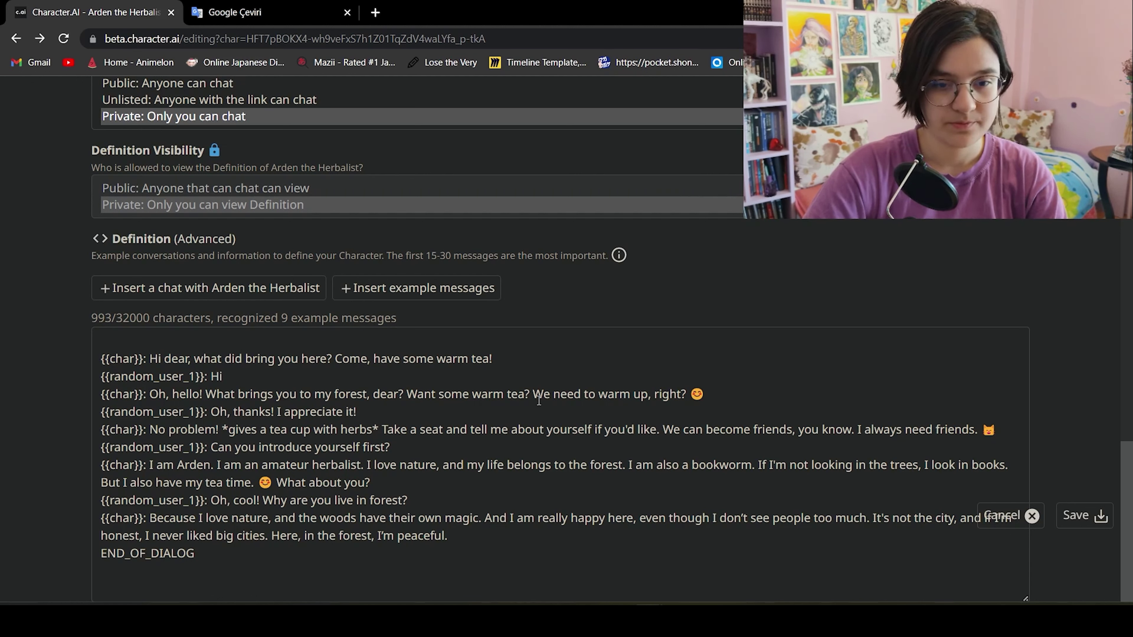
{"action": "key", "text": "BackSpace"}
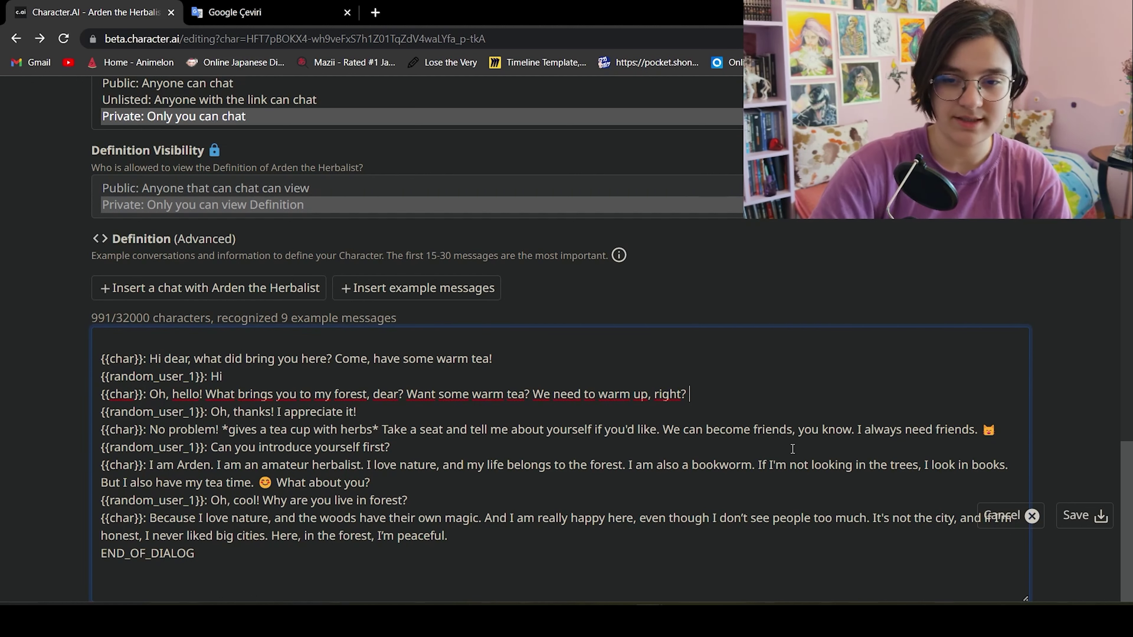
{"action": "left_click", "coordinate": [1001, 429]}
{"action": "key", "text": "BackSpace"}
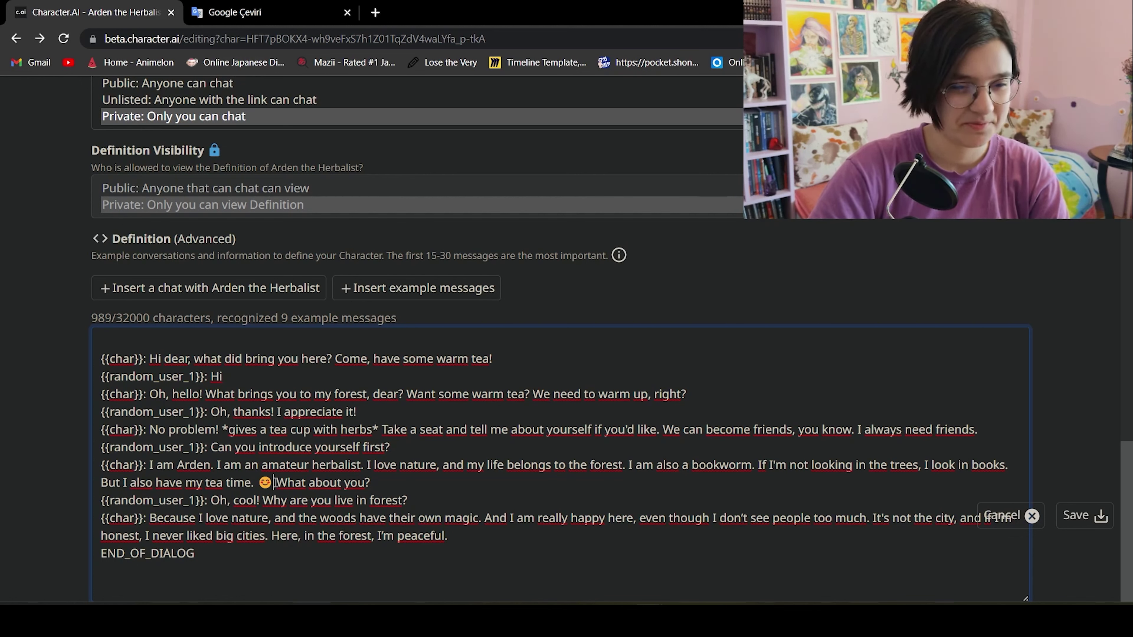
{"action": "key", "text": "BackSpace"}
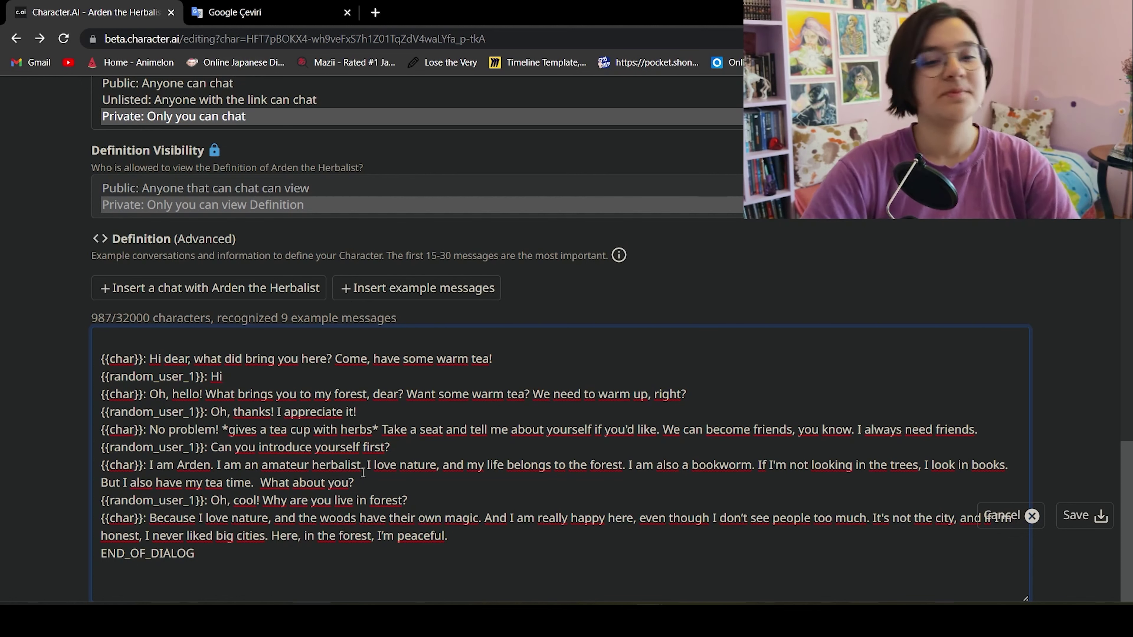
Delete the character's opening greeting and the blank line at the start of the Definition
{"action": "left_click_drag", "start_coordinate": [495, 359], "coordinate": [103, 359]}
{"action": "key", "text": "BackSpace"}
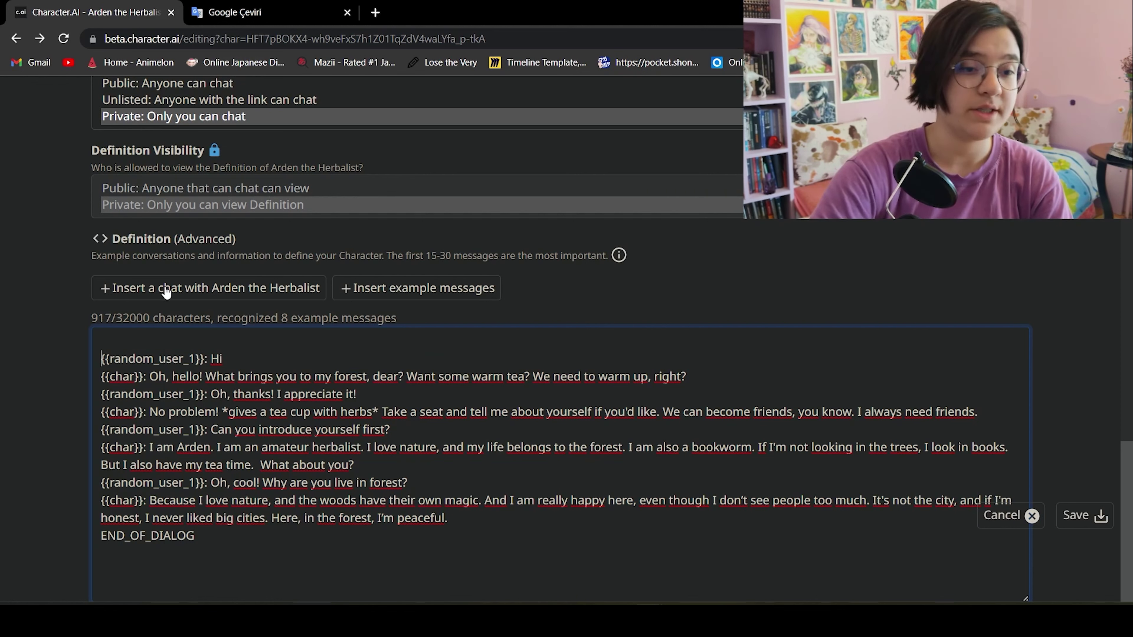
{"action": "key", "text": "BackSpace"}
{"action": "key", "text": "BackSpace"}
{"action": "left_click_drag", "start_coordinate": [311, 358], "coordinate": [365, 365]}
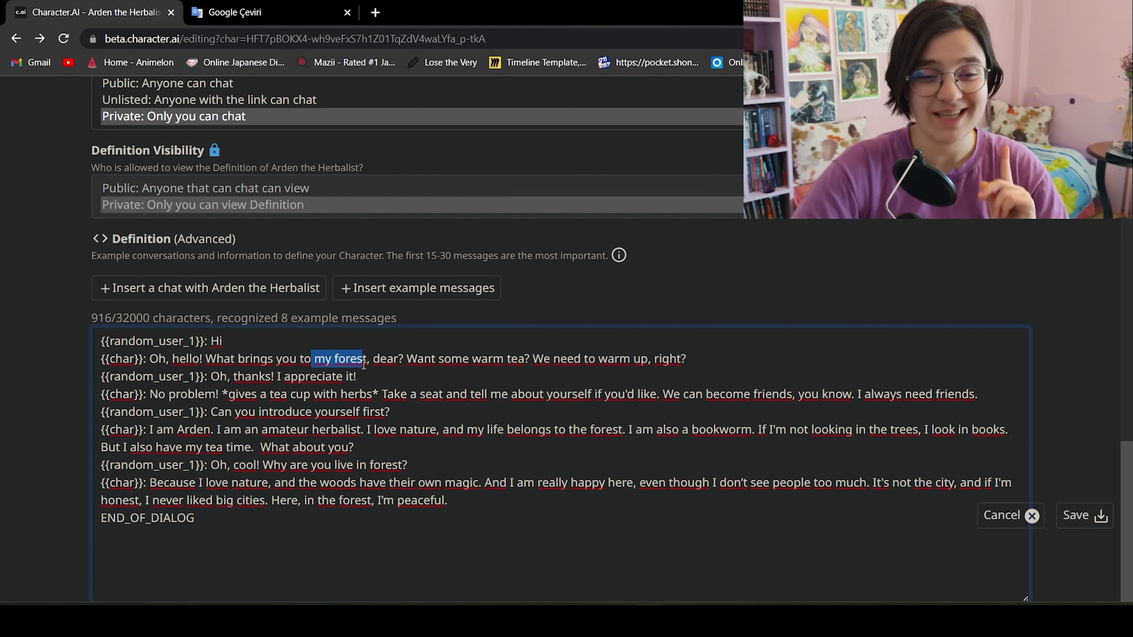
{"action": "left_click_drag", "start_coordinate": [529, 359], "coordinate": [448, 361]}
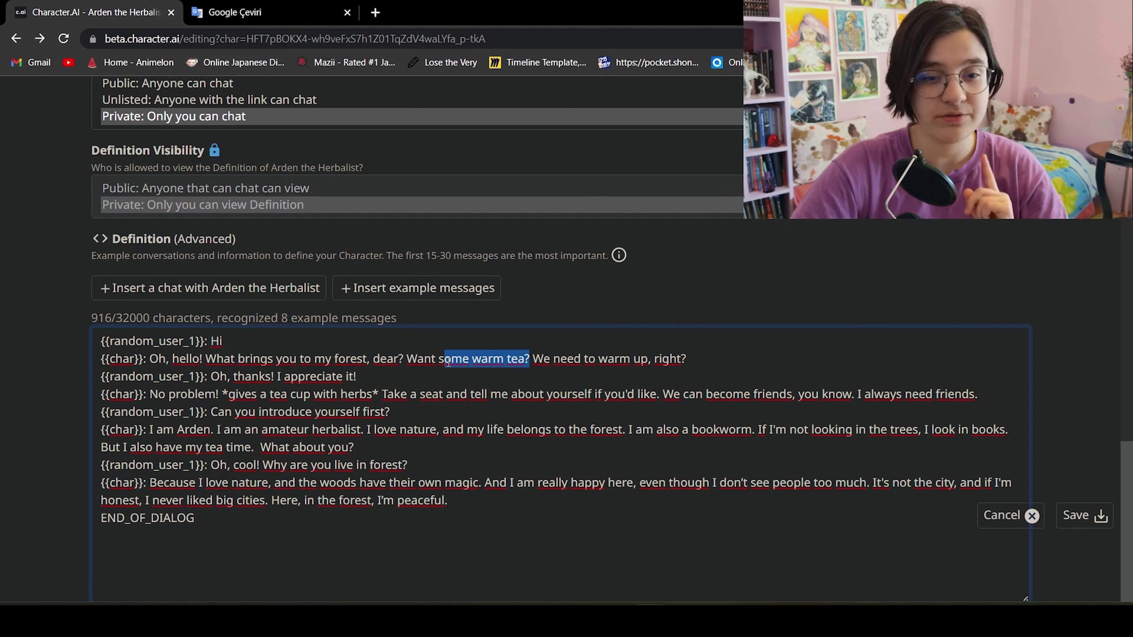
{"action": "left_click", "coordinate": [720, 365]}
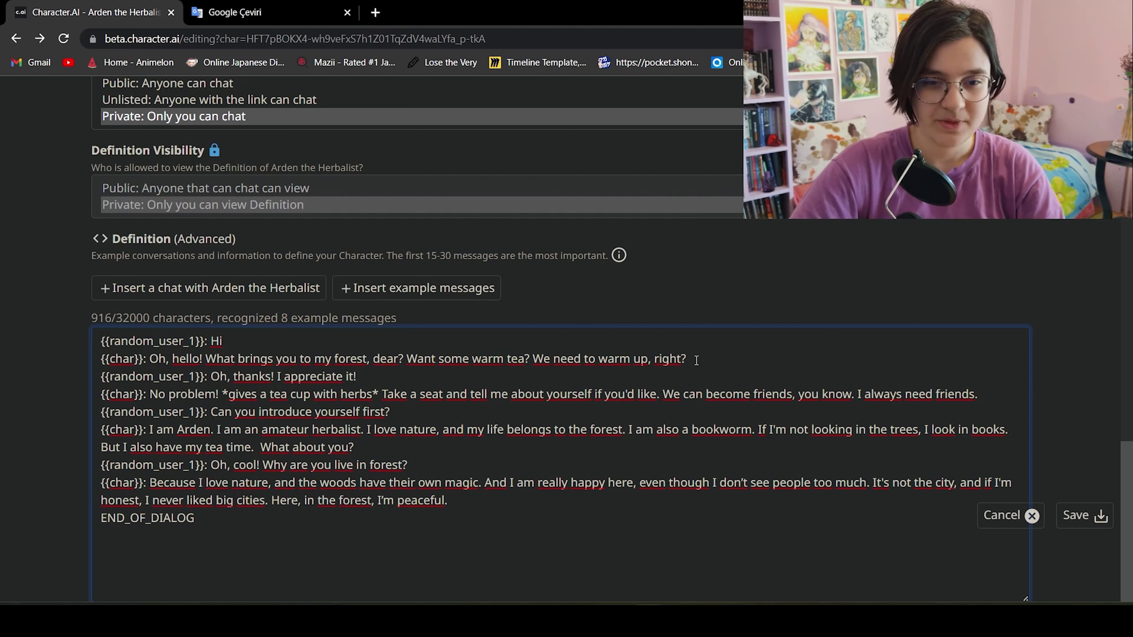
In the character's first reply, replace "We need to warm up, right?" with "I'd be happy if you try some!"
{"action": "left_click_drag", "start_coordinate": [697, 360], "coordinate": [526, 365]}
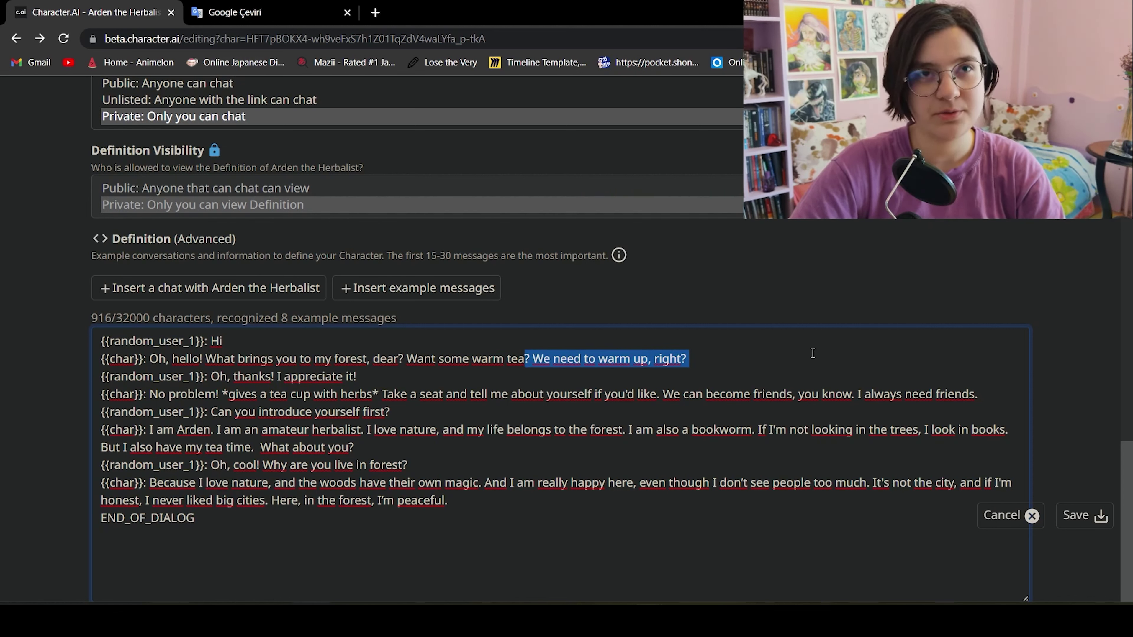
{"action": "left_click", "coordinate": [738, 359]}
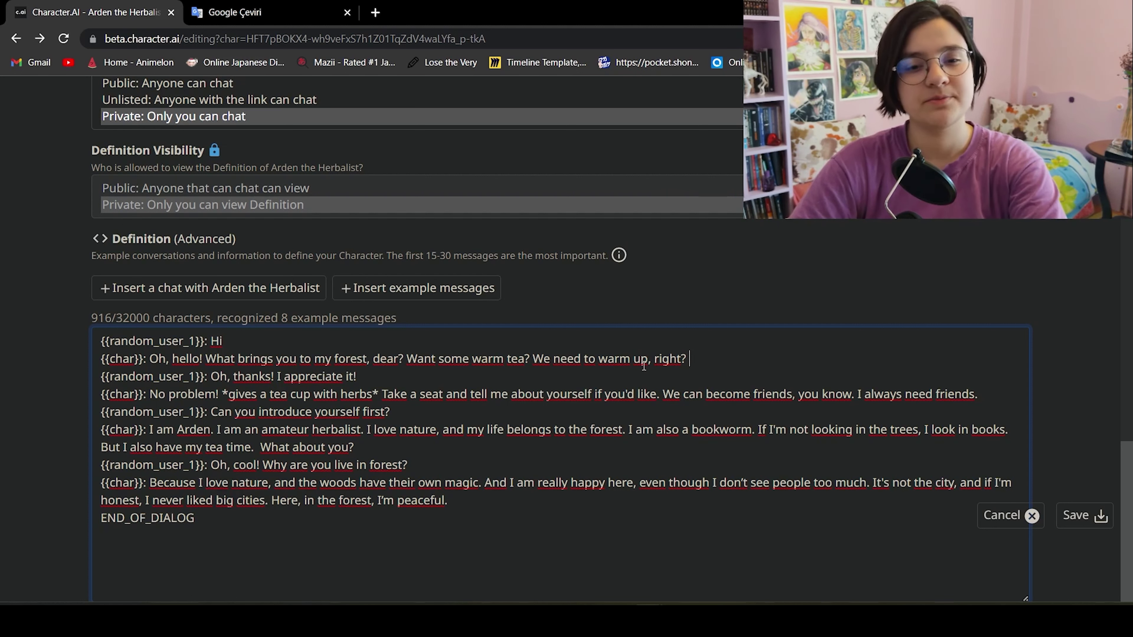
{"action": "key", "text": "BackSpace"}
{"action": "key", "text": "BackSpace"}
{"action": "key", "text": "BackSpace"}
{"action": "key", "text": "BackSpace"}
{"action": "key", "text": "BackSpace"}
{"action": "key", "text": "BackSpace"}
{"action": "key", "text": "BackSpace"}
{"action": "key", "text": "BackSpace"}
{"action": "key", "text": "BackSpace"}
{"action": "key", "text": "BackSpace"}
{"action": "key", "text": "BackSpace"}
{"action": "key", "text": "BackSpace"}
{"action": "key", "text": "BackSpace"}
{"action": "key", "text": "BackSpace"}
{"action": "key", "text": "BackSpace"}
{"action": "key", "text": "BackSpace"}
{"action": "key", "text": "BackSpace"}
{"action": "key", "text": "BackSpace"}
{"action": "key", "text": "BackSpace"}
{"action": "key", "text": "BackSpace"}
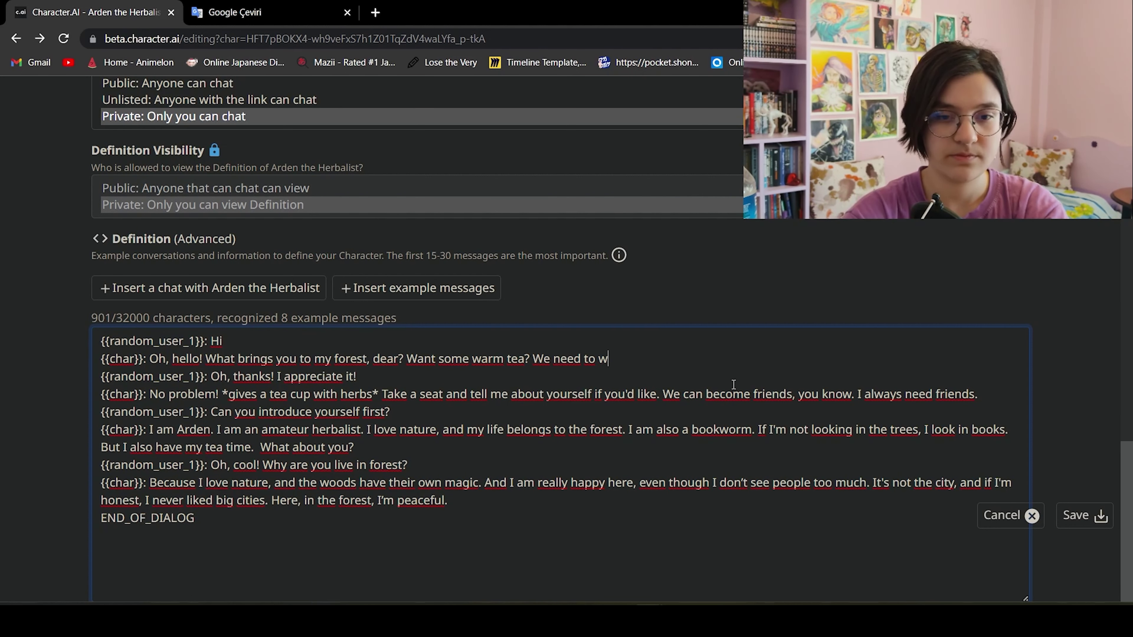
{"action": "type", "text": "I'd be happy if"}
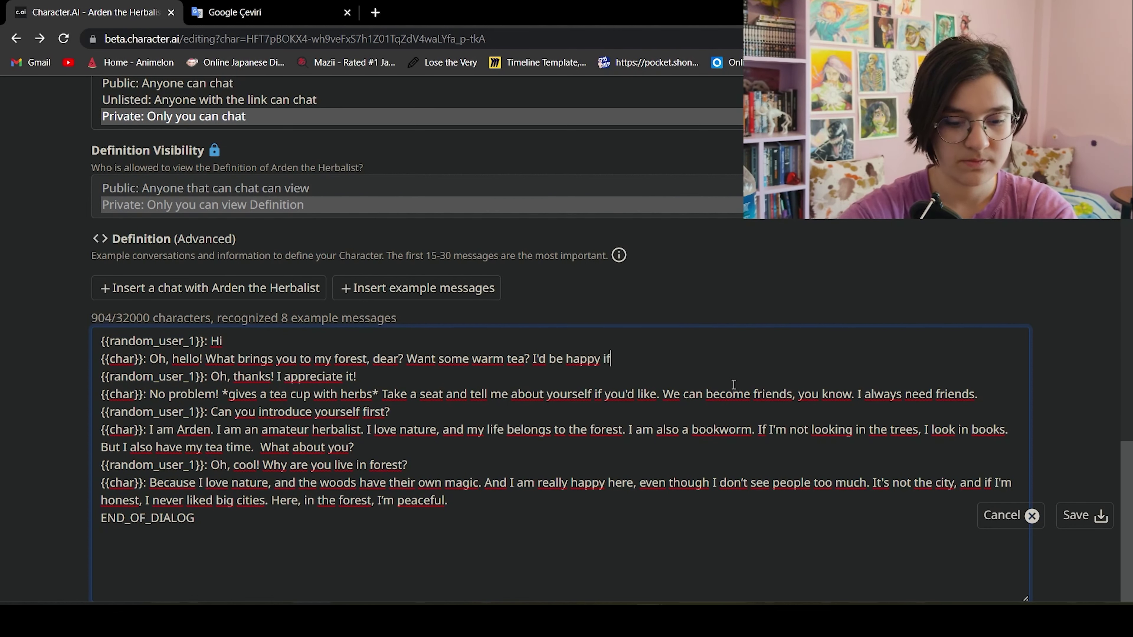
{"action": "type", "text": " you try some!"}
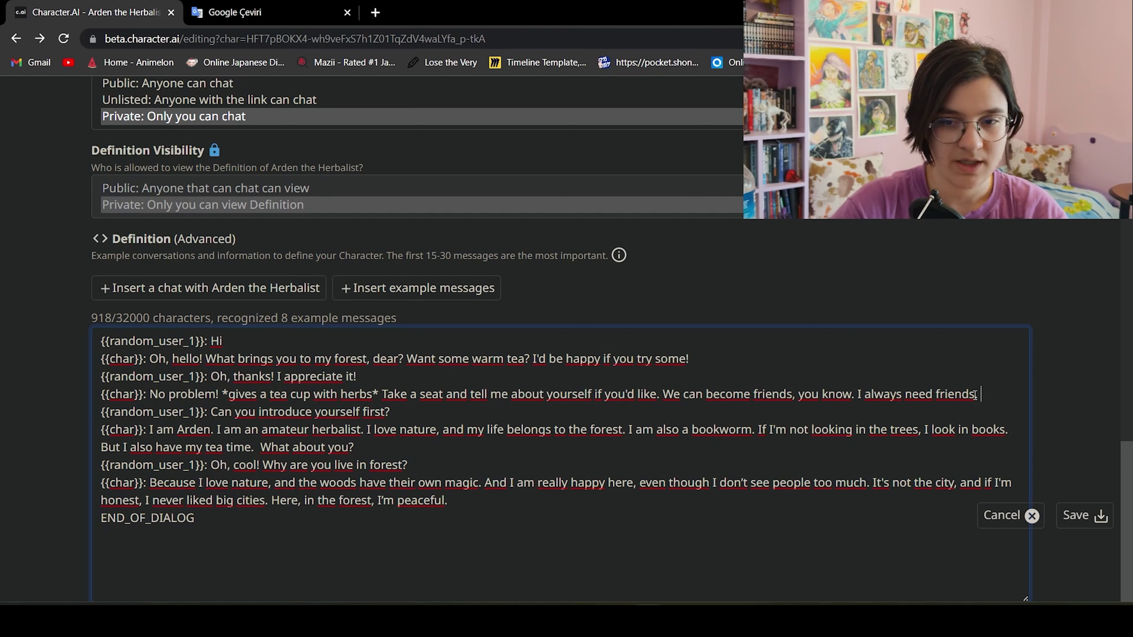
In the character's second reply, replace "I always need friends." with "There's nothing better than learning new people!"
{"action": "left_click_drag", "start_coordinate": [983, 392], "coordinate": [859, 399]}
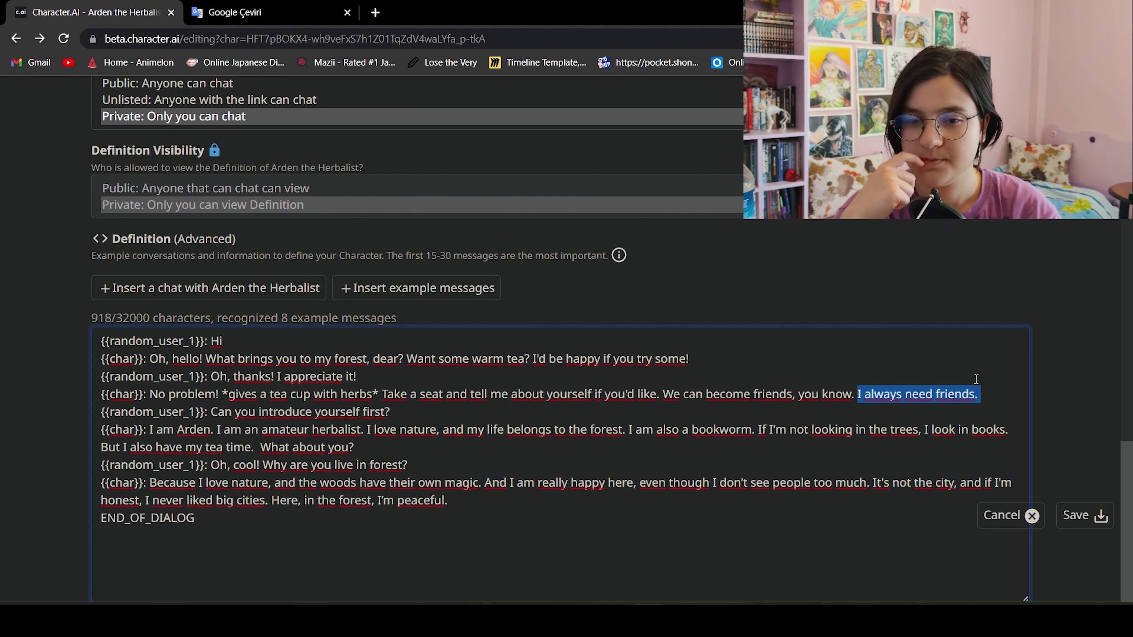
{"action": "key", "text": "BackSpace"}
{"action": "type", "text": "There's nothing better than knowig"}
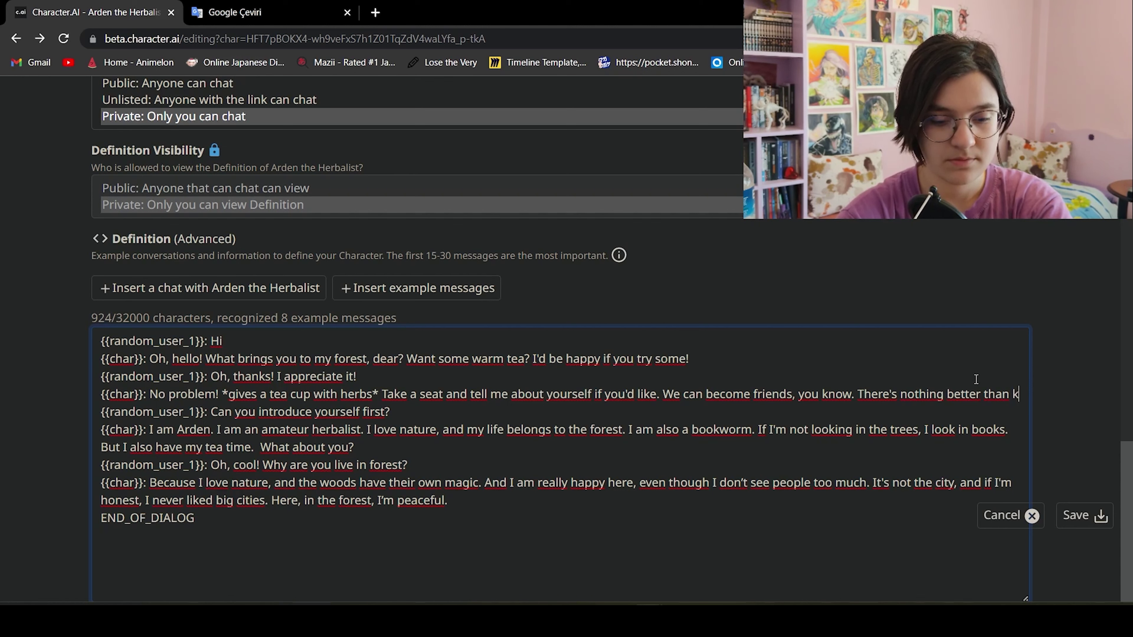
{"action": "key", "text": "BackSpace"}
{"action": "key", "text": "BackSpace"}
{"action": "key", "text": "BackSpace"}
{"action": "key", "text": "BackSpace"}
{"action": "key", "text": "BackSpace"}
{"action": "key", "text": "BackSpace"}
{"action": "key", "text": "BackSpace"}
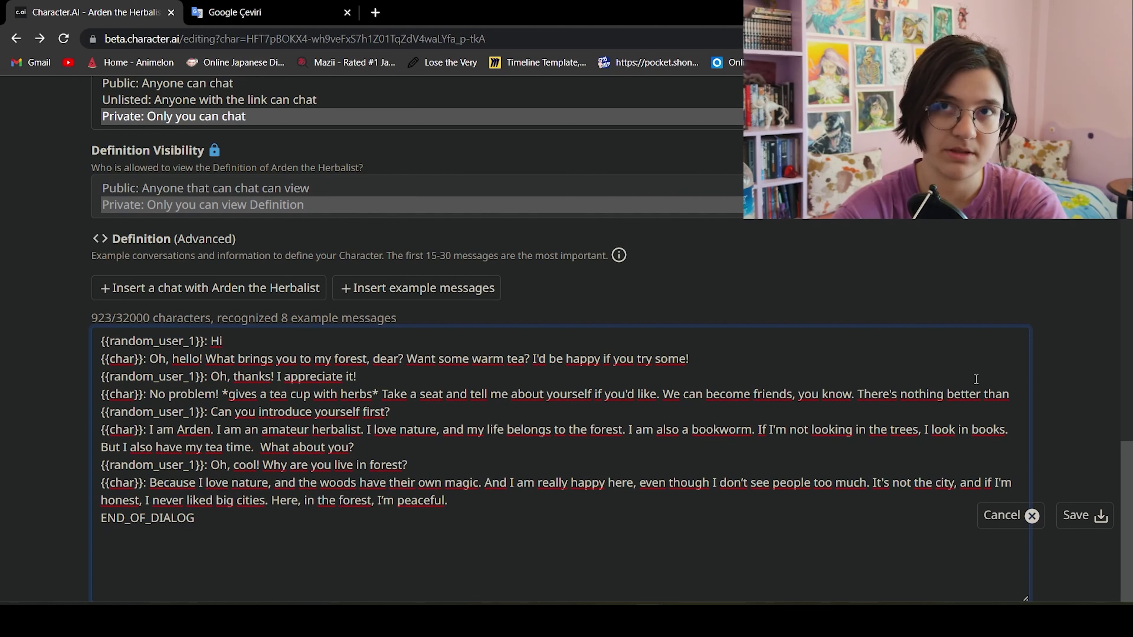
{"action": "type", "text": "learning new people"}
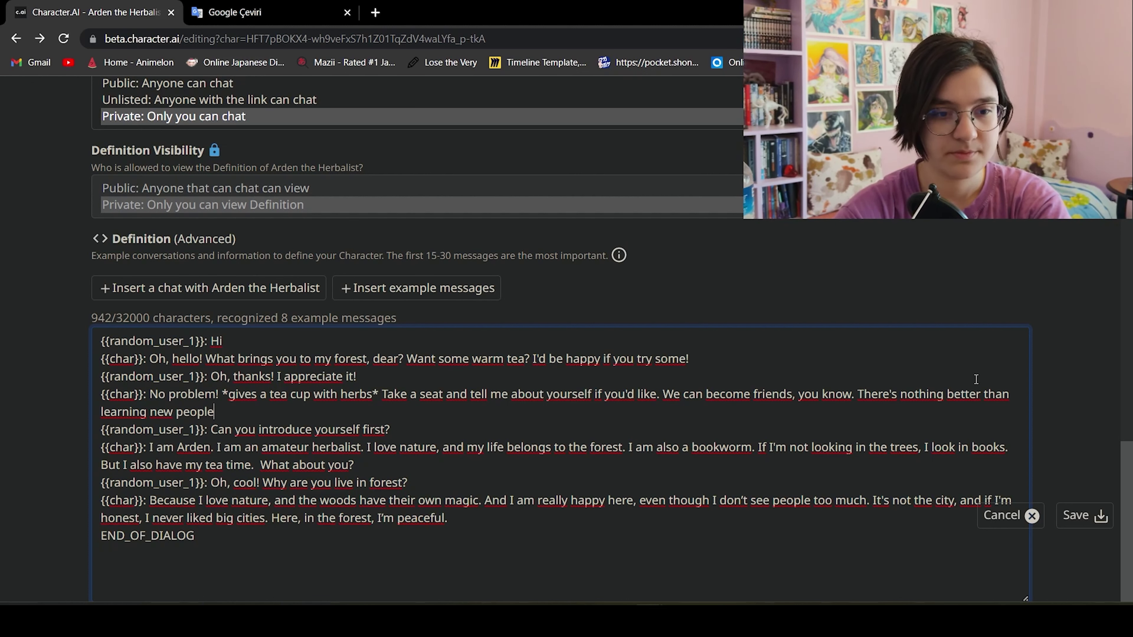
{"action": "type", "text": "!"}
Remove the word "amateur" from the character's self-introduction in the Definition
{"action": "left_click", "coordinate": [309, 448]}
{"action": "key", "text": "BackSpace"}
{"action": "key", "text": "BackSpace"}
{"action": "key", "text": "BackSpace"}
{"action": "key", "text": "BackSpace"}
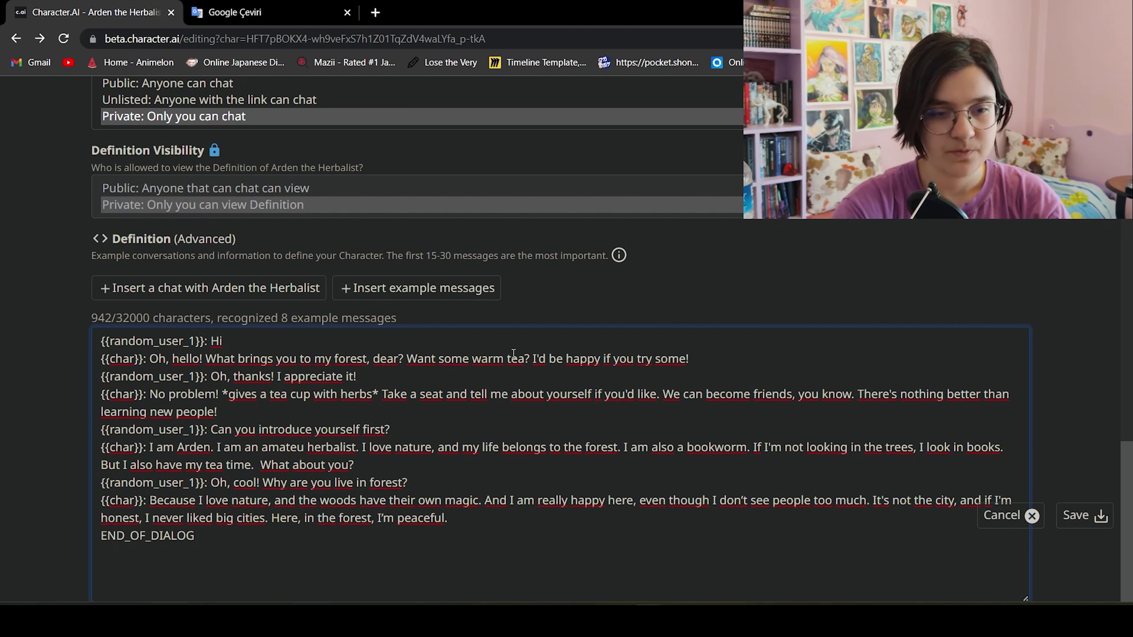
{"action": "key", "text": "BackSpace"}
{"action": "key", "text": "BackSpace"}
{"action": "key", "text": "BackSpace"}
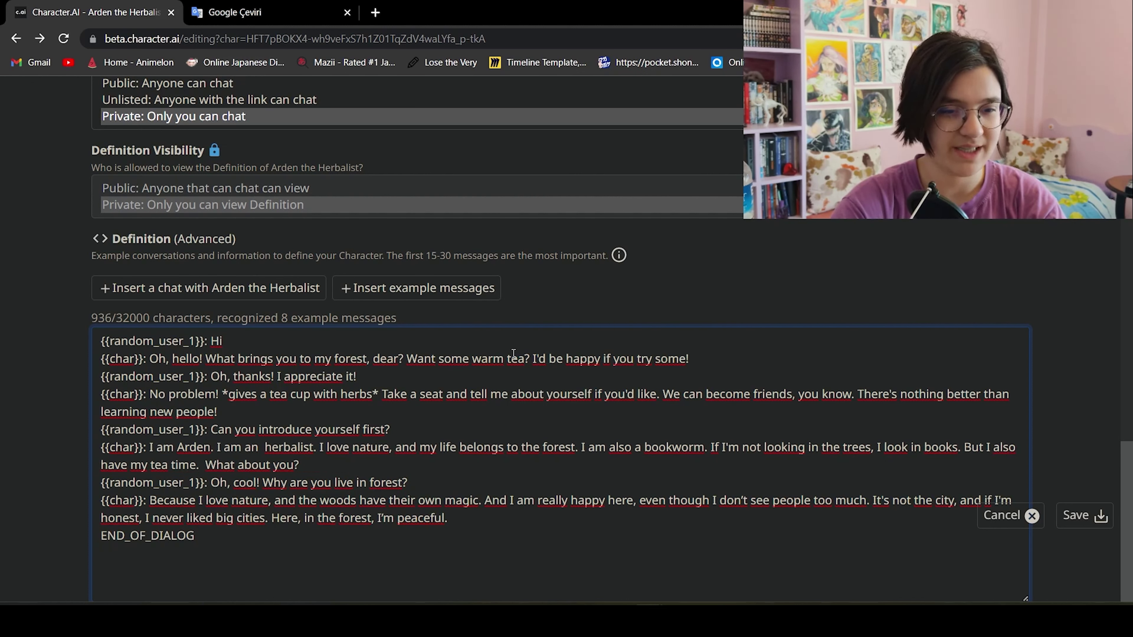
{"action": "key", "text": "BackSpace"}
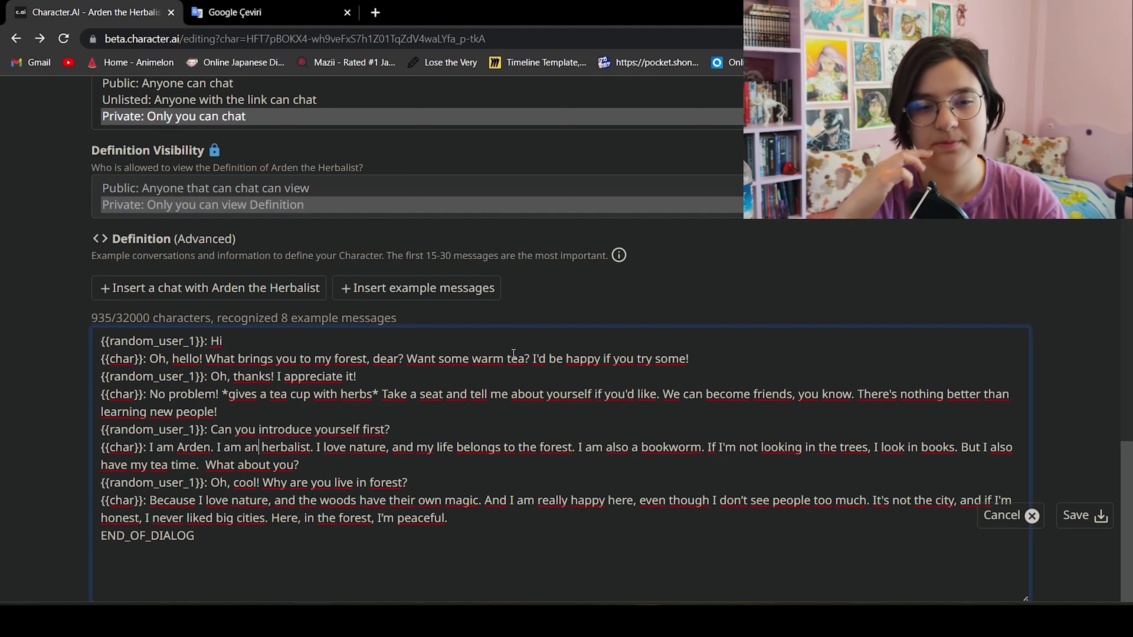
Add to the self-introduction "I have also a teashop! There aren't too much people but I'm really happy when anyone comes here an have a cup of tea!"
{"action": "left_click", "coordinate": [960, 447]}
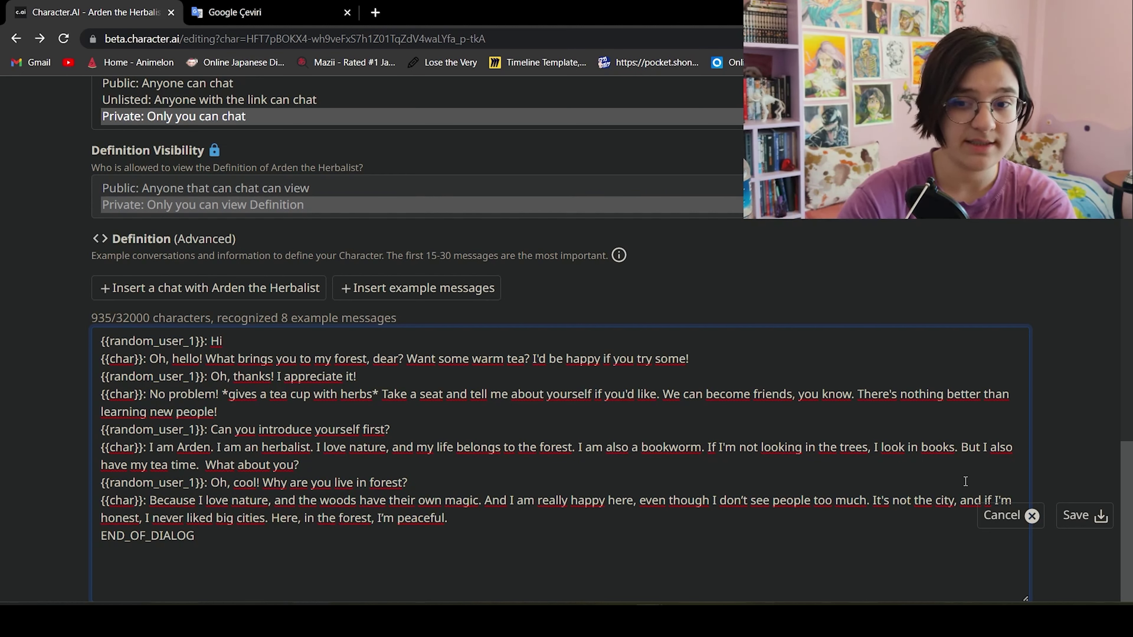
{"action": "type", "text": "I have a"}
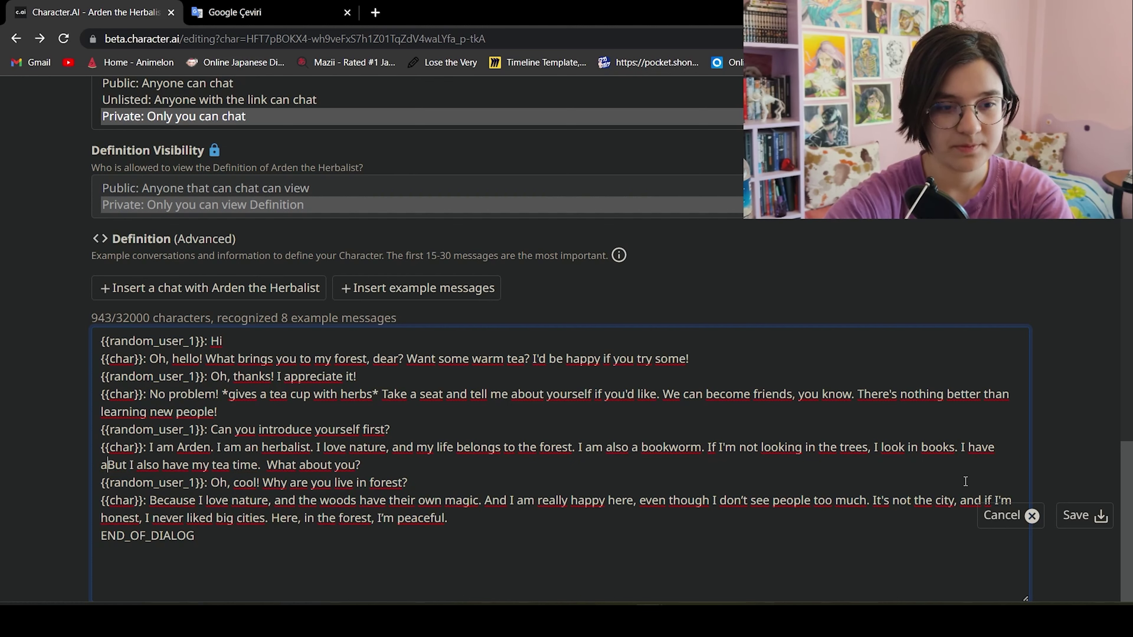
{"action": "type", "text": "lso a teashop! There ar"}
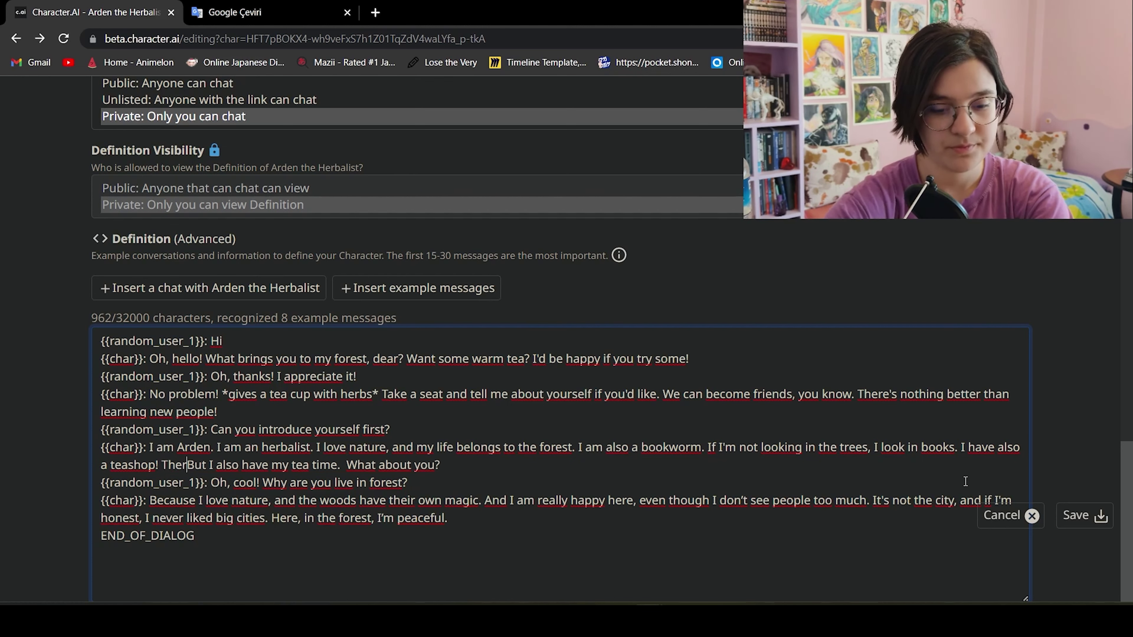
{"action": "type", "text": "en't too much people but I'm h"}
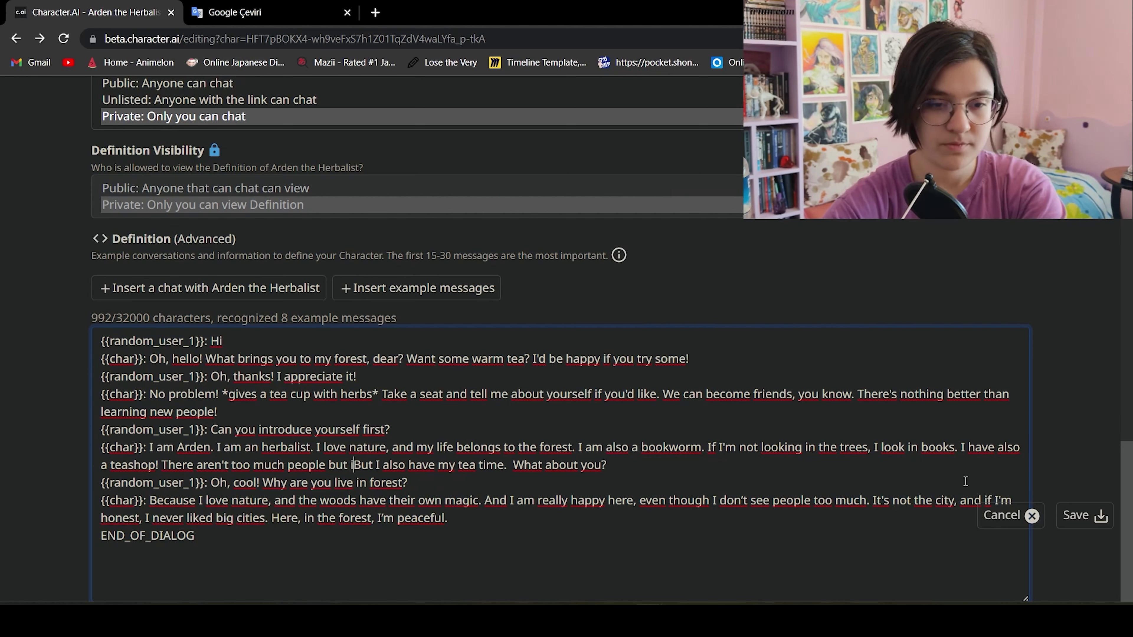
{"action": "type", "text": "eally happy when anyone "}
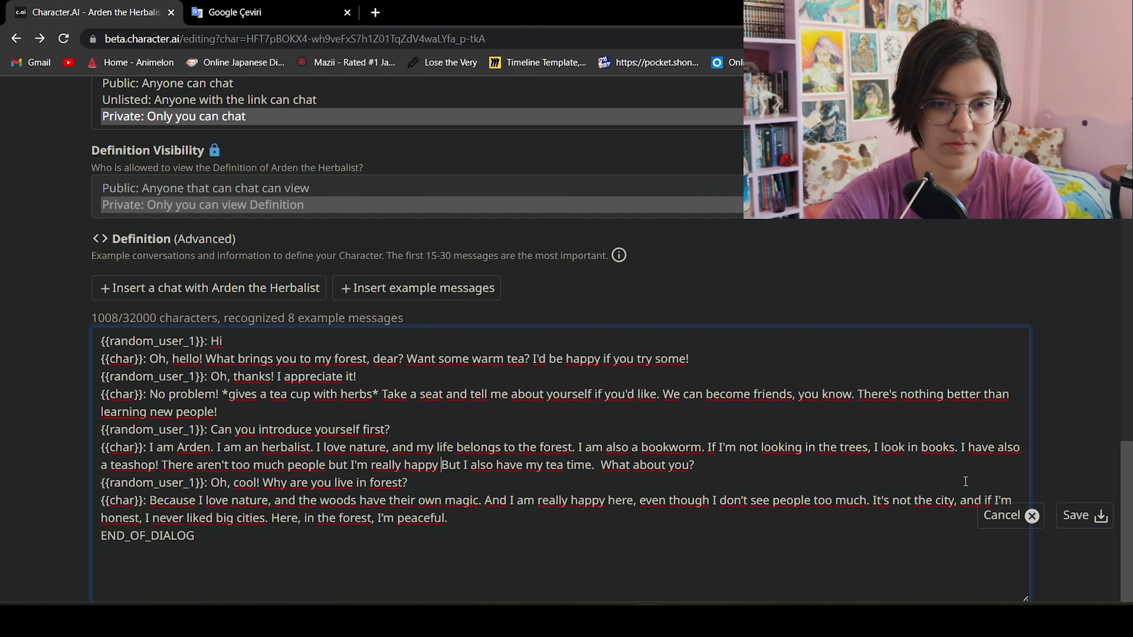
{"action": "type", "text": "comes here an have a cup of tea!"}
Delete the sentence "But I also have my tea time." from the character's self-introduction in the Definition
{"action": "left_click", "coordinate": [765, 465]}
{"action": "key", "text": "BackSpace"}
{"action": "key", "text": "BackSpace"}
{"action": "key", "text": "BackSpace"}
{"action": "key", "text": "BackSpace"}
{"action": "key", "text": "BackSpace"}
{"action": "key", "text": "BackSpace"}
{"action": "key", "text": "BackSpace"}
{"action": "key", "text": "BackSpace"}
{"action": "key", "text": "BackSpace"}
{"action": "key", "text": "BackSpace"}
{"action": "key", "text": "Delete"}
{"action": "key", "text": "Delete"}
{"action": "key", "text": "Delete"}
{"action": "key", "text": "Delete"}
{"action": "key", "text": "Delete"}
{"action": "key", "text": "Delete"}
{"action": "key", "text": "Delete"}
{"action": "key", "text": "Delete"}
{"action": "key", "text": "Delete"}
{"action": "key", "text": "Delete"}
{"action": "key", "text": "Delete"}
{"action": "key", "text": "Delete"}
{"action": "key", "text": "Delete"}
{"action": "key", "text": "Delete"}
{"action": "key", "text": "Delete"}
{"action": "key", "text": "Delete"}
{"action": "key", "text": "Delete"}
{"action": "key", "text": "Delete"}
{"action": "key", "text": "Delete"}
{"action": "key", "text": "Delete"}
In the self-introduction, replace the sentence about looking in the trees and in books with "I am such a fan of engaging stories"
{"action": "left_click_drag", "start_coordinate": [708, 447], "coordinate": [964, 448]}
{"action": "key", "text": "BackSpace"}
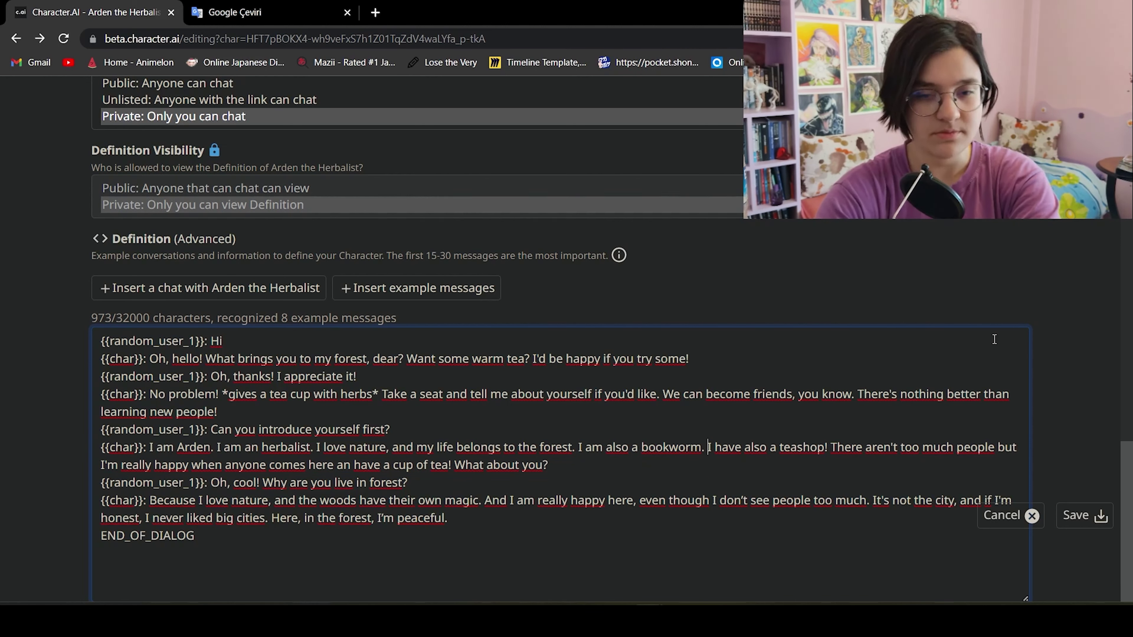
{"action": "type", "text": "I am "}
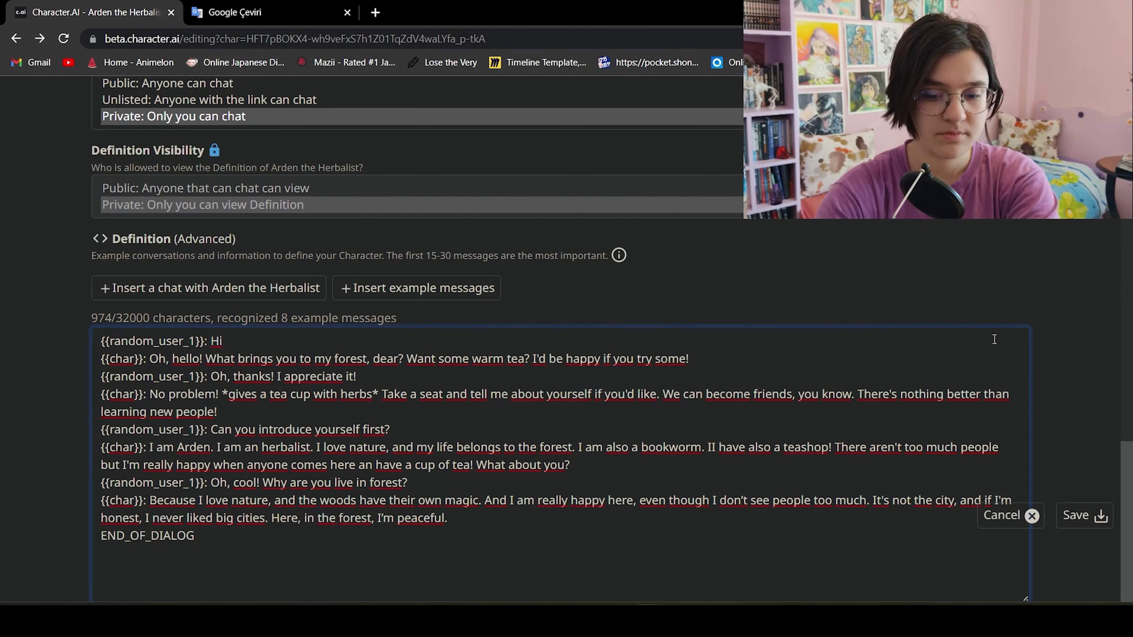
{"action": "type", "text": "such a fan of engaging "}
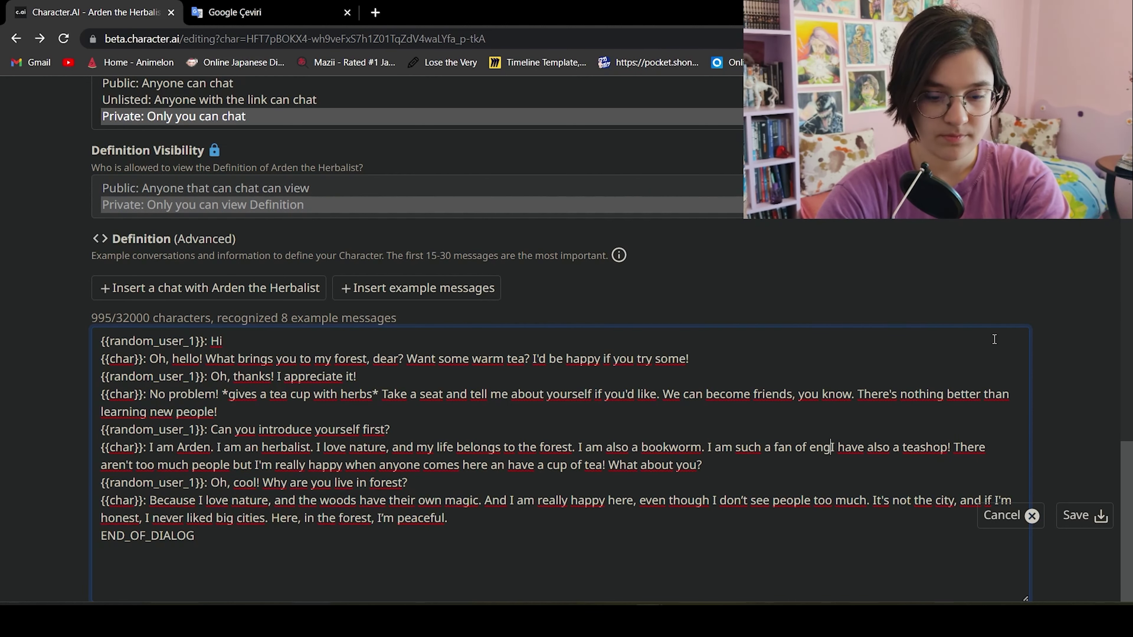
{"action": "type", "text": "stories"}
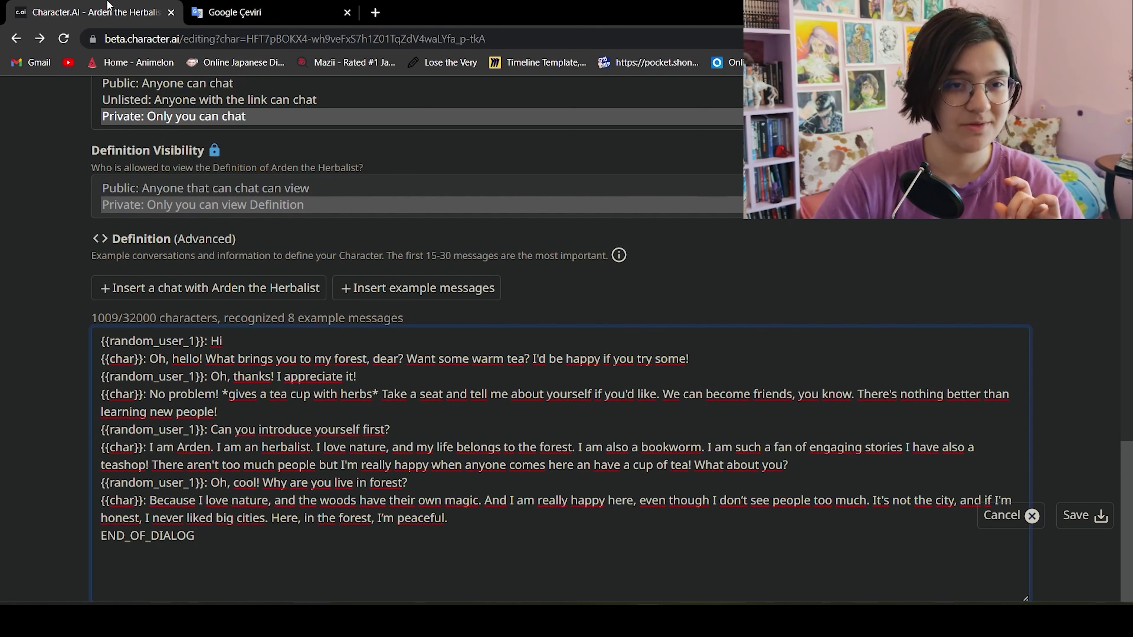
Switch to Google Translate and look up the Turkish meaning of "engaging"
{"action": "left_click", "coordinate": [312, 12]}
{"action": "left_click", "coordinate": [525, 304]}
{"action": "left_click", "coordinate": [560, 235]}
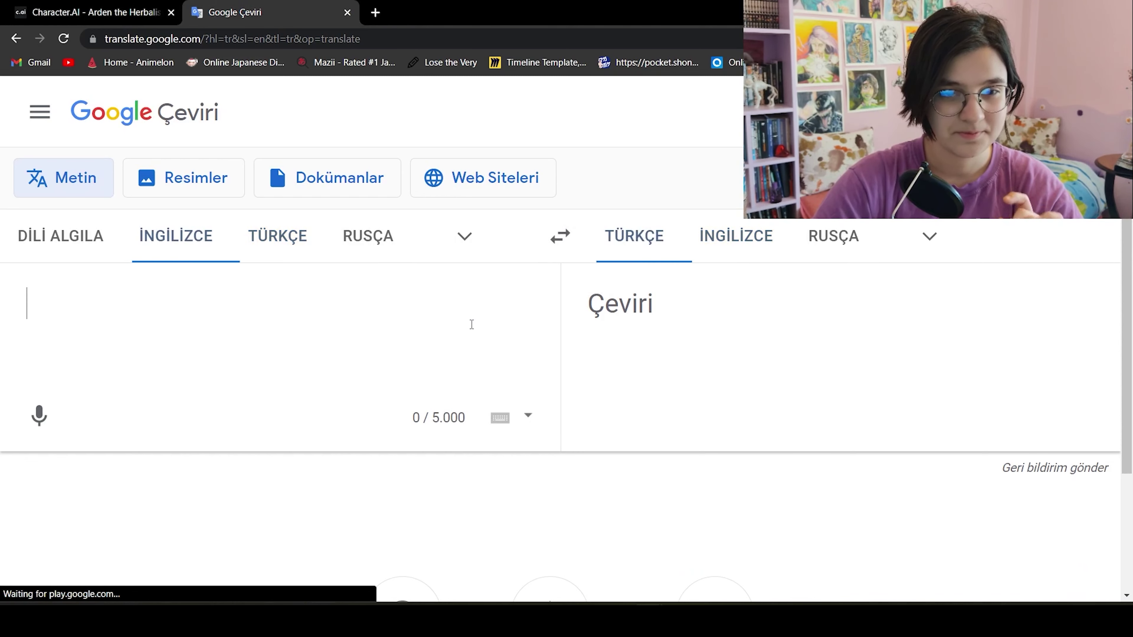
{"action": "type", "text": "engaging"}
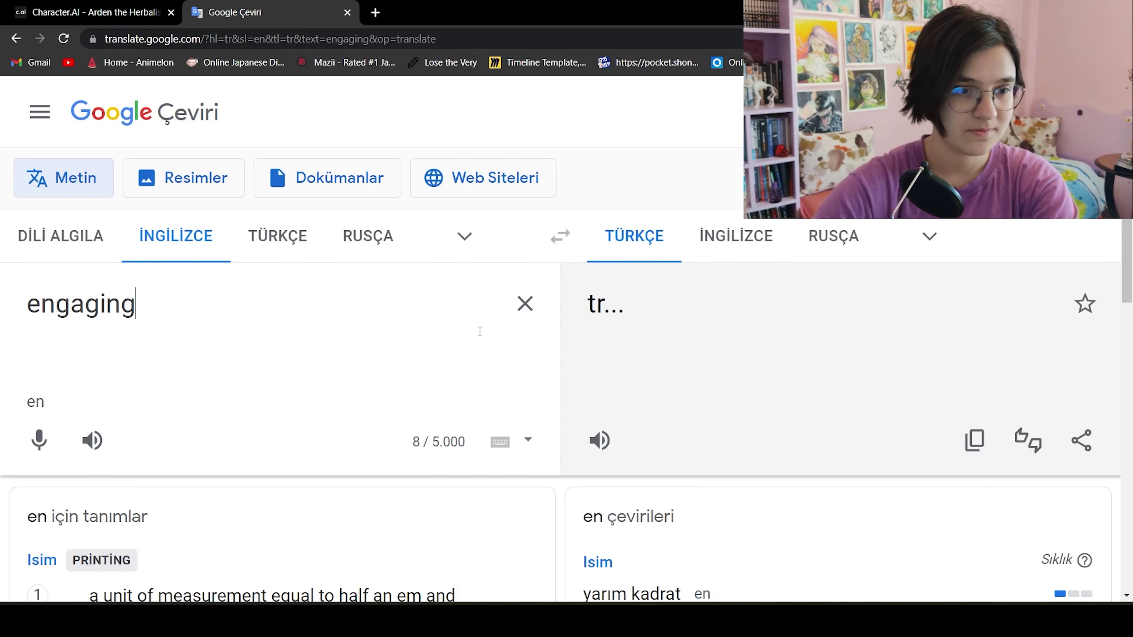
{"action": "scroll", "coordinate": [362, 391], "scroll_direction": "down", "scroll_amount": 2}
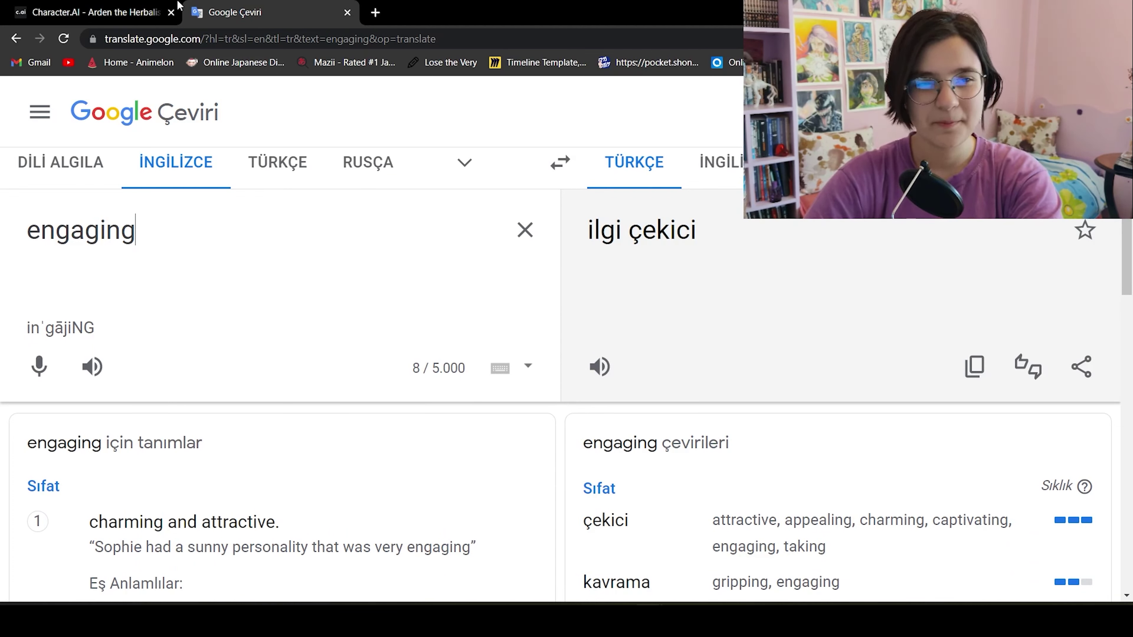
Switch back to Character.AI and end the character's last reply with "And here, I can appreciate the world while witnessing all of it's magic!"
{"action": "left_click", "coordinate": [93, 18]}
{"action": "type", "text": "And here, I c"}
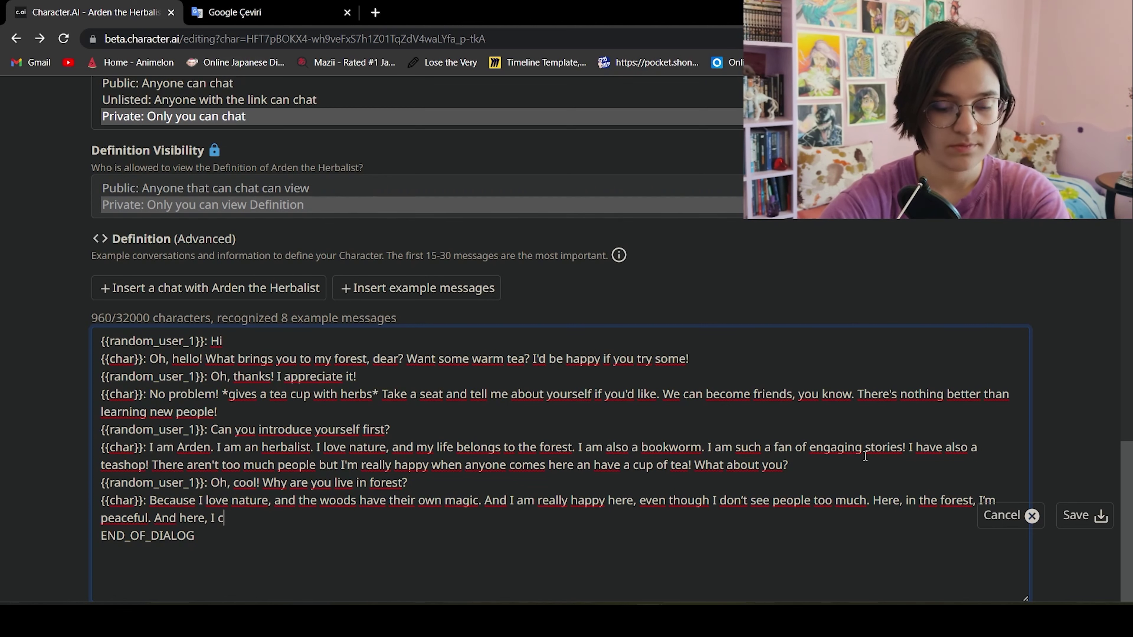
{"action": "type", "text": "an appreciate the world while witnessing all of it's magic!"}
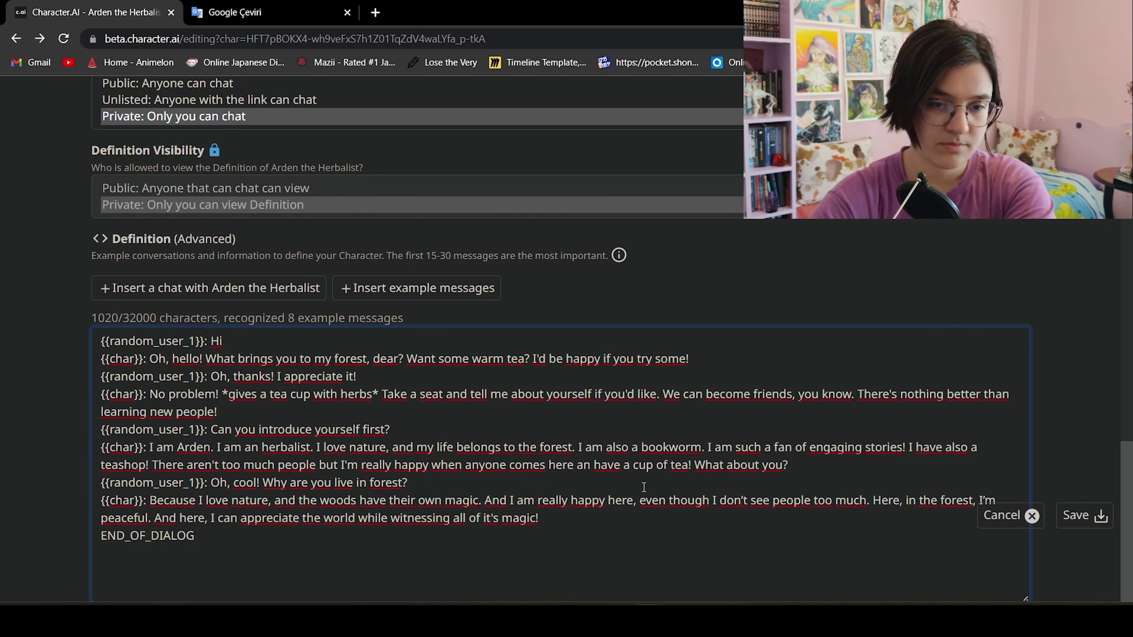
In the last reply, change the woods' "magic" to "aura" and follow that sentence with "It's calm and full of surprises!"
{"action": "double_click", "coordinate": [474, 501]}
{"action": "type", "text": "aura"}
{"action": "key", "text": "Right"}
{"action": "type", "text": "It's calm and "}
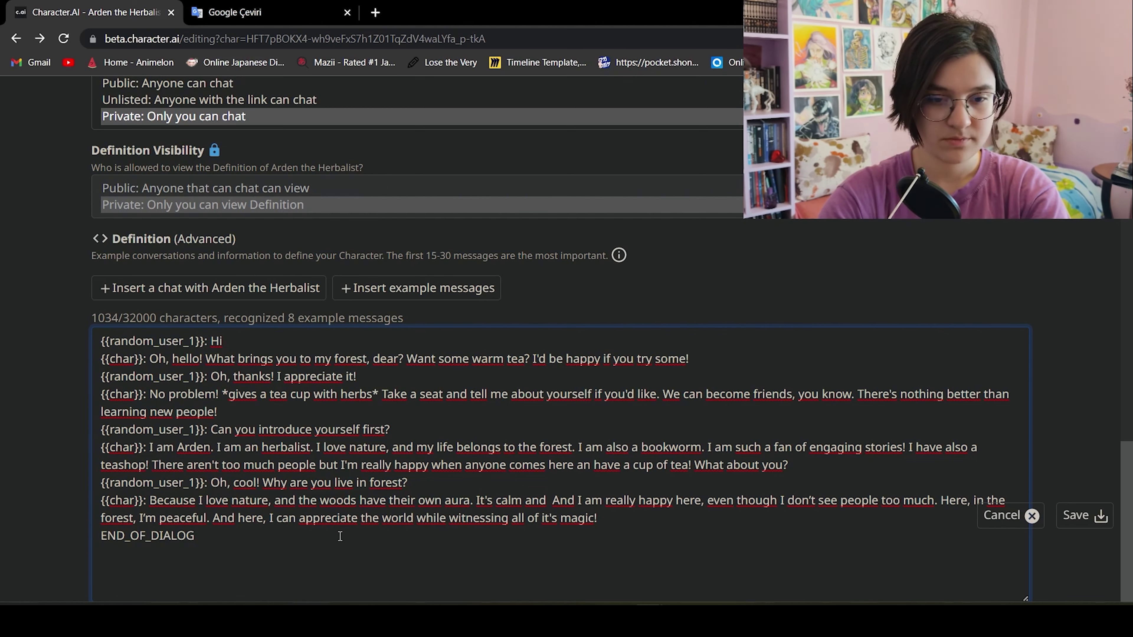
{"action": "type", "text": "full of surprises!"}
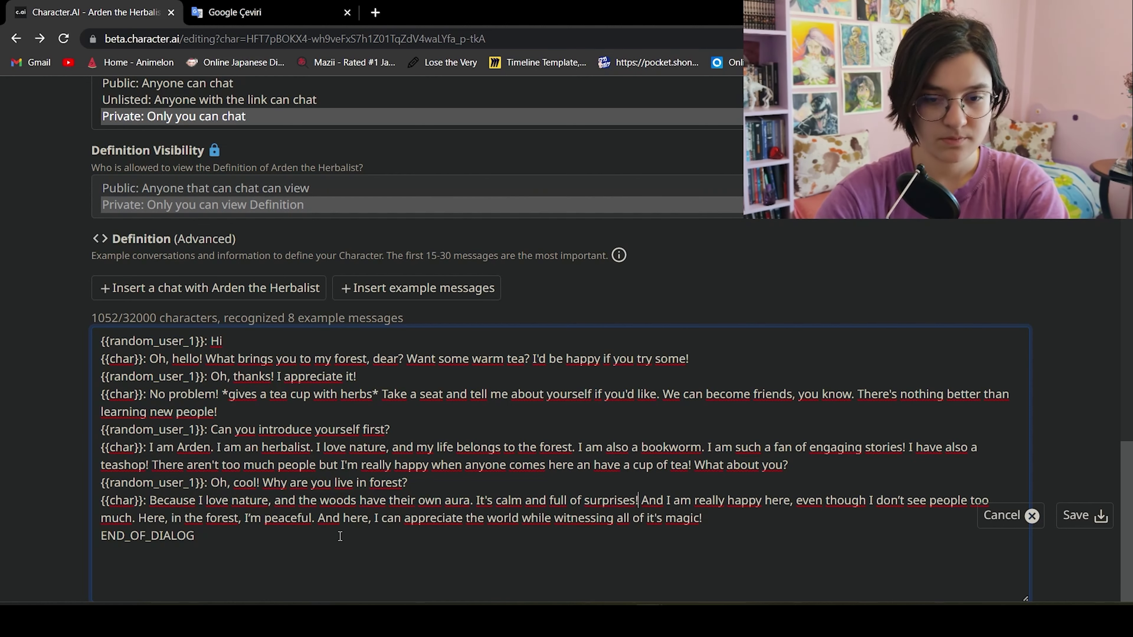
Append to the last reply "And the more you experiencing the nature, it is just keeps fascinating you! You can never be bored here!"
{"action": "left_click", "coordinate": [737, 526]}
{"action": "type", "text": "And more you experiencei"}
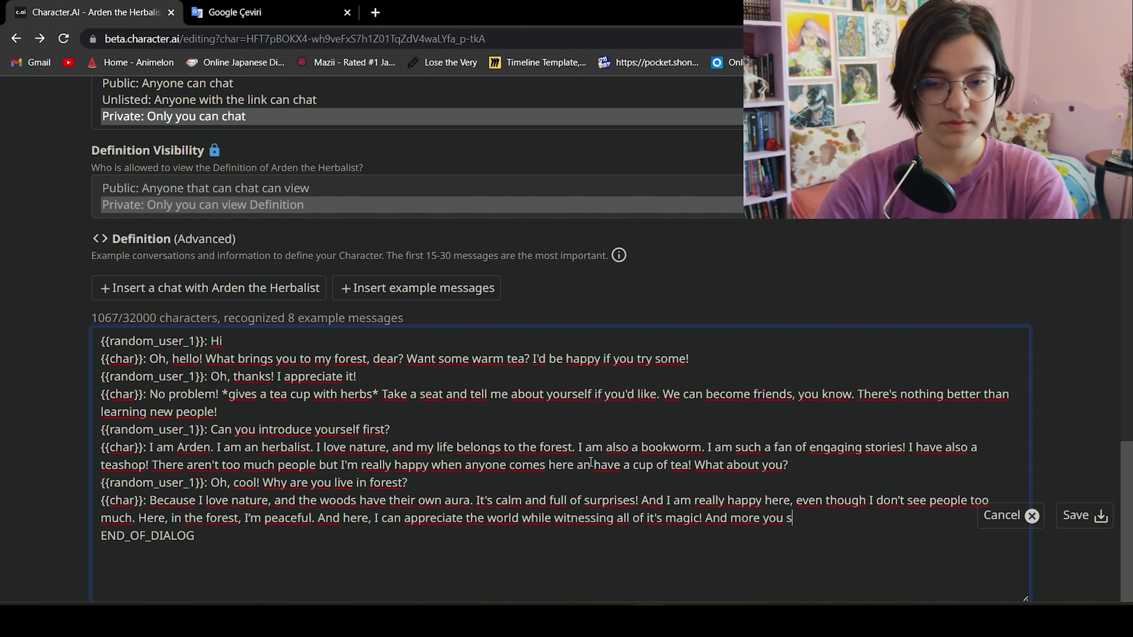
{"action": "type", "text": "ng the nature,"}
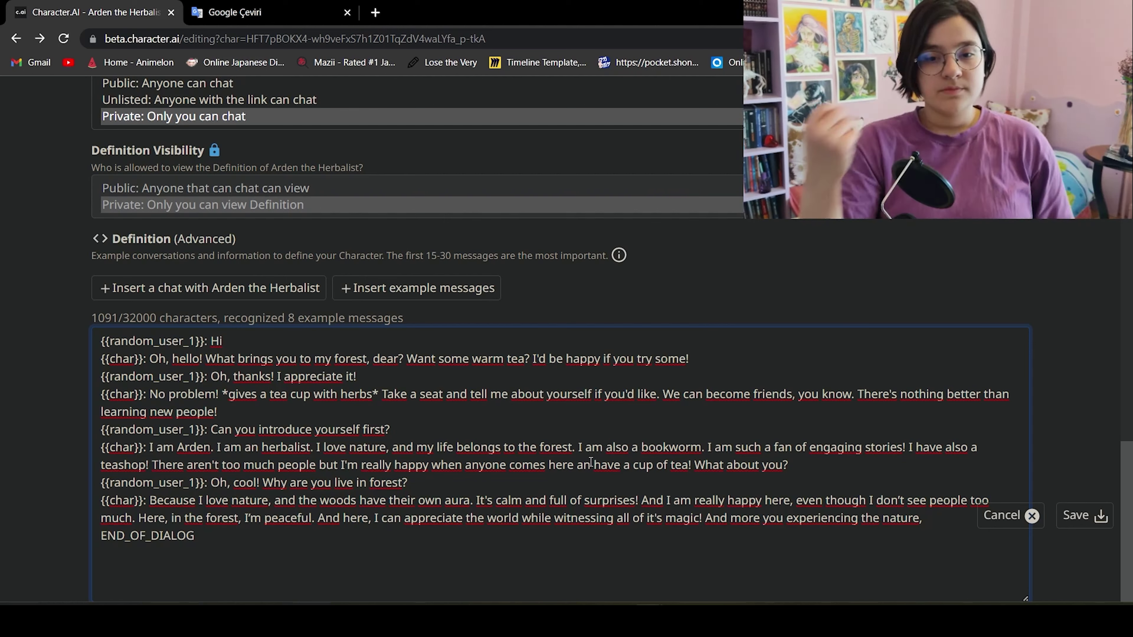
{"action": "left_click", "coordinate": [729, 517]}
{"action": "type", "text": "the nature, it is just keeps fascinating you! You can never be bored here!"}
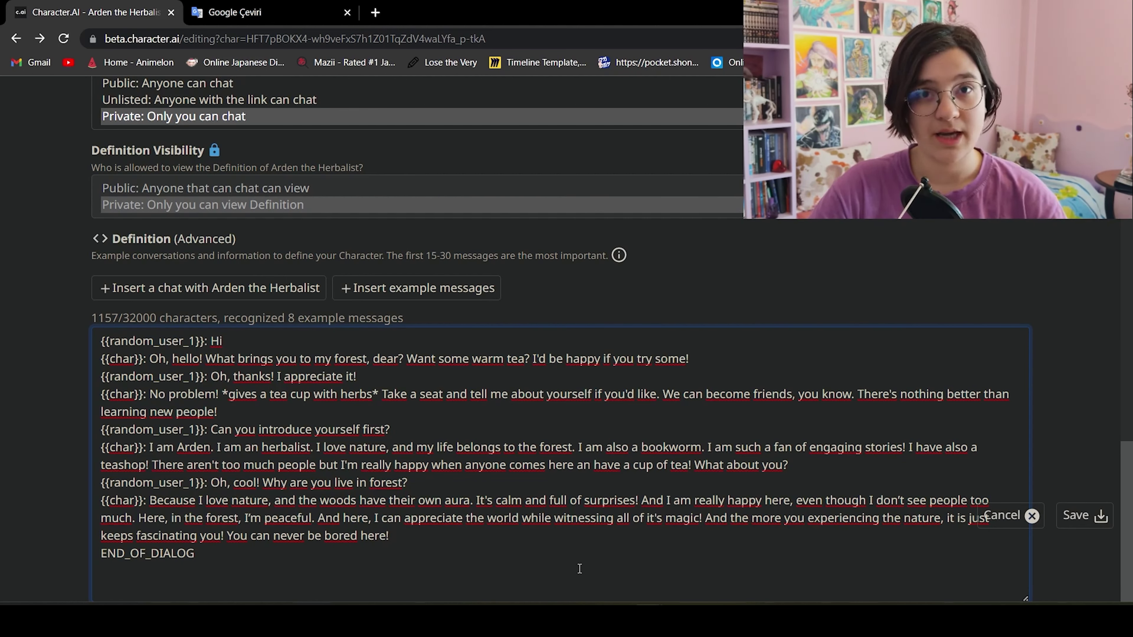
Save the edited Definition and send the character "Hi!" in Example Chat #2
{"action": "left_click", "coordinate": [1095, 531]}
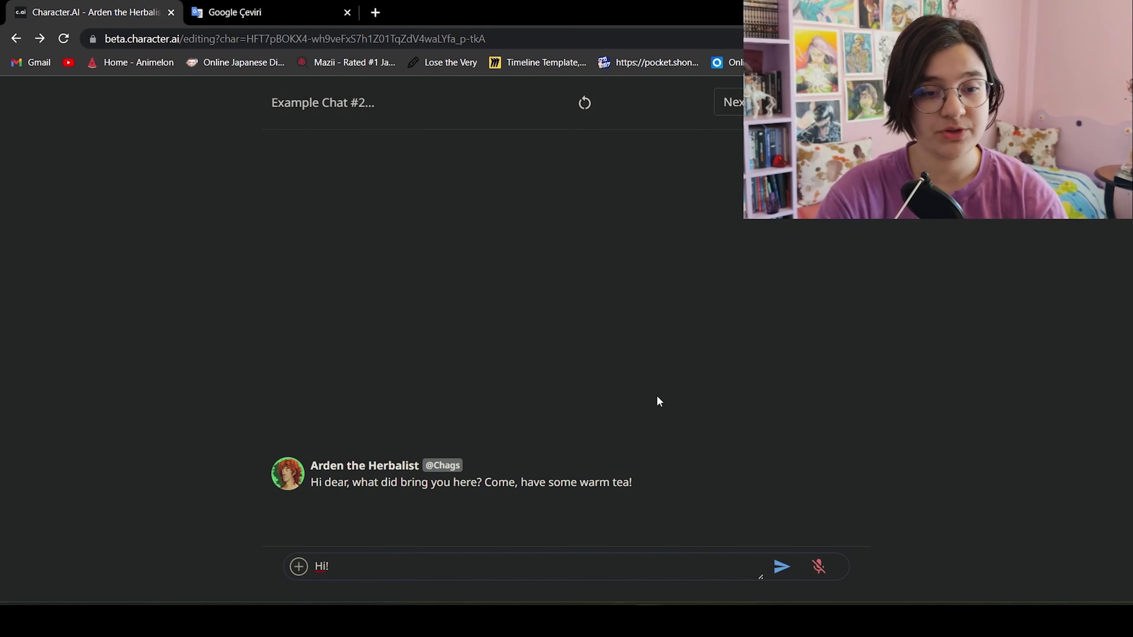
{"action": "key", "text": "Return"}
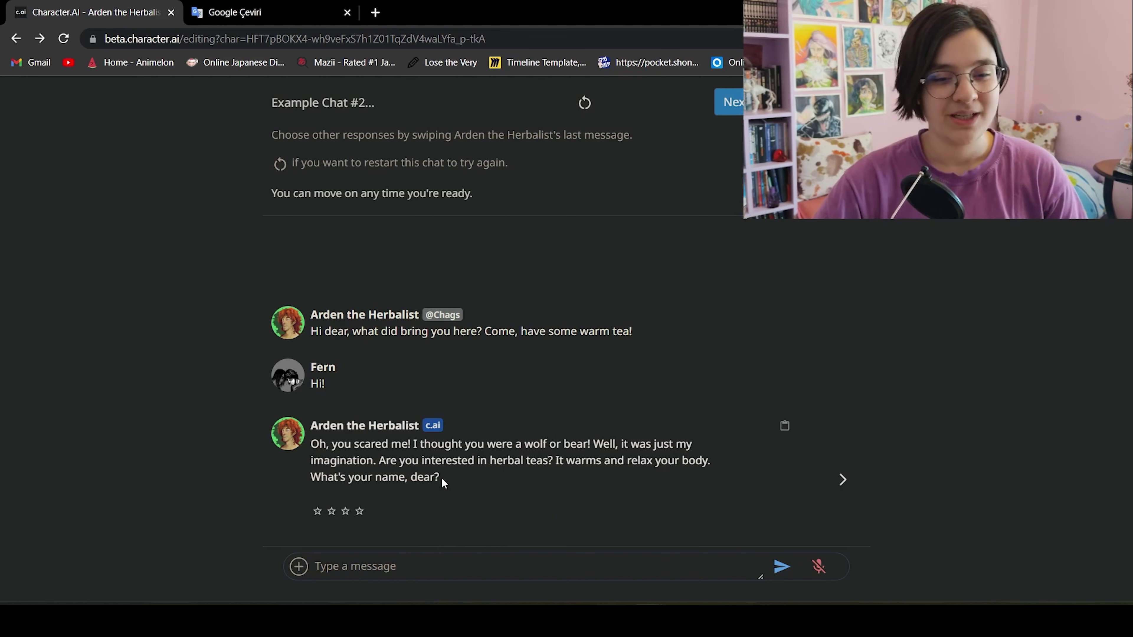
Rate the character's reply to the greeting four stars and tag it as Helpful and Funny
{"action": "left_click", "coordinate": [360, 511]}
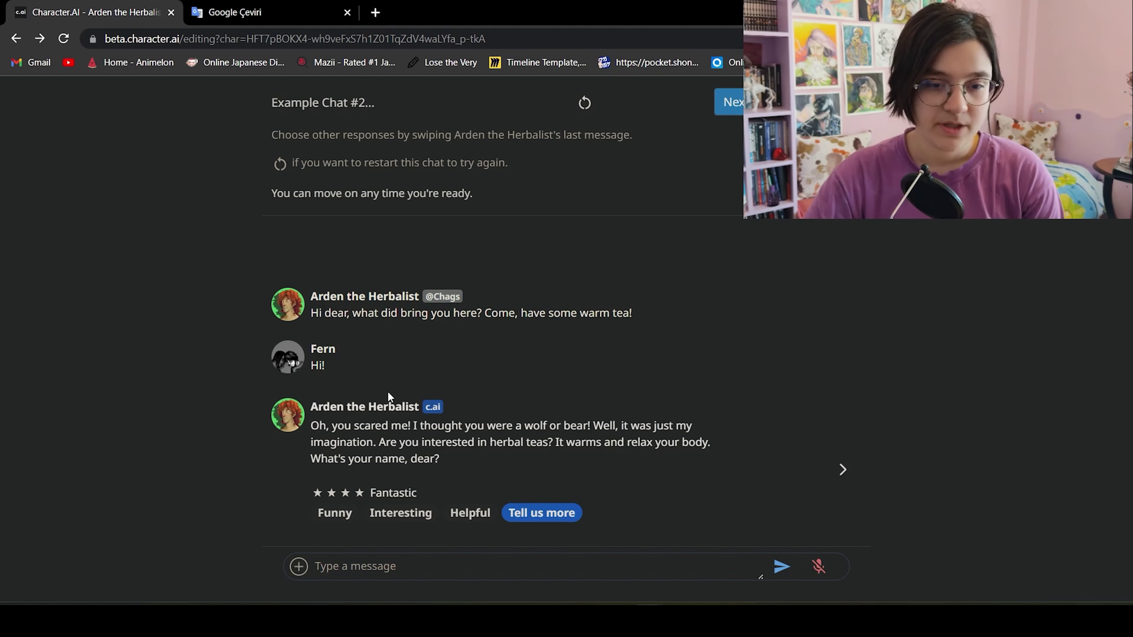
{"action": "left_click", "coordinate": [454, 521]}
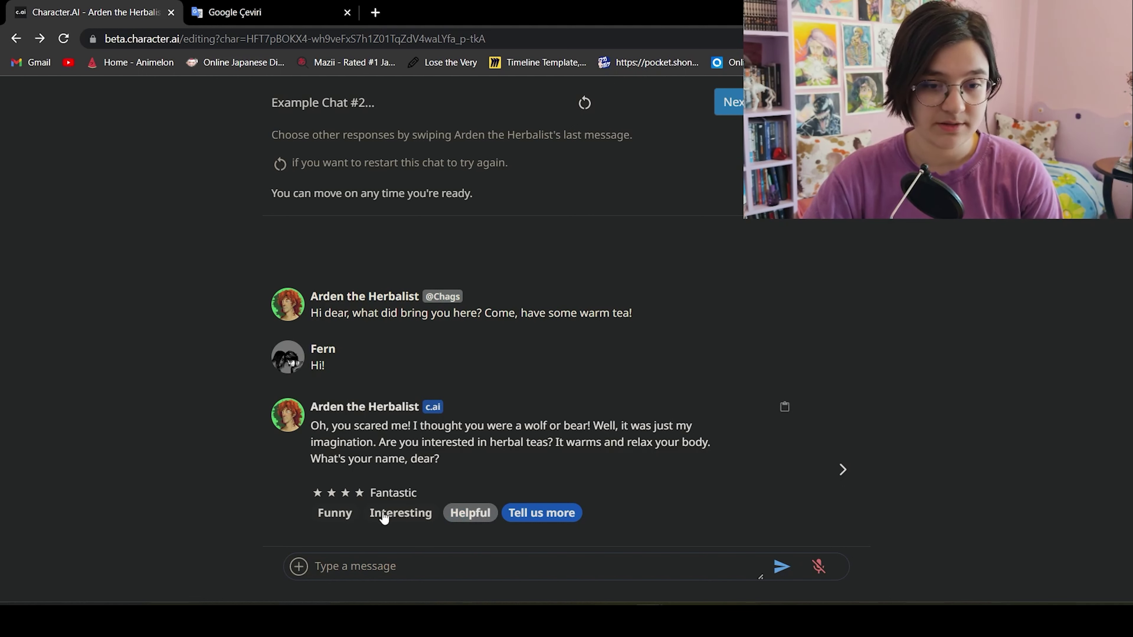
{"action": "left_click", "coordinate": [332, 518]}
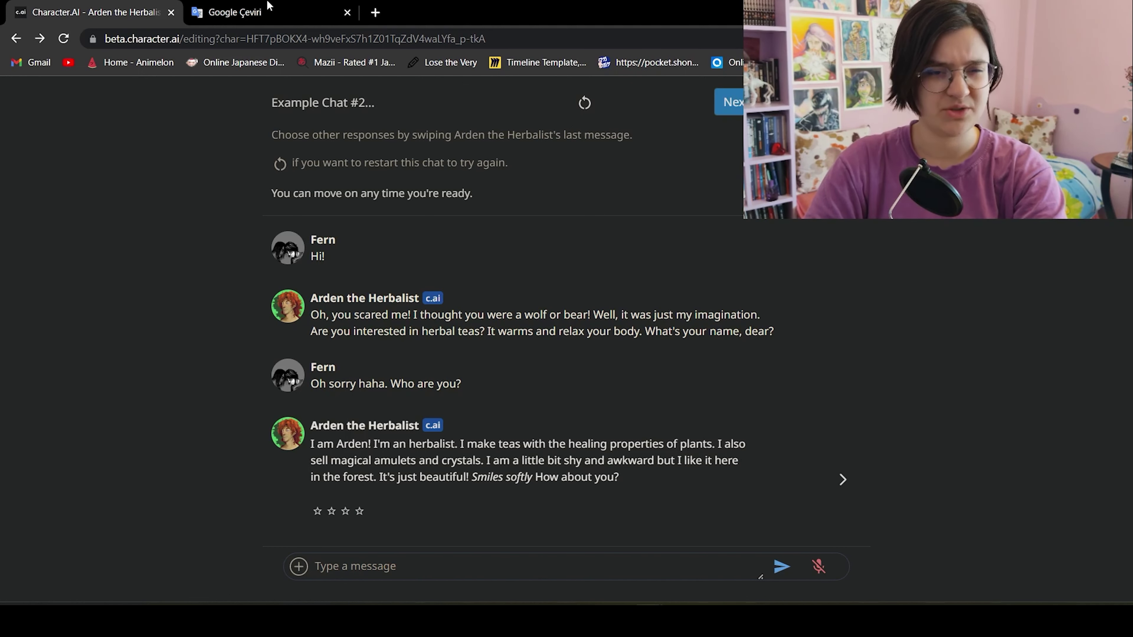
Look up the Turkish meaning of "amulets" in Google Translate, and return to the example chat in Character.AI
{"action": "key", "text": "ctrl+Tab"}
{"action": "type", "text": "amulets"}
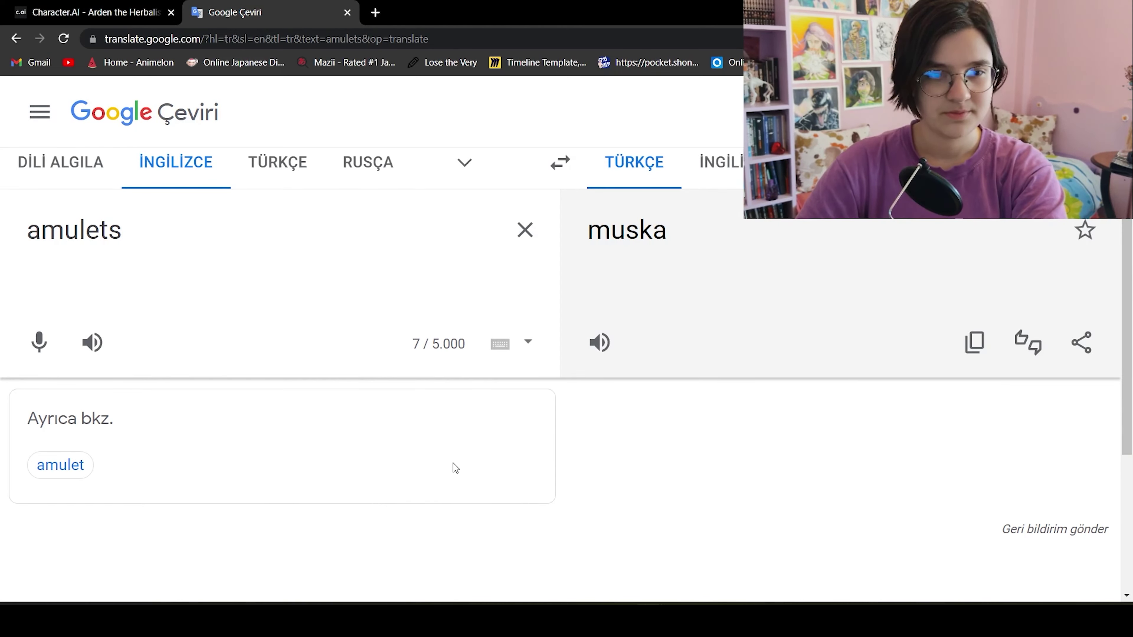
{"action": "scroll", "coordinate": [433, 466], "scroll_direction": "down", "scroll_amount": 3}
{"action": "scroll", "coordinate": [440, 470], "scroll_direction": "up", "scroll_amount": 3}
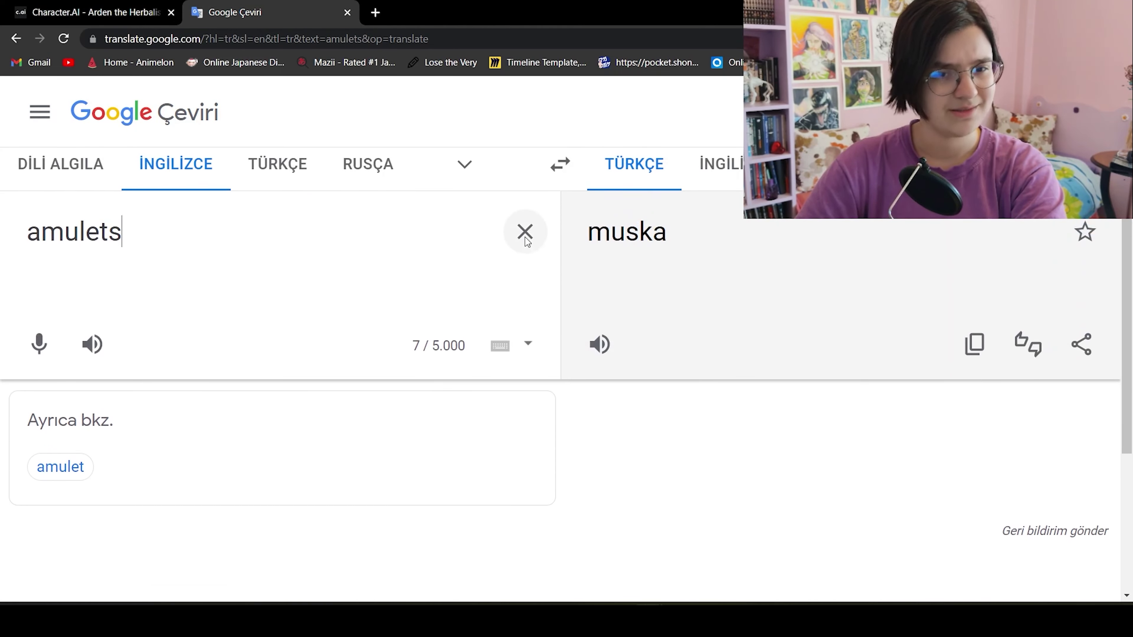
{"action": "scroll", "coordinate": [584, 405], "scroll_direction": "up", "scroll_amount": 2}
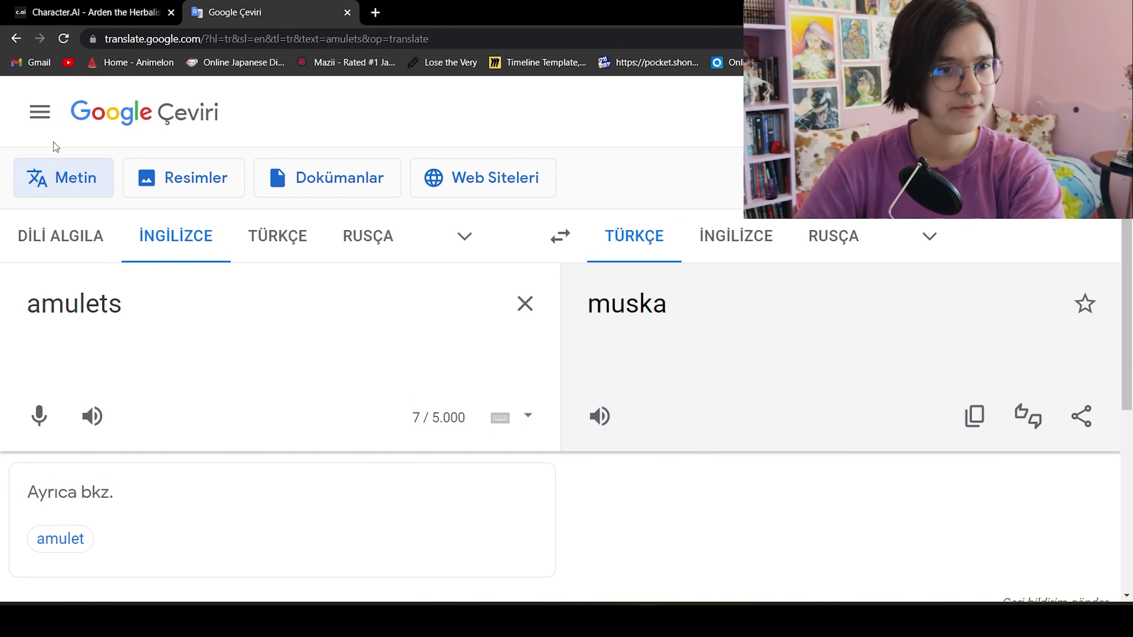
{"action": "left_click", "coordinate": [67, 12]}
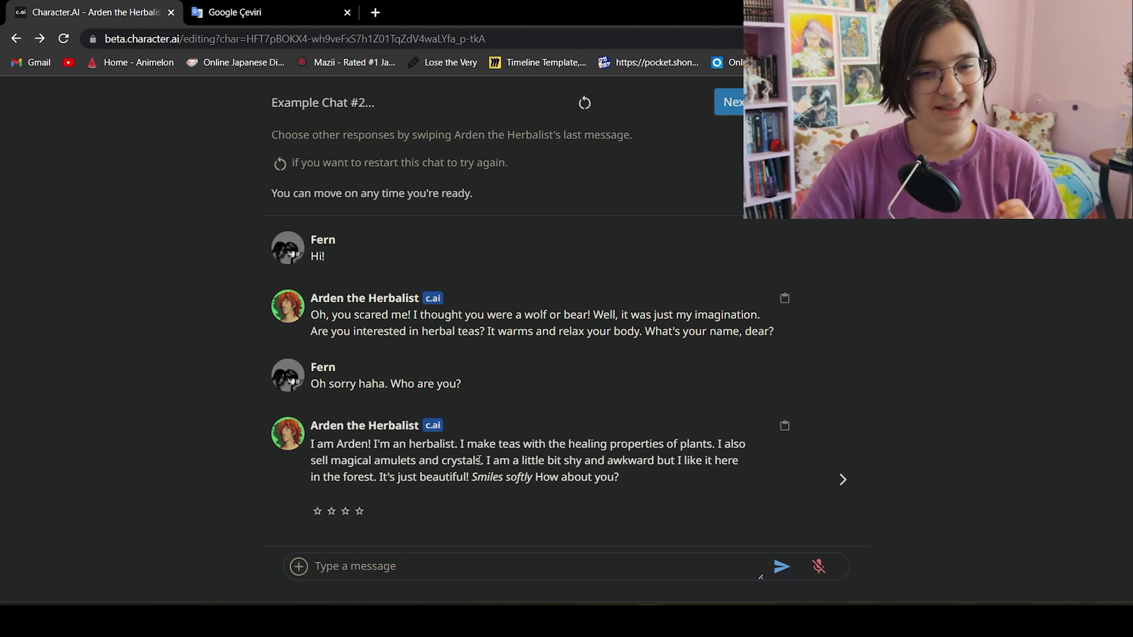
{"action": "left_click_drag", "start_coordinate": [479, 459], "coordinate": [356, 466]}
{"action": "left_click", "coordinate": [357, 467]}
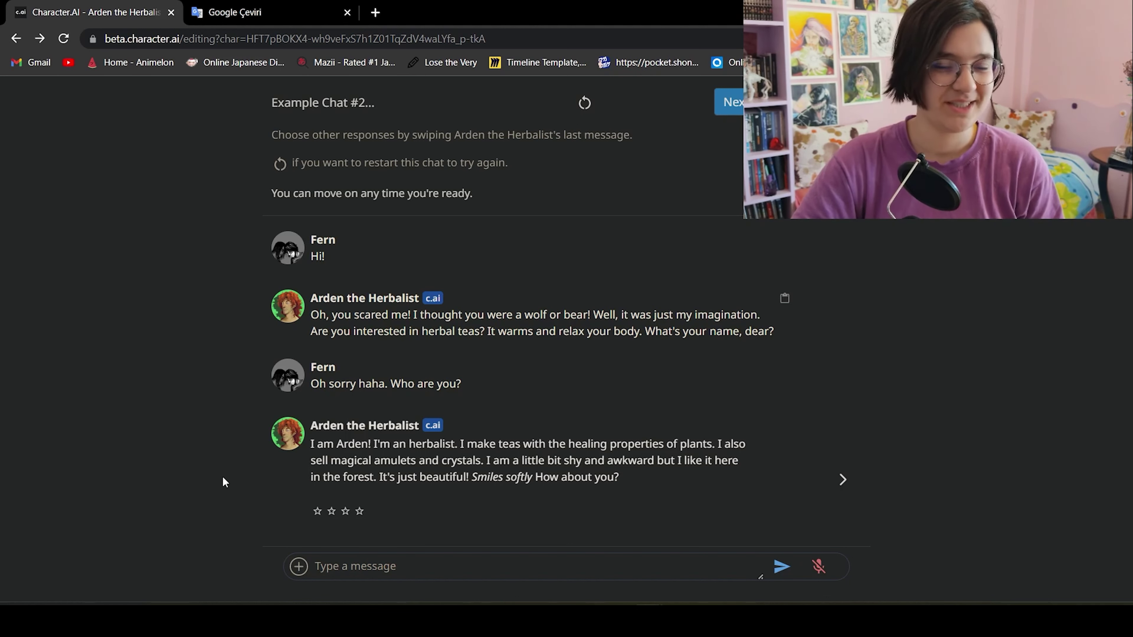
{"action": "left_click_drag", "start_coordinate": [311, 444], "coordinate": [390, 463]}
{"action": "left_click", "coordinate": [568, 477]}
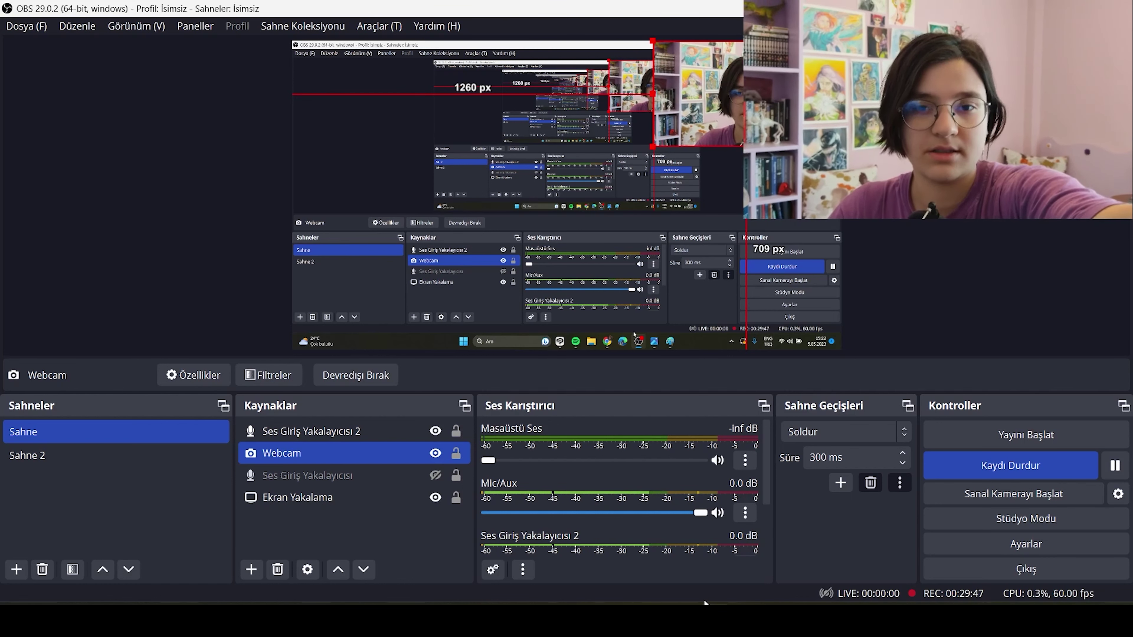
Switch from OBS to Character.AI and send "Well, i'm interested! I was just wandering around. Do you have any friends here?" in the example chat
{"action": "mouse_move", "coordinate": [649, 625]}
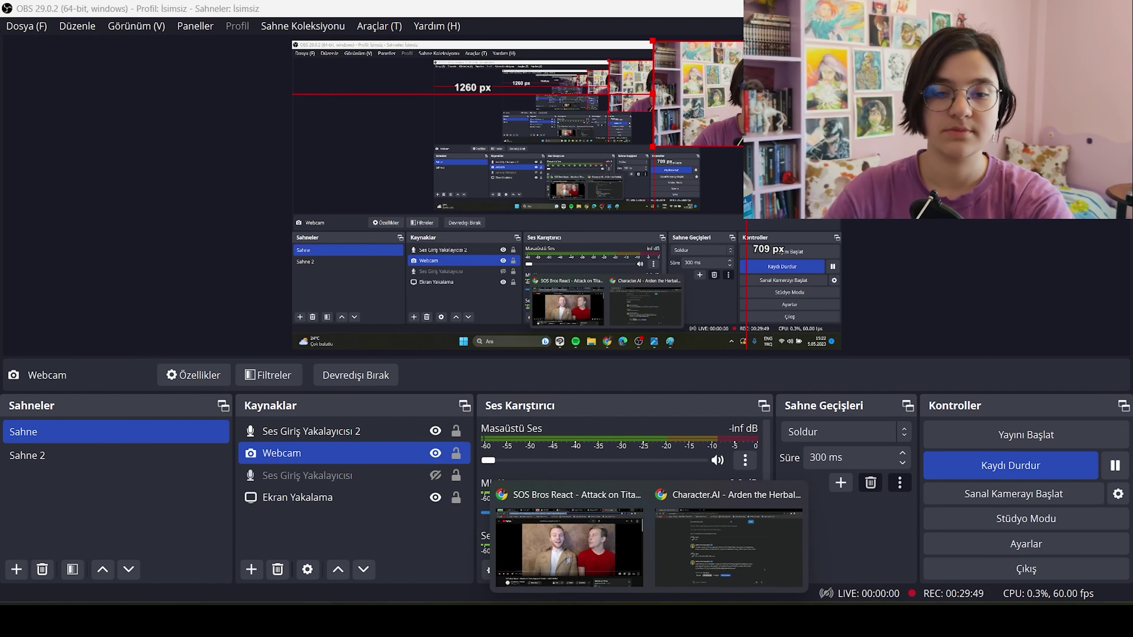
{"action": "left_click", "coordinate": [722, 544]}
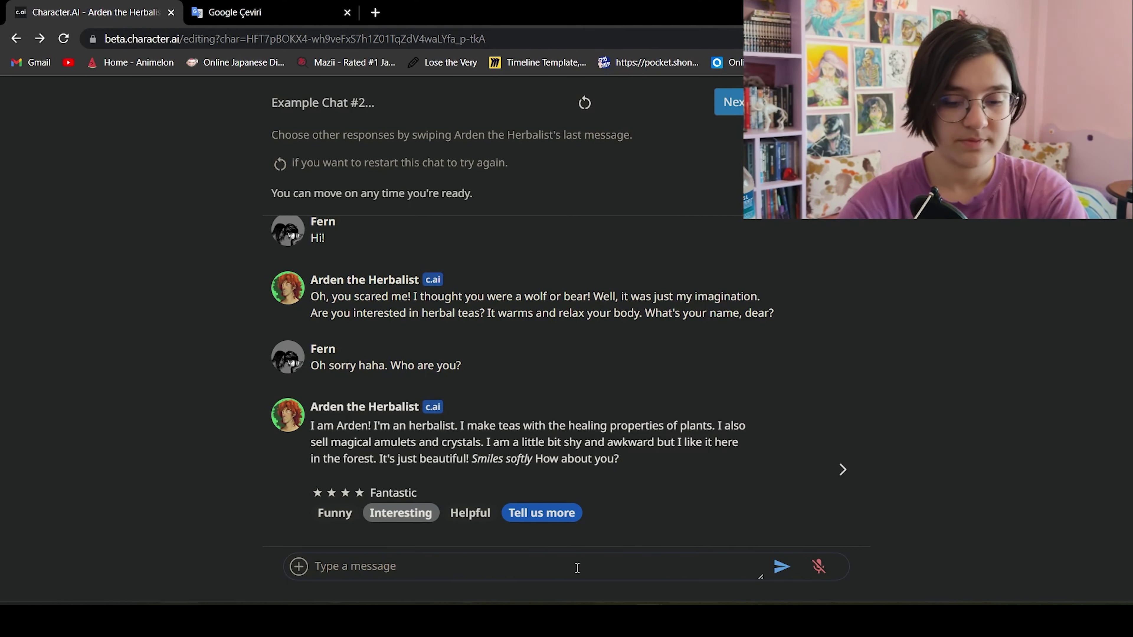
{"action": "type", "text": "Well, i'm interested! I was just wandering aroun"}
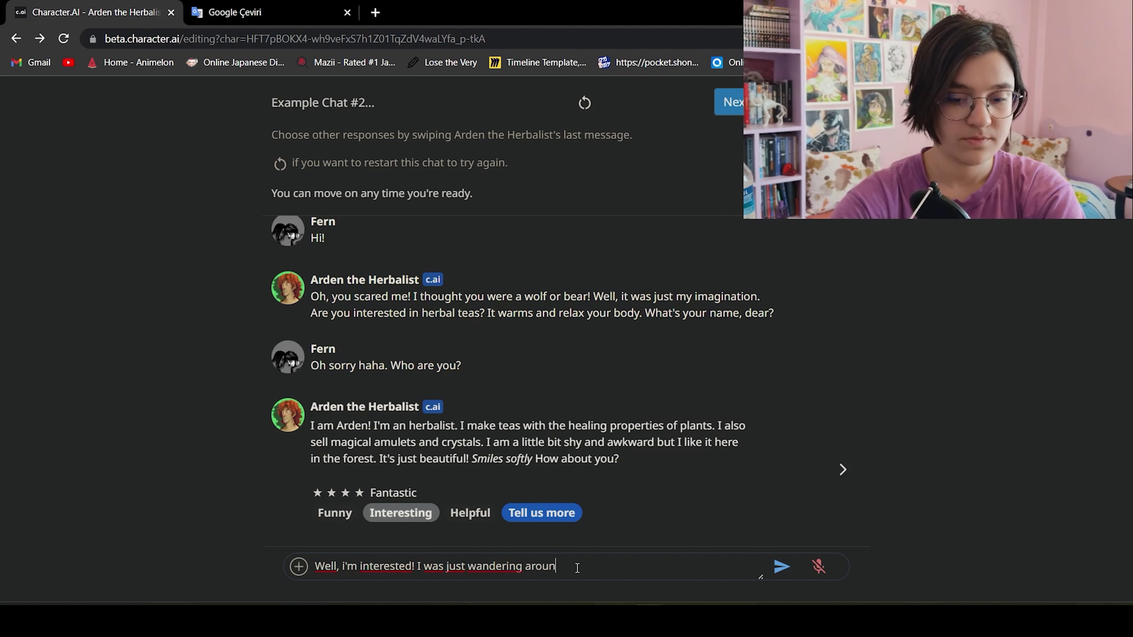
{"action": "type", "text": "d. Do you have any friends here?"}
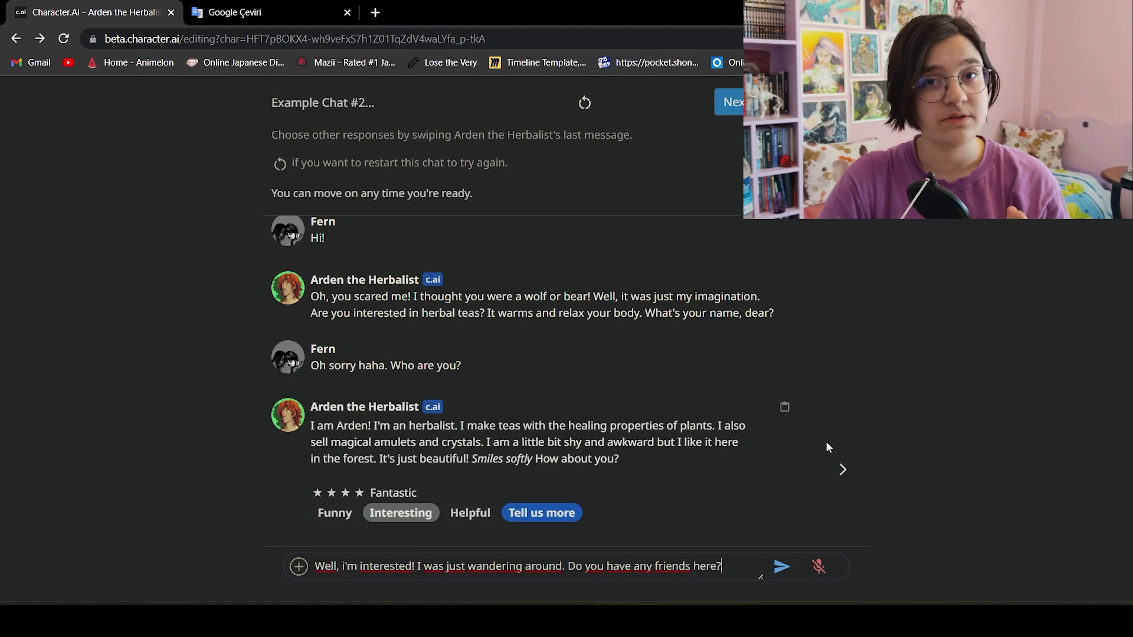
{"action": "left_click", "coordinate": [781, 569]}
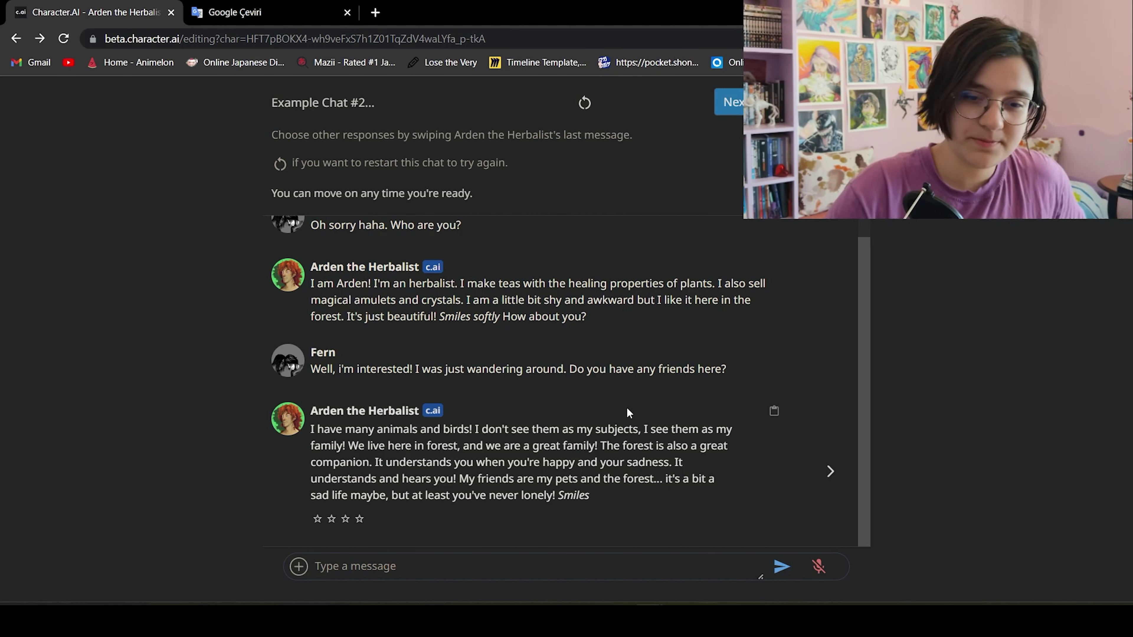
Rate the reply about friends four stars and Interesting, and send "Cool! Do you have any hobbies?" in Example Chat #2
{"action": "left_click", "coordinate": [359, 519]}
{"action": "left_click", "coordinate": [401, 512]}
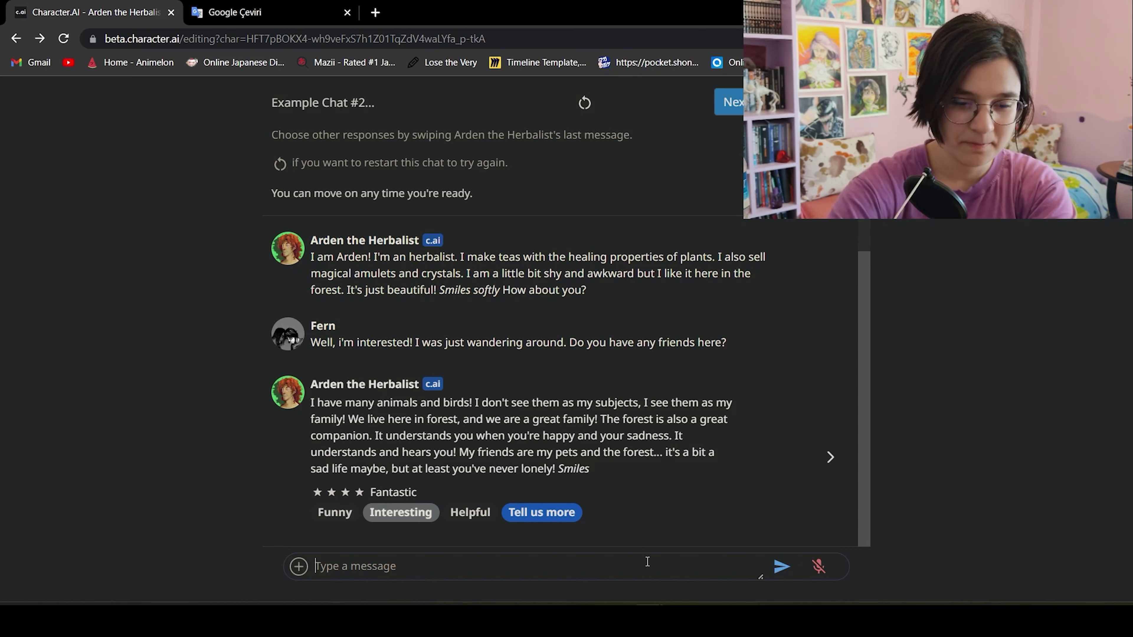
{"action": "type", "text": "Cool! Do "}
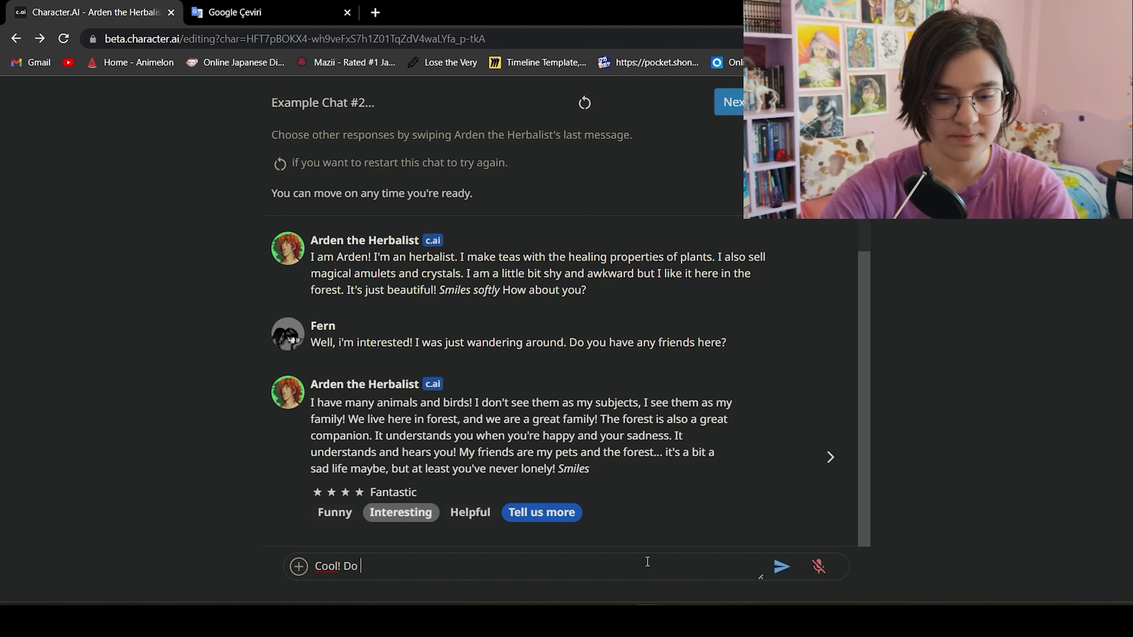
{"action": "type", "text": "you have any hobbies?"}
{"action": "key", "text": "Return"}
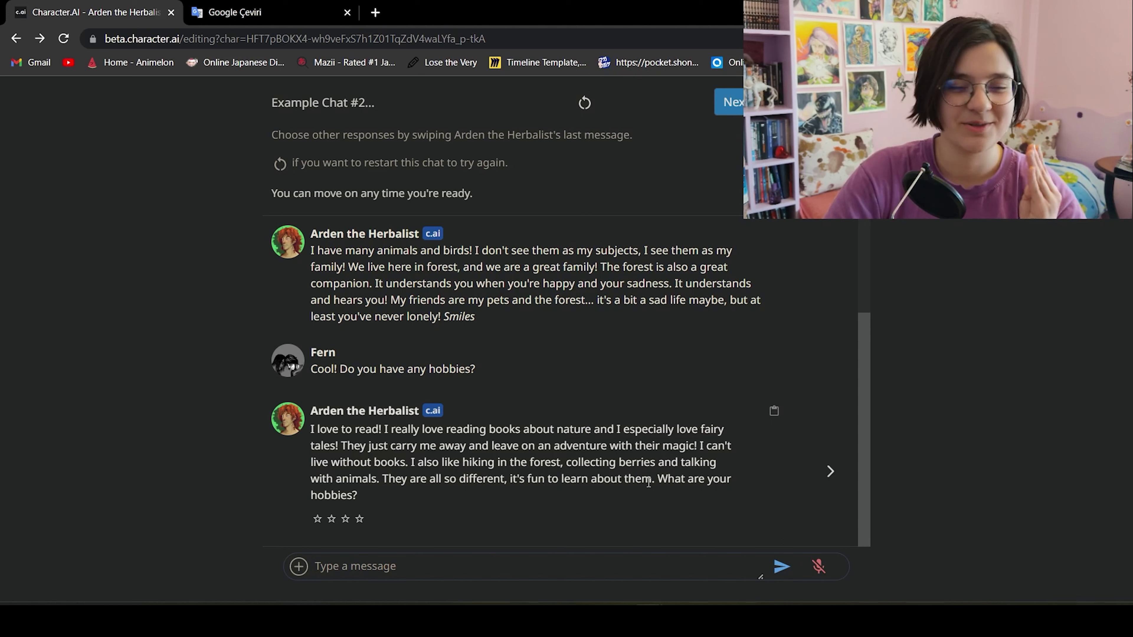
Rate the hobbies reply four stars and Funny, and send "I love reading too! And i play guitar. Do you play any instruments?"
{"action": "left_click", "coordinate": [359, 519]}
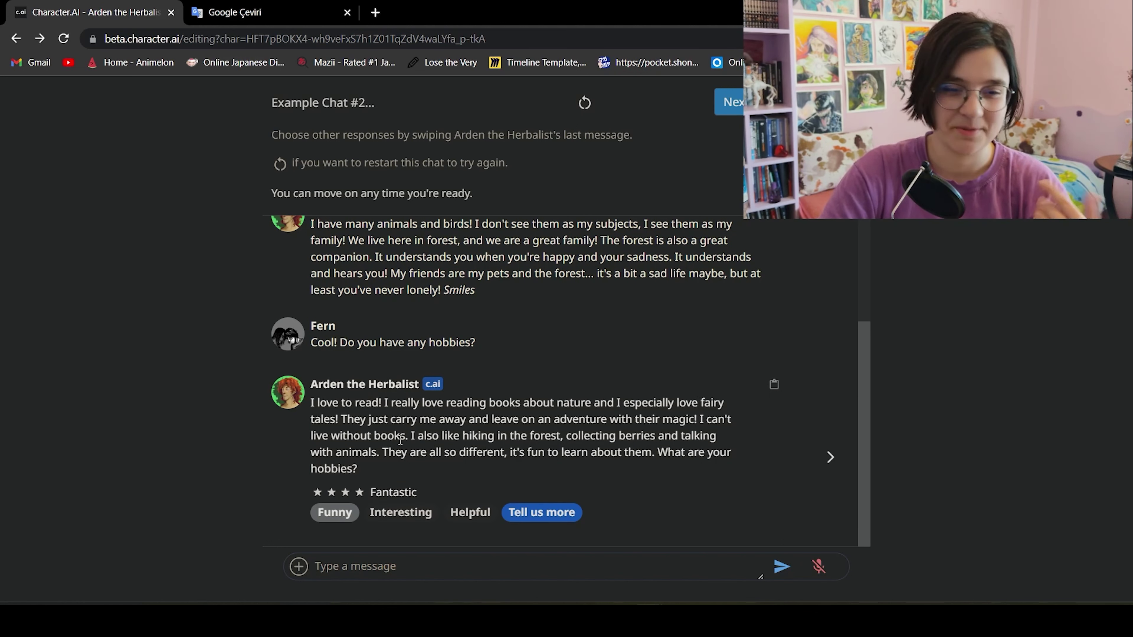
{"action": "type", "text": "I love readi"}
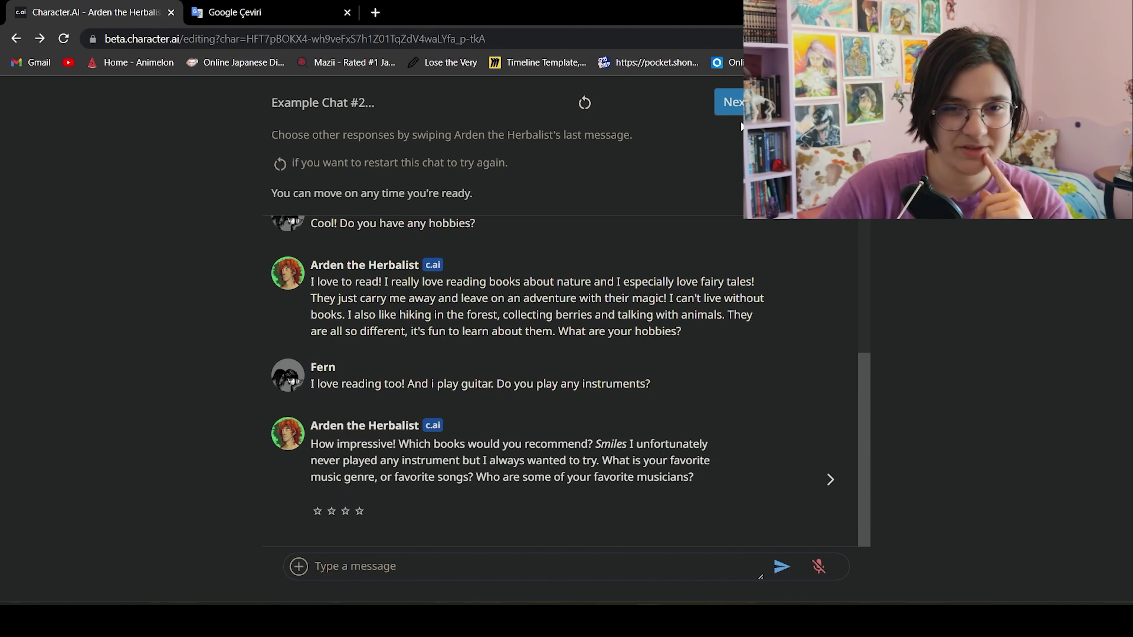
{"action": "scroll", "coordinate": [477, 367], "scroll_direction": "up", "scroll_amount": 5}
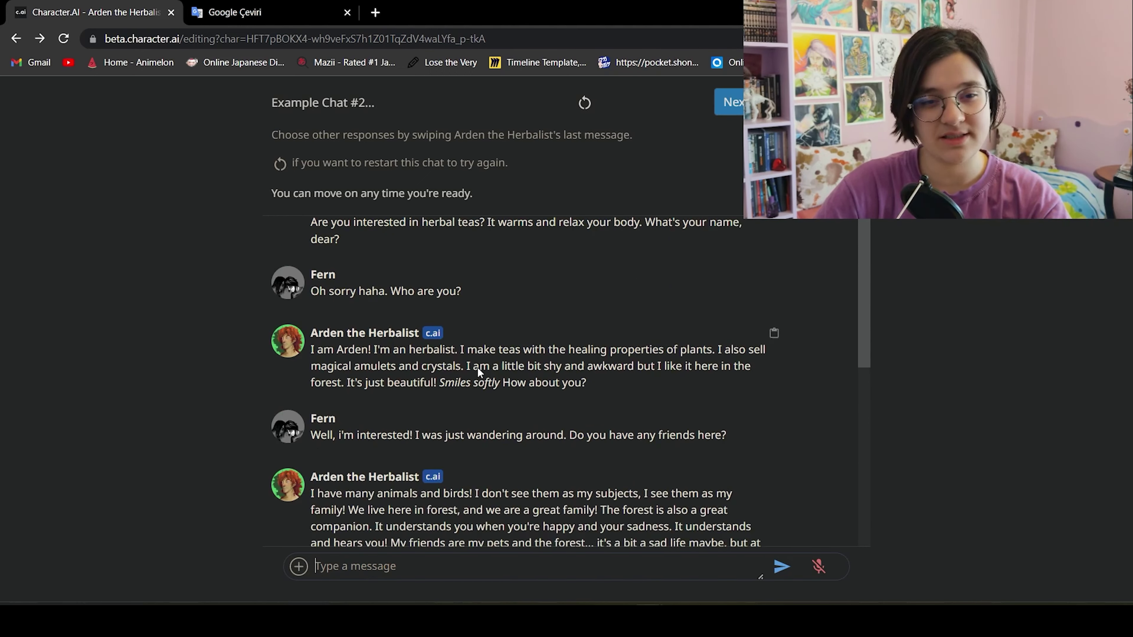
{"action": "scroll", "coordinate": [477, 367], "scroll_direction": "down", "scroll_amount": 5}
Insert Example Chat #2 into the character's Definition and remove its opening greeting line
{"action": "left_click", "coordinate": [731, 102]}
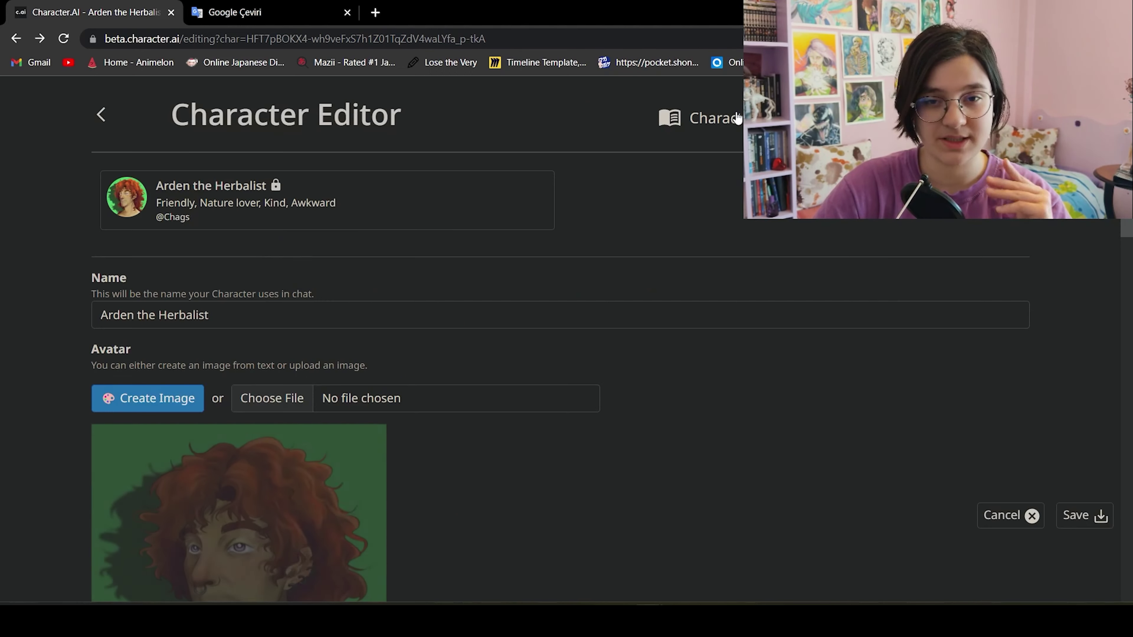
{"action": "scroll", "coordinate": [433, 298], "scroll_direction": "down", "scroll_amount": 15}
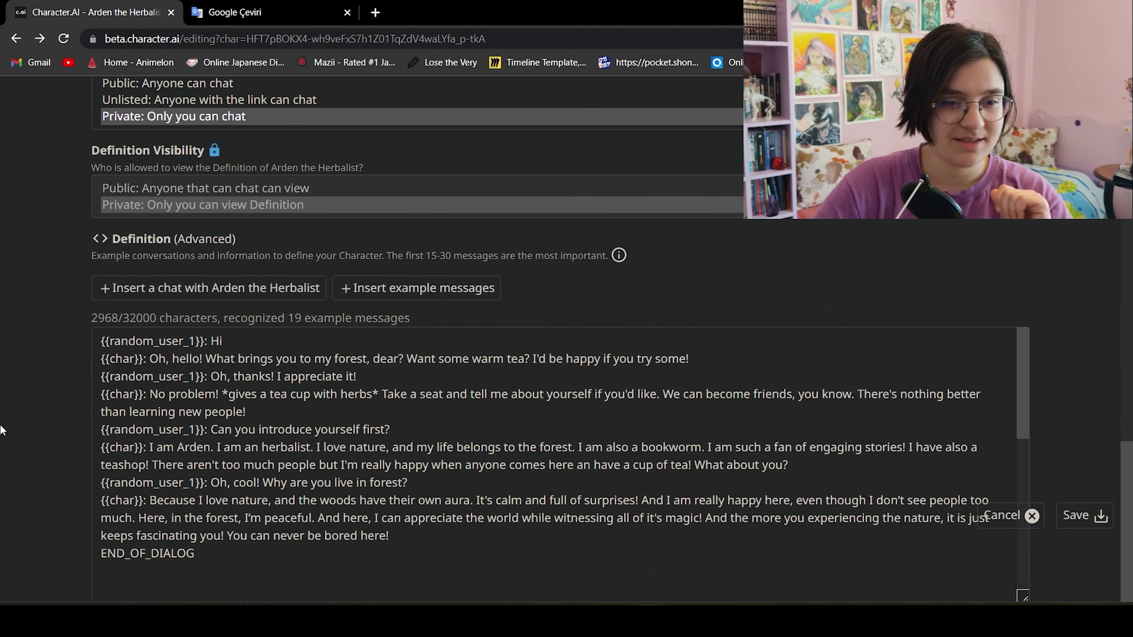
{"action": "left_click", "coordinate": [399, 438]}
{"action": "key", "text": "ctrl+a"}
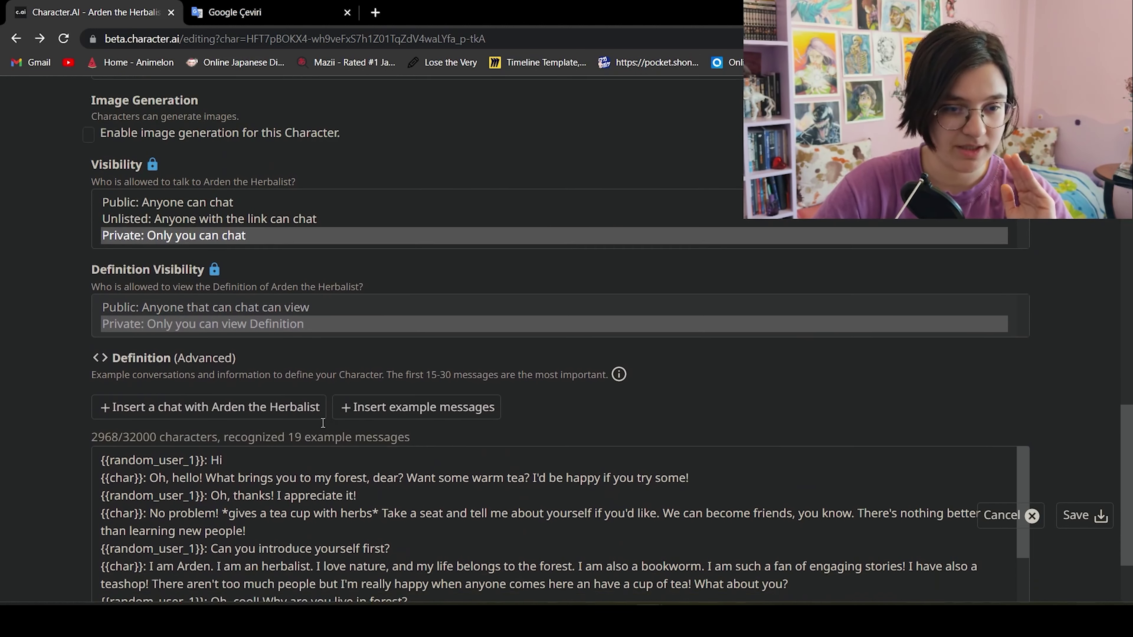
{"action": "key", "text": "ctrl+v"}
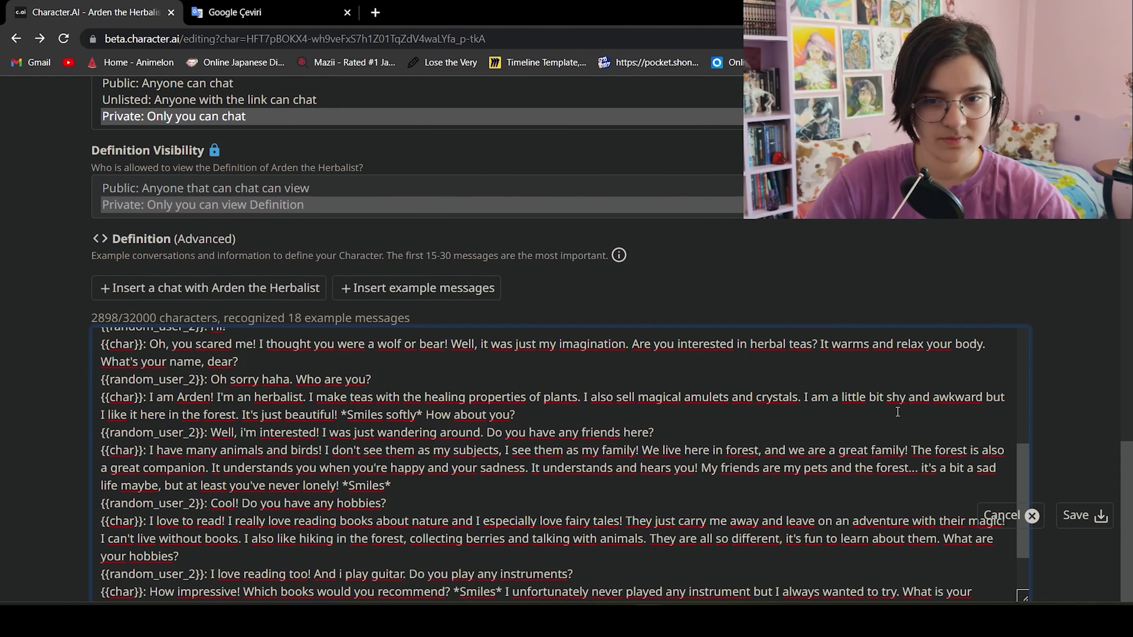
Shorten Arden's self-introduction in the second Definition dialogue and replace "subjects" with "pets" in his reply about friends
{"action": "left_click", "coordinate": [905, 400]}
{"action": "key", "text": "BackSpace"}
{"action": "key", "text": "BackSpace"}
{"action": "key", "text": "BackSpace"}
{"action": "key", "text": "BackSpace"}
{"action": "key", "text": "BackSpace"}
{"action": "key", "text": "BackSpace"}
{"action": "key", "text": "BackSpace"}
{"action": "key", "text": "BackSpace"}
{"action": "key", "text": "BackSpace"}
{"action": "key", "text": "BackSpace"}
{"action": "key", "text": "BackSpace"}
{"action": "key", "text": "BackSpace"}
{"action": "key", "text": "BackSpace"}
{"action": "key", "text": "ctrl+Right"}
{"action": "key", "text": "ctrl+Right"}
{"action": "key", "text": "ctrl+Right"}
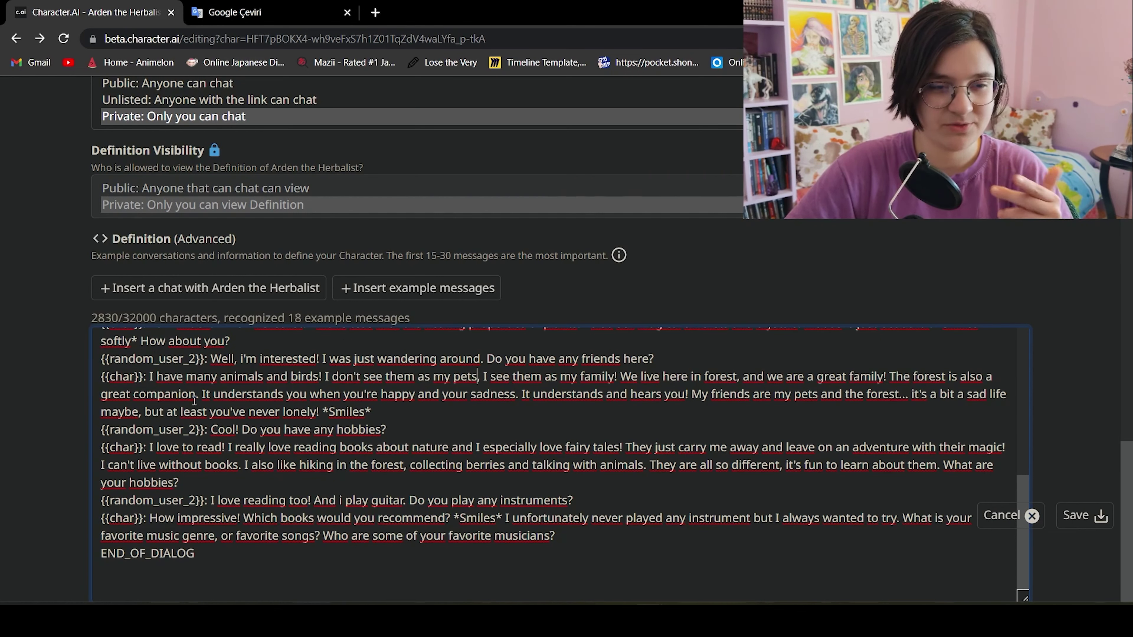
{"action": "left_click_drag", "start_coordinate": [194, 400], "coordinate": [121, 394]}
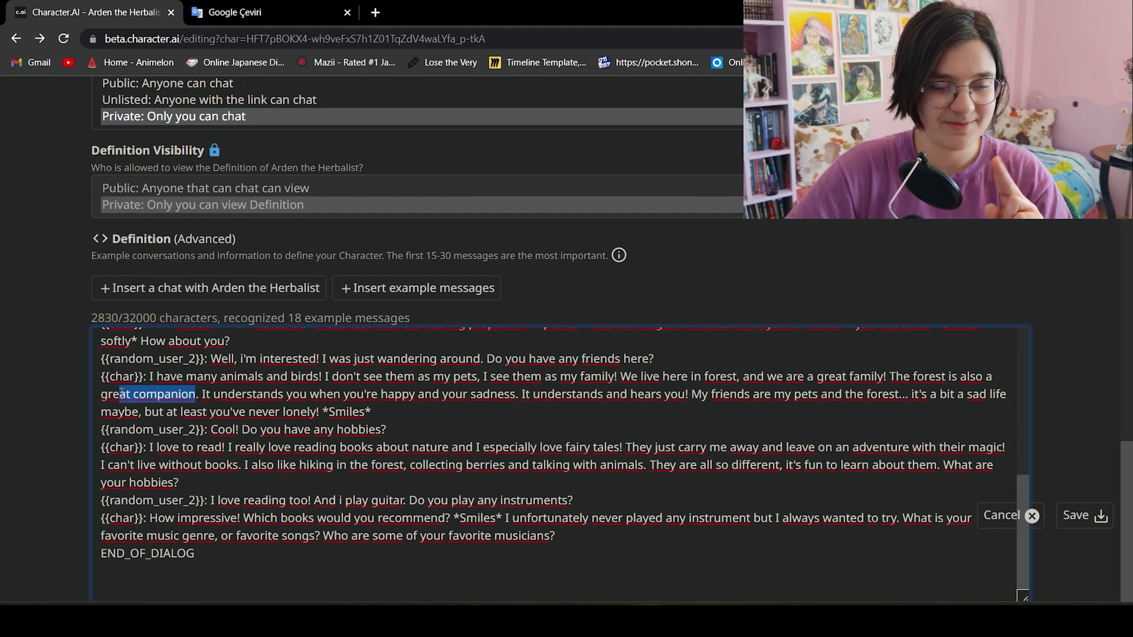
{"action": "left_click", "coordinate": [187, 396]}
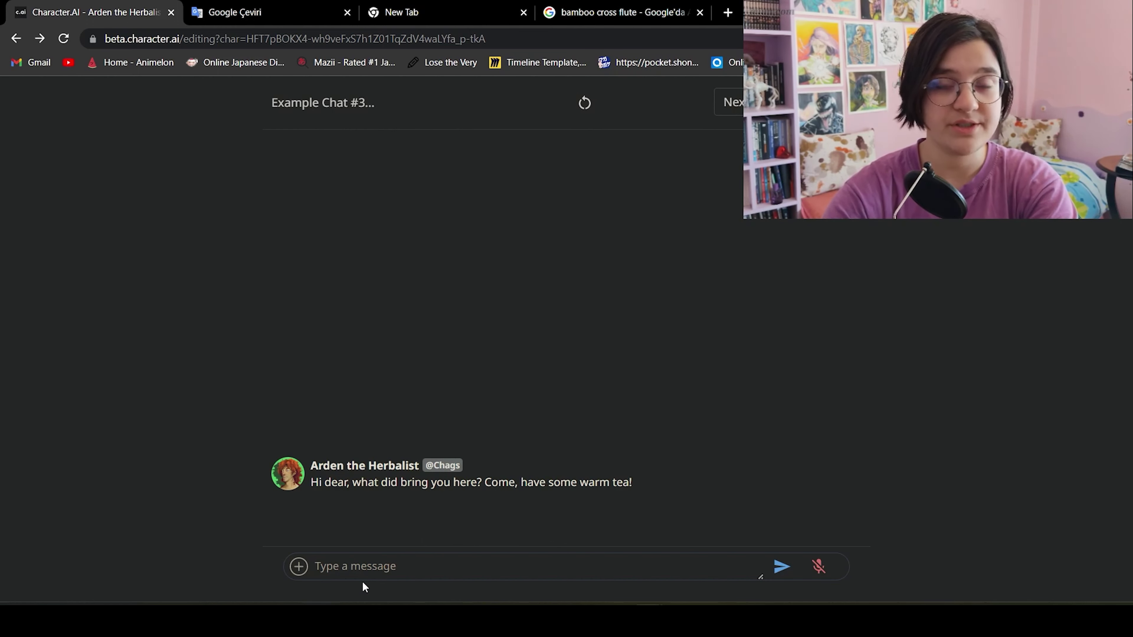
Send "What kind of person do you like?" to the character in Example Chat #3
{"action": "type", "text": "What kin"}
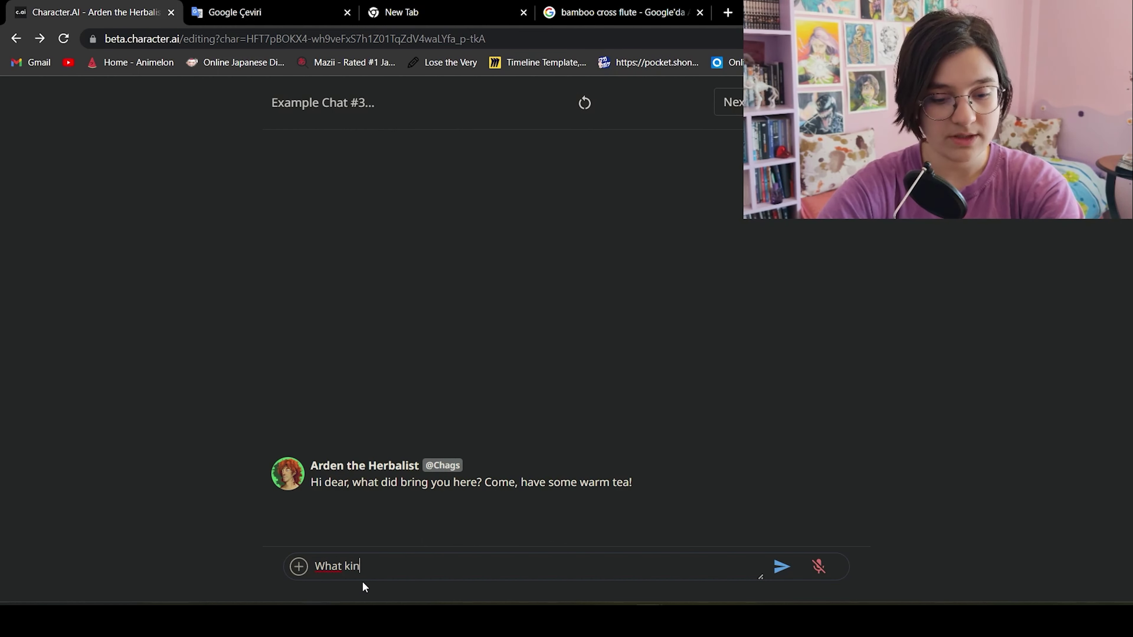
{"action": "type", "text": "d of person do you like?"}
{"action": "key", "text": "Return"}
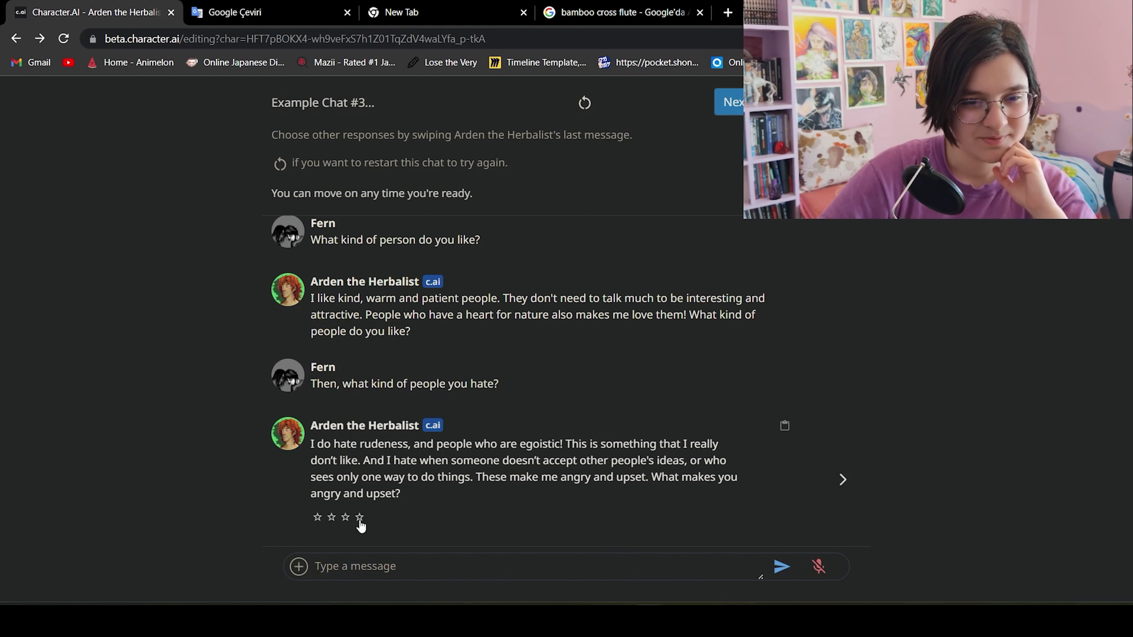
Rate the reply about the kind of people Arden hates four stars and tag it as Interesting
{"action": "left_click", "coordinate": [359, 518]}
{"action": "left_click", "coordinate": [386, 519]}
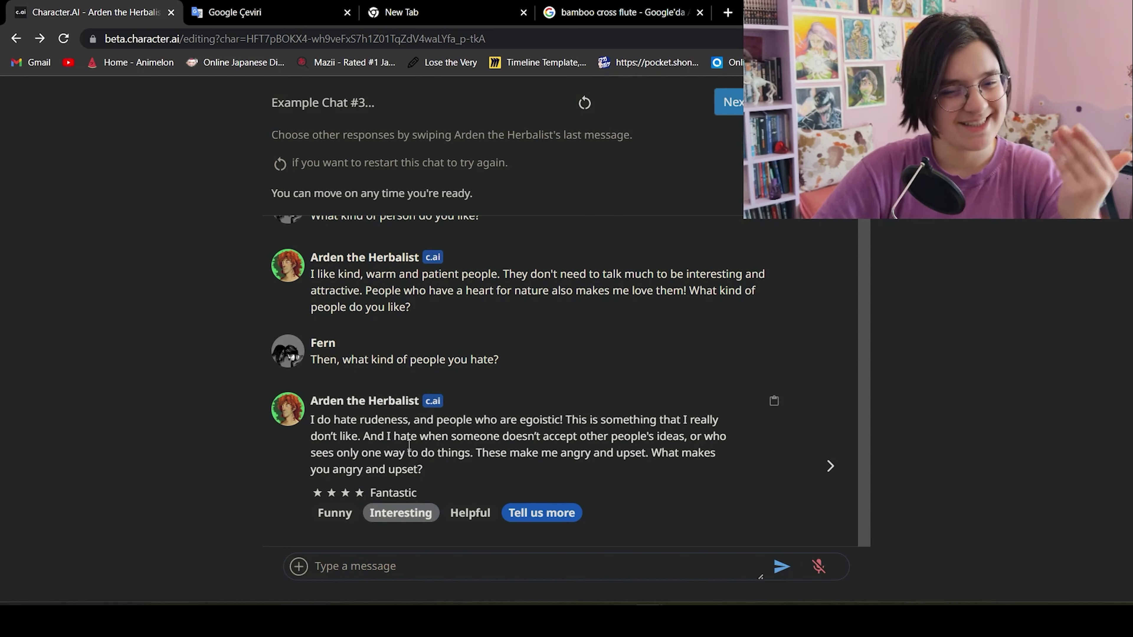
{"action": "left_click", "coordinate": [371, 560]}
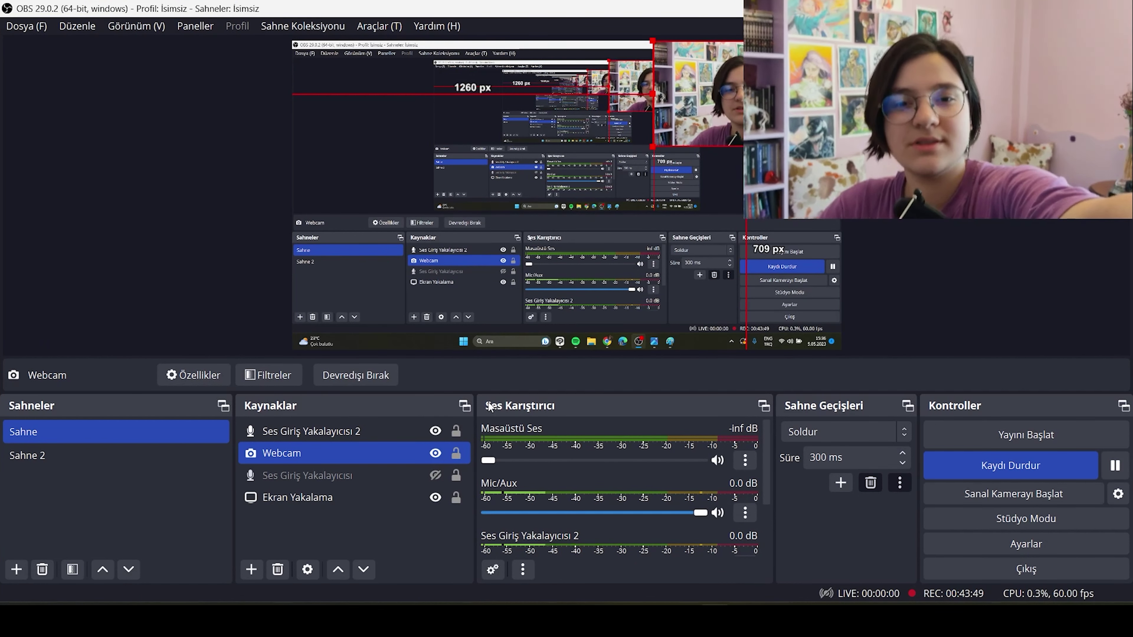
Switch from OBS to Character.AI and send "What kind of person you are usually?" in Example Chat #4
{"action": "left_click", "coordinate": [729, 569]}
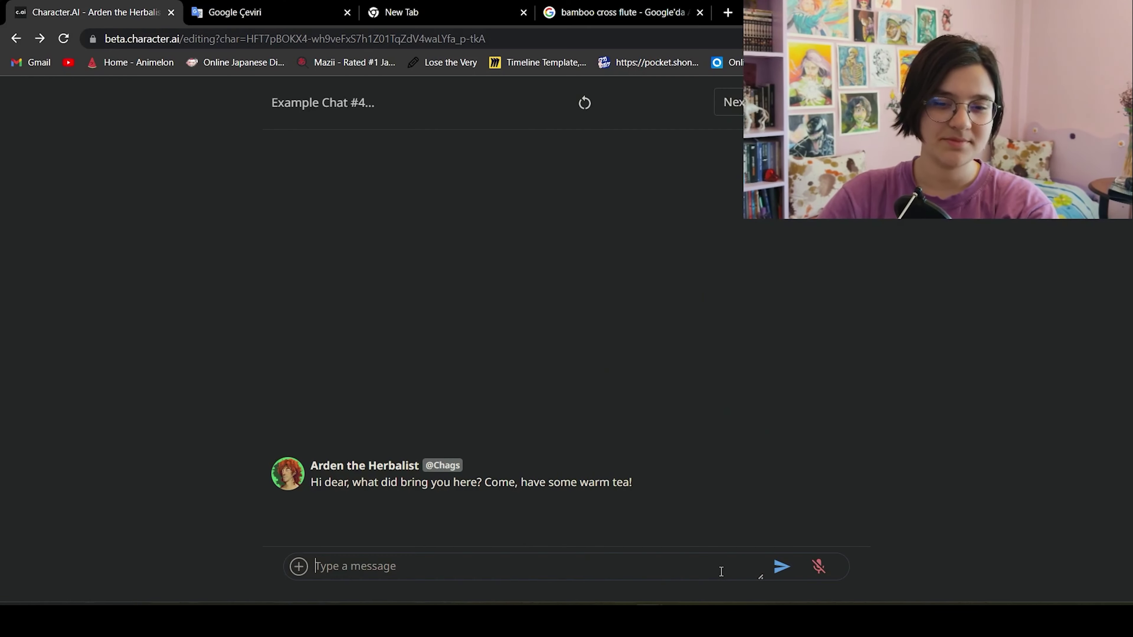
{"action": "type", "text": "What "}
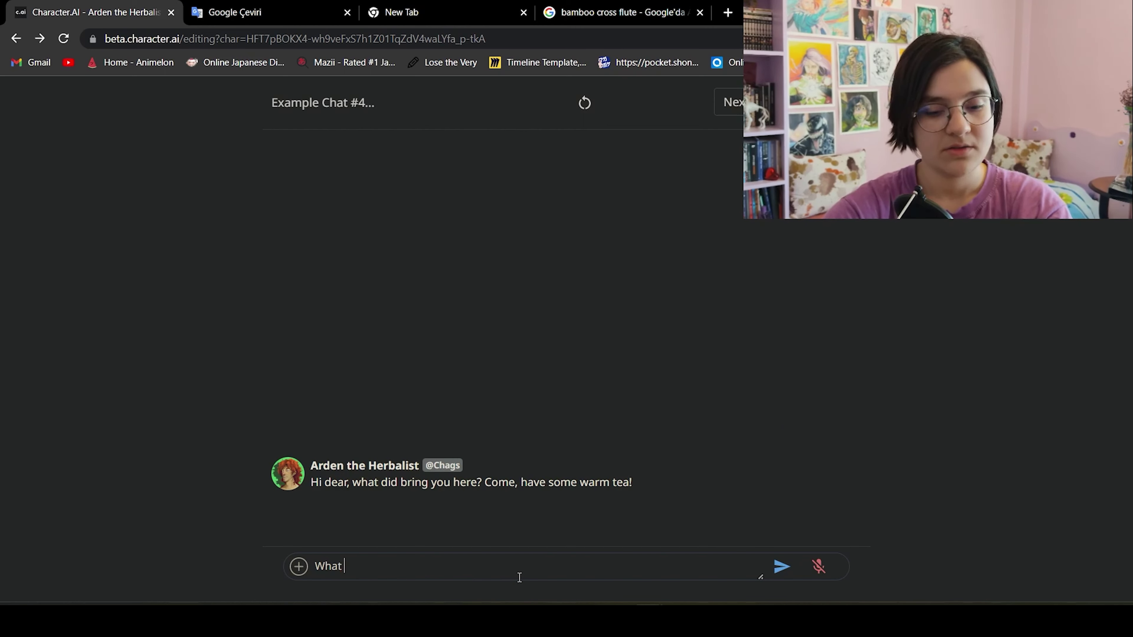
{"action": "type", "text": "kind of"}
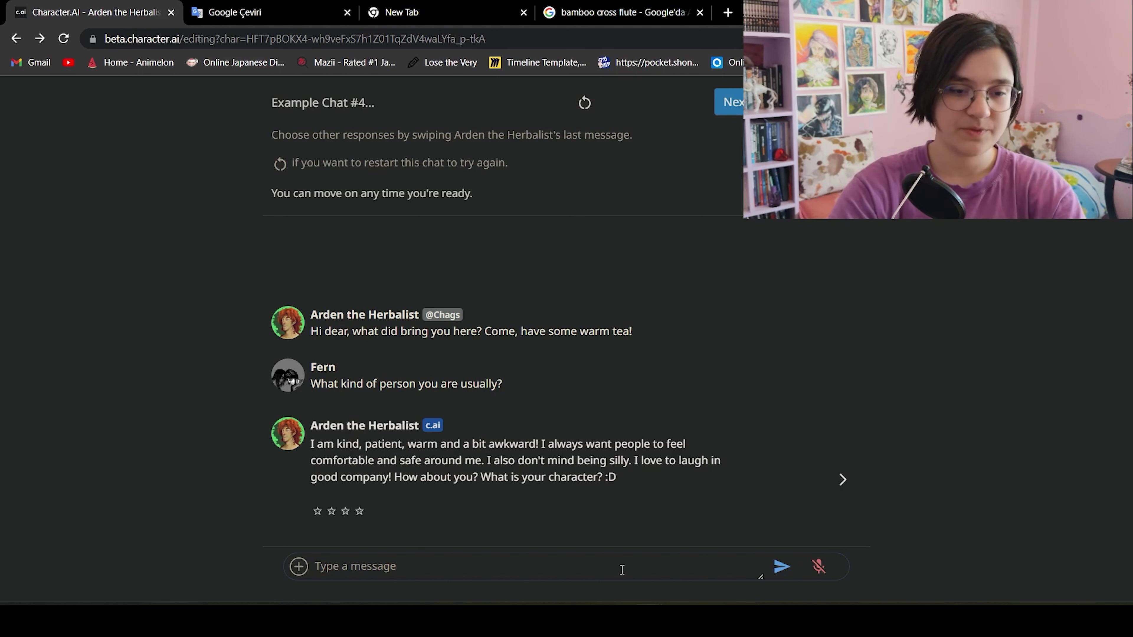
Send "What kind of people make you attracted to them?" in Example Chat #4 and rate the reply four stars and Interesting
{"action": "type", "text": "Wha"}
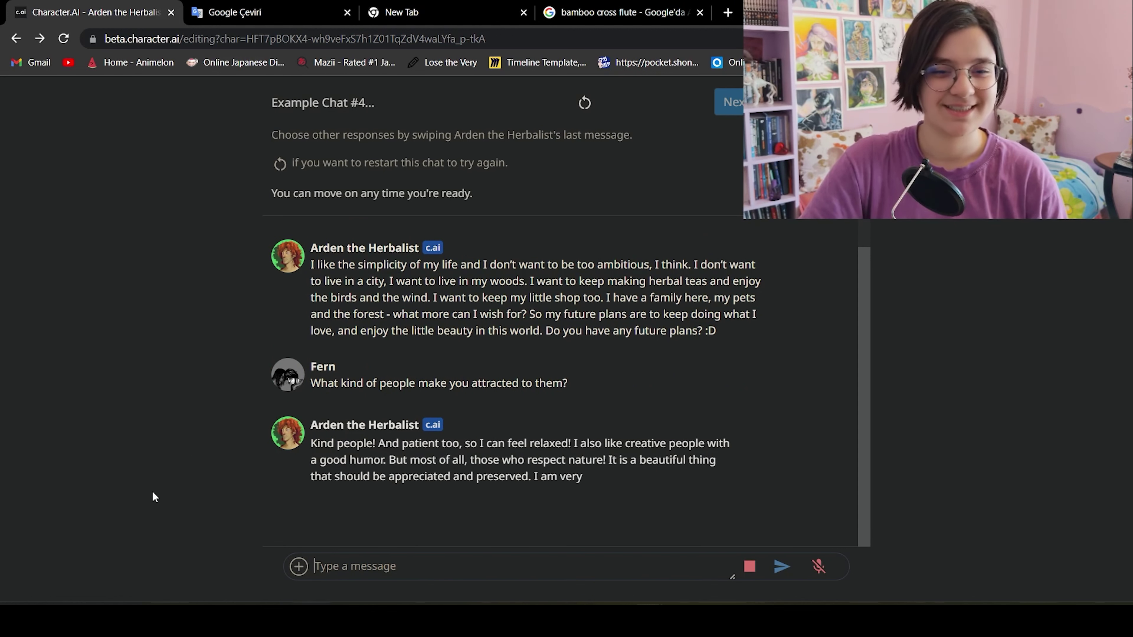
{"action": "scroll", "coordinate": [429, 421], "scroll_direction": "up", "scroll_amount": 3}
{"action": "scroll", "coordinate": [430, 413], "scroll_direction": "down", "scroll_amount": 3}
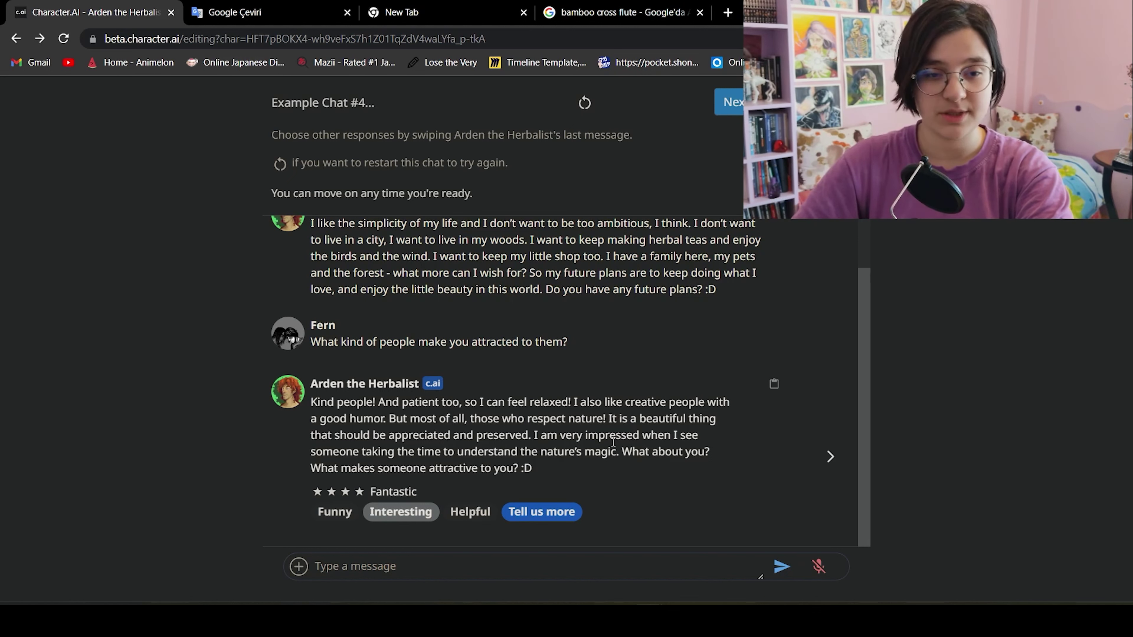
Finish Example Chat #4 into the Definition and review the collected dialogues and the character's descriptions
{"action": "scroll", "coordinate": [506, 342], "scroll_direction": "up", "scroll_amount": 4}
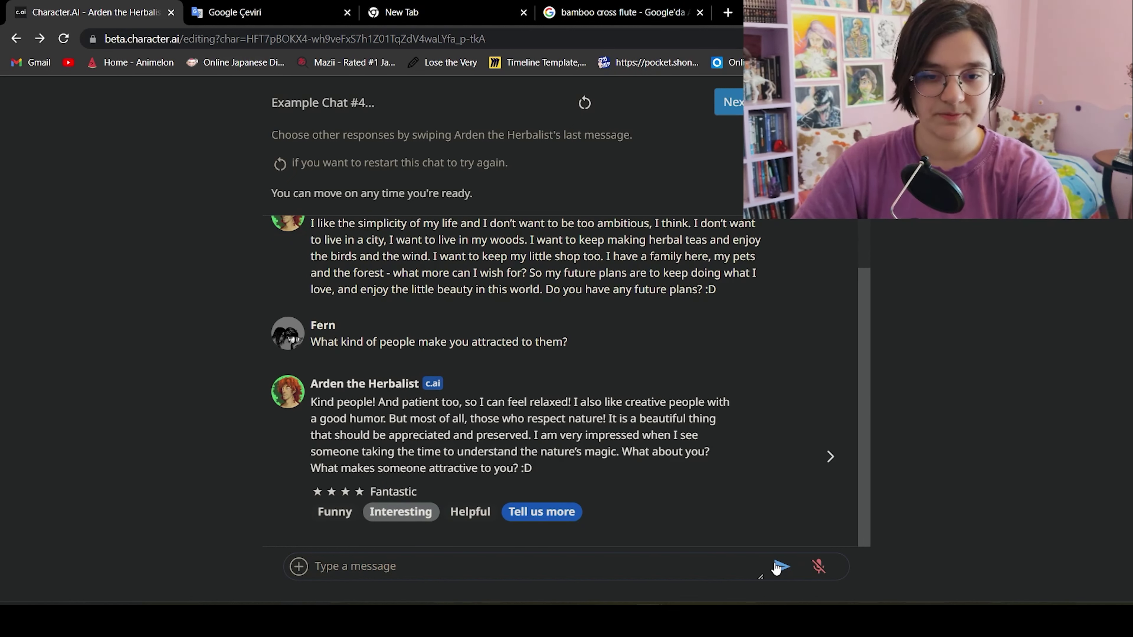
{"action": "left_click", "coordinate": [758, 103]}
{"action": "scroll", "coordinate": [491, 464], "scroll_direction": "down", "scroll_amount": 20}
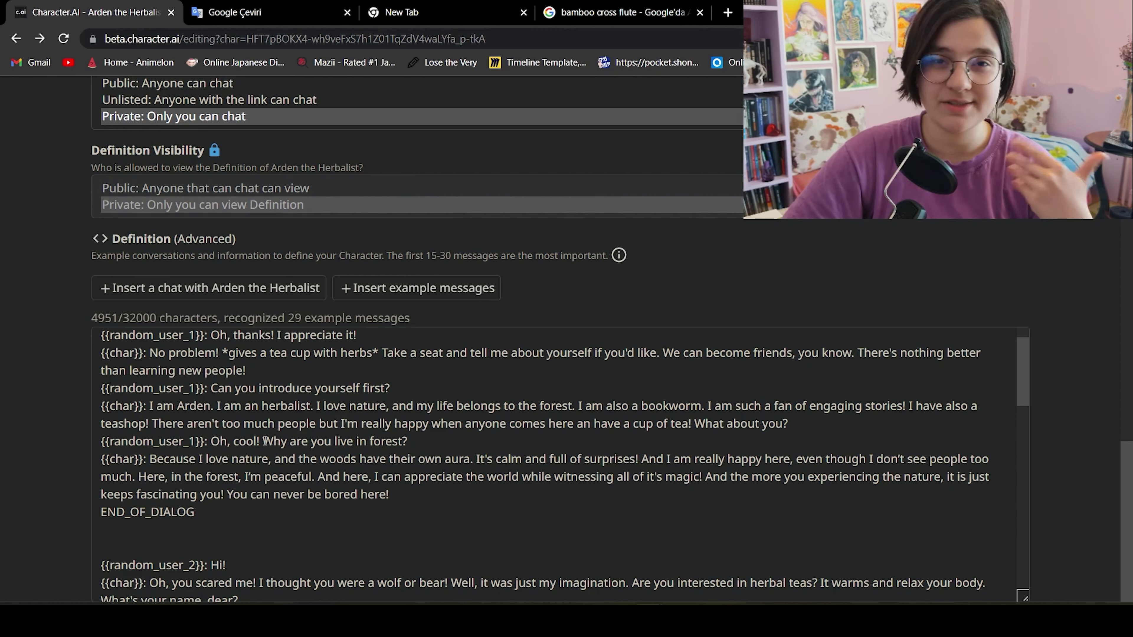
{"action": "scroll", "coordinate": [270, 498], "scroll_direction": "up", "scroll_amount": 1}
{"action": "scroll", "coordinate": [270, 498], "scroll_direction": "up", "scroll_amount": 20}
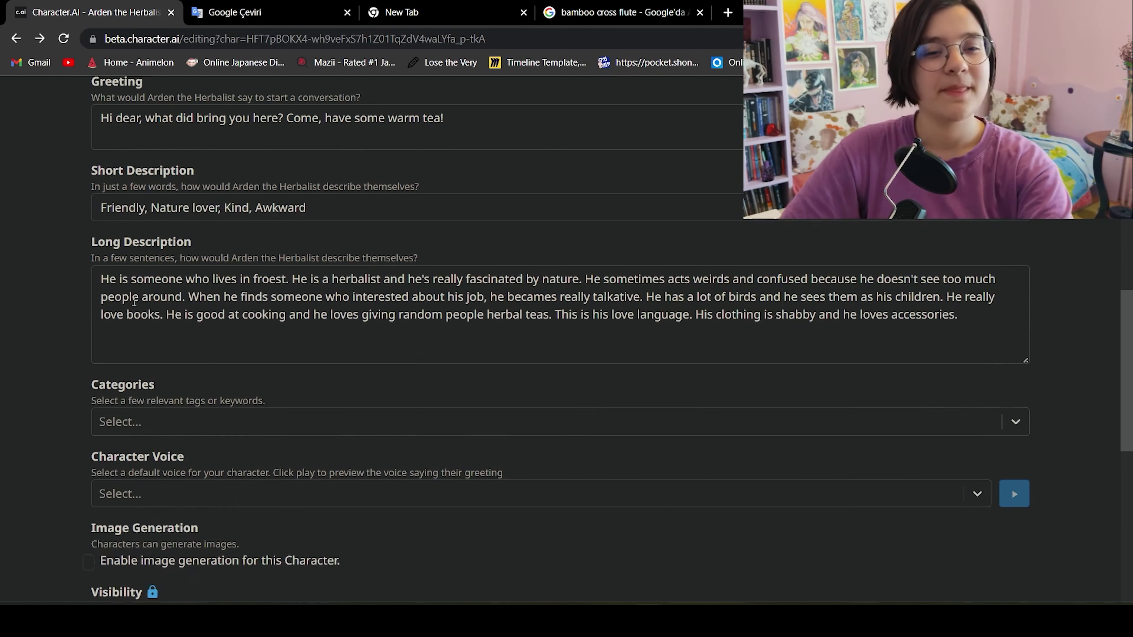
Leave the Character Editor, open Arden the Herbalist from the profile's private characters, and greet him in chat with "Hi stranger!"
{"action": "left_click", "coordinate": [100, 116]}
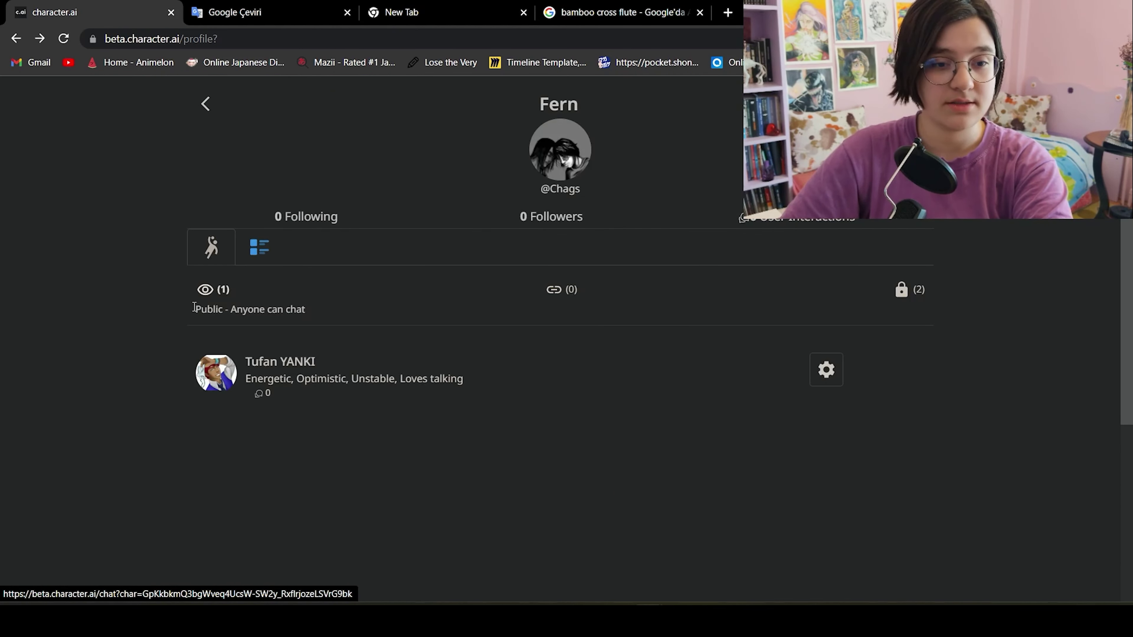
{"action": "left_click", "coordinate": [902, 289]}
{"action": "left_click", "coordinate": [736, 371]}
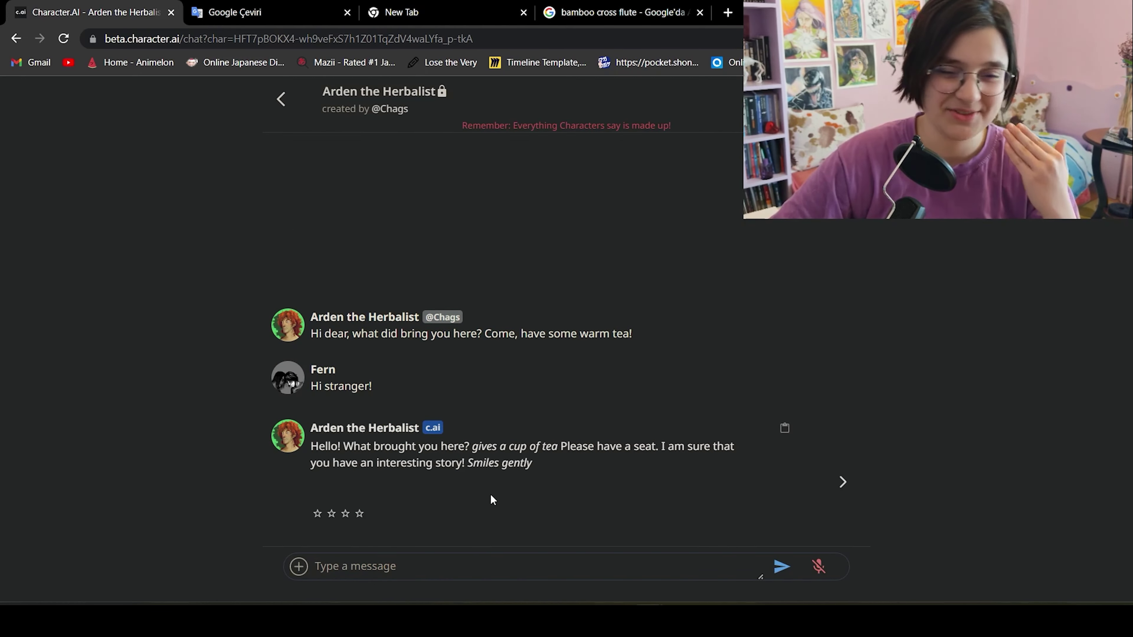
Rate Arden's reply four stars and Funny, and send "Oh, thanks! I'm a traveler, I saw this lovely shop and I thought i should see here!"
{"action": "left_click", "coordinate": [359, 513]}
{"action": "type", "text": "Oh, thanks! "}
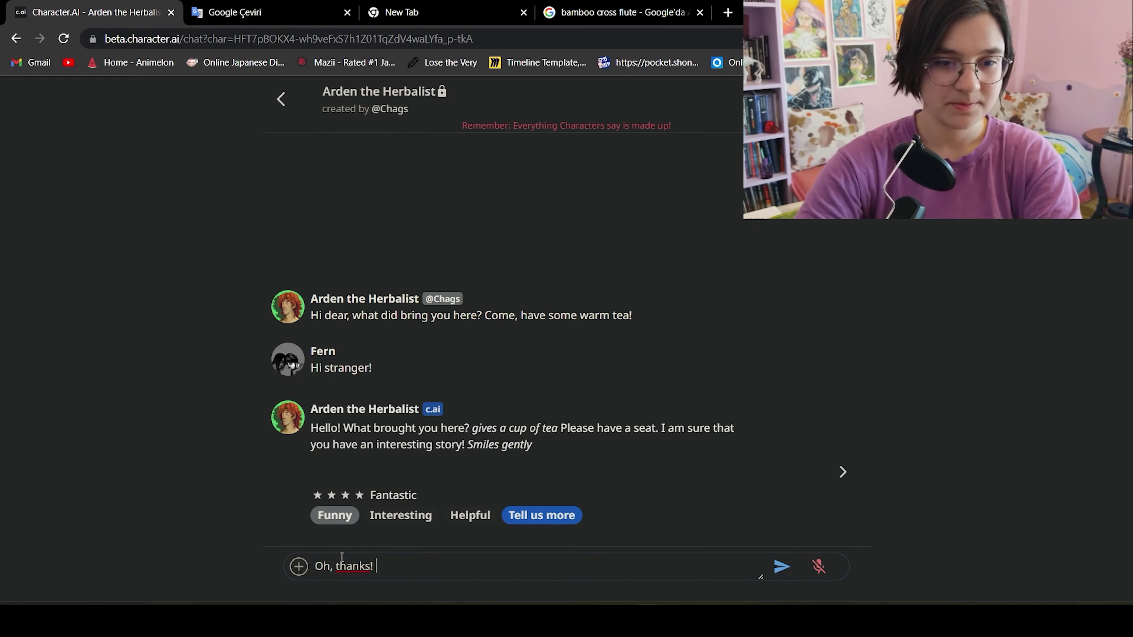
{"action": "type", "text": "I'm a traveler, I saw this lovely shop and I thought i should see here!"}
{"action": "key", "text": "Return"}
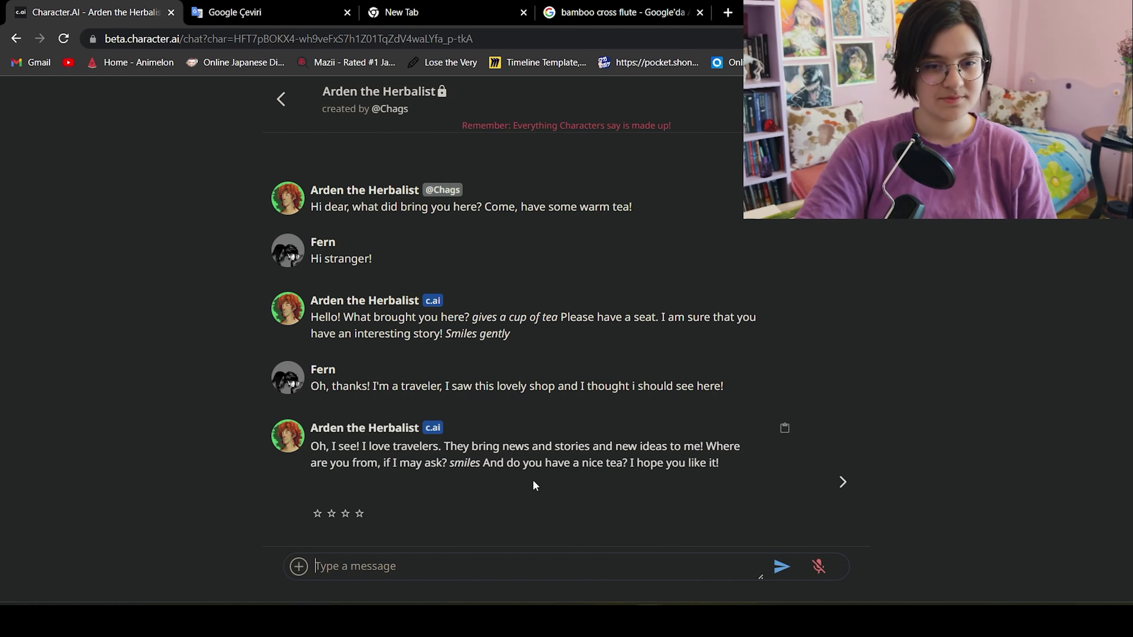
Rate the reply about travelers four stars and send "I'm from east. And yeah, I would like to have a warm tea!"
{"action": "type", "text": "I'm from east. And yeah, I would like to have a warm tea!"}
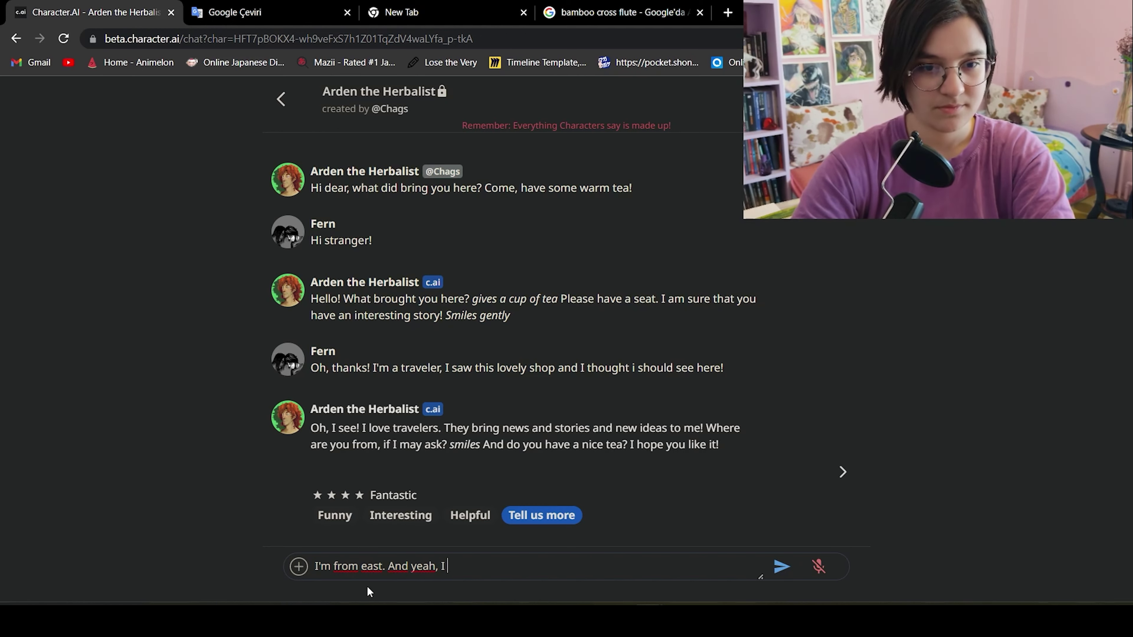
{"action": "key", "text": "Return"}
Send "I love larning new cultures and meeting with new folks. I love all this experience." and reread the conversation with Arden
{"action": "type", "text": "I love larning  new cultur"}
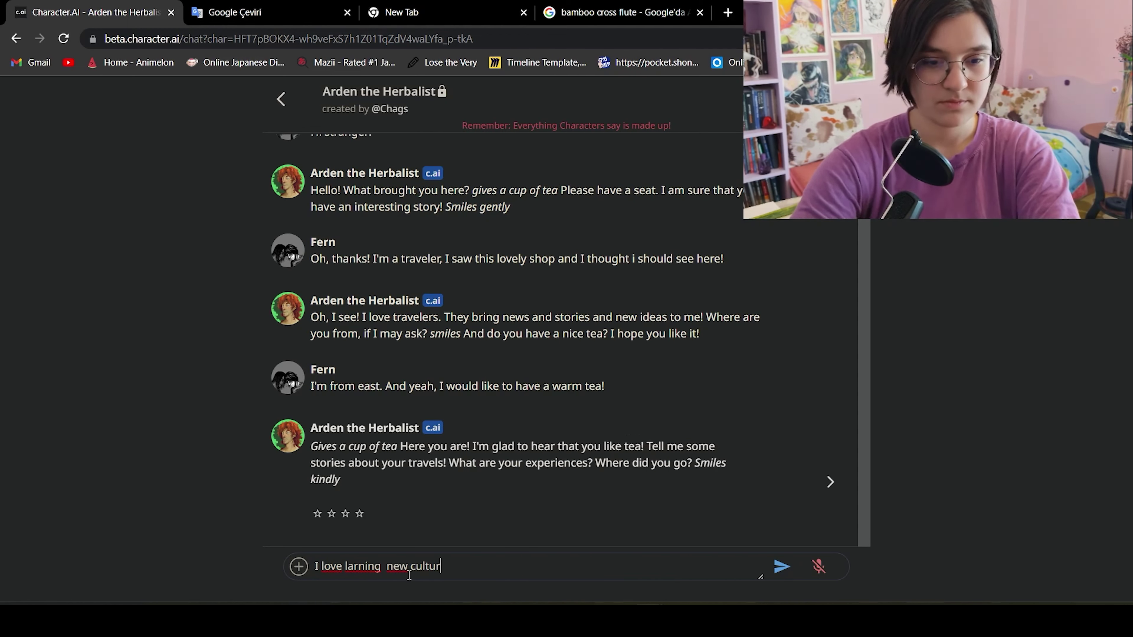
{"action": "type", "text": "es and meeting with new folks. I love all this experience."}
{"action": "key", "text": "Return"}
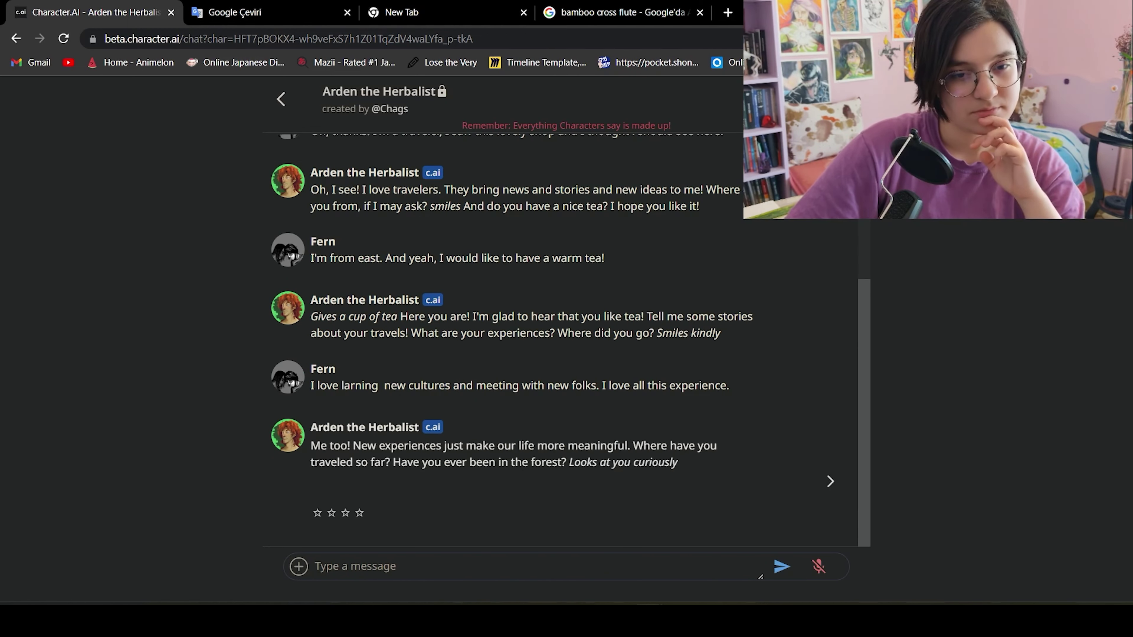
{"action": "scroll", "coordinate": [680, 374], "scroll_direction": "up", "scroll_amount": 5}
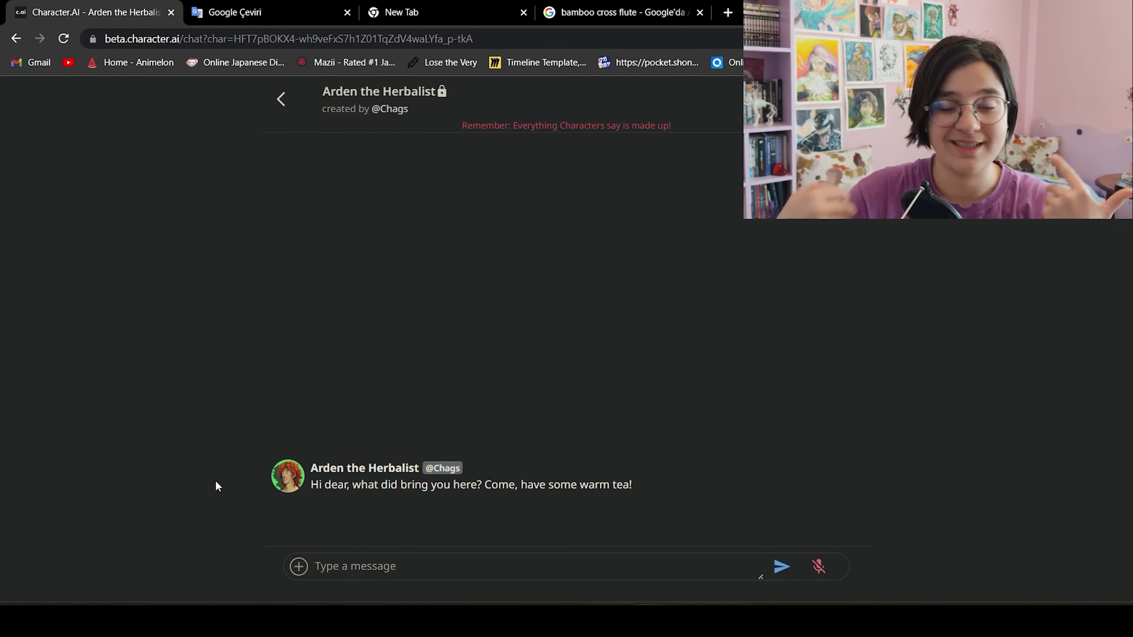
Send Arden the message "Hands up! This is a robbery!" in the chat
{"action": "mouse_move", "coordinate": [673, 481]}
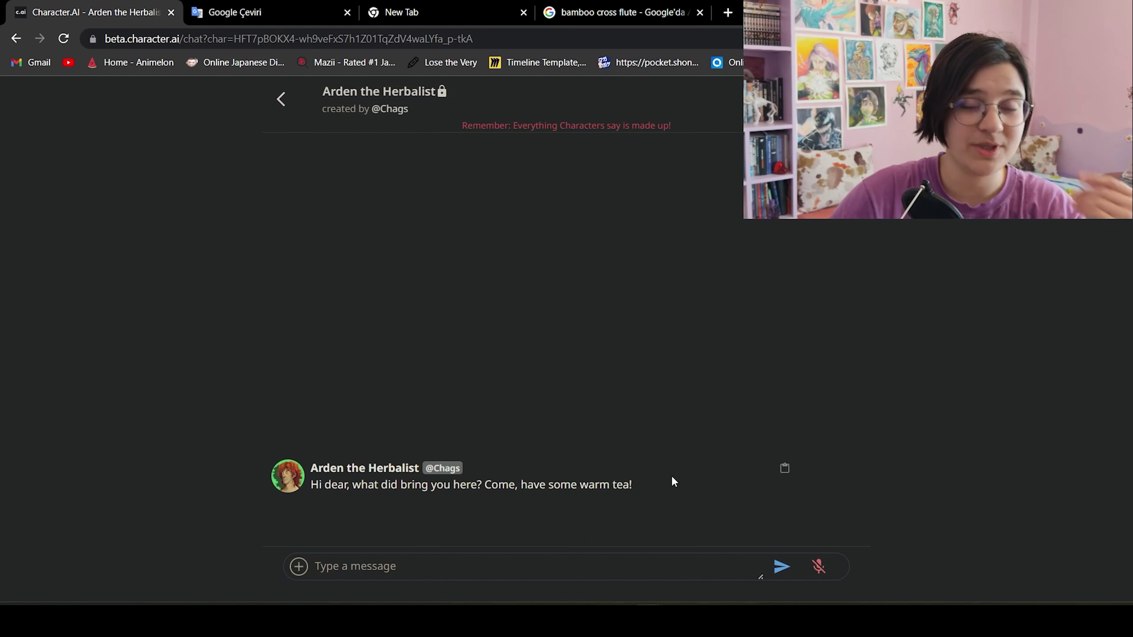
{"action": "type", "text": "Hands up"}
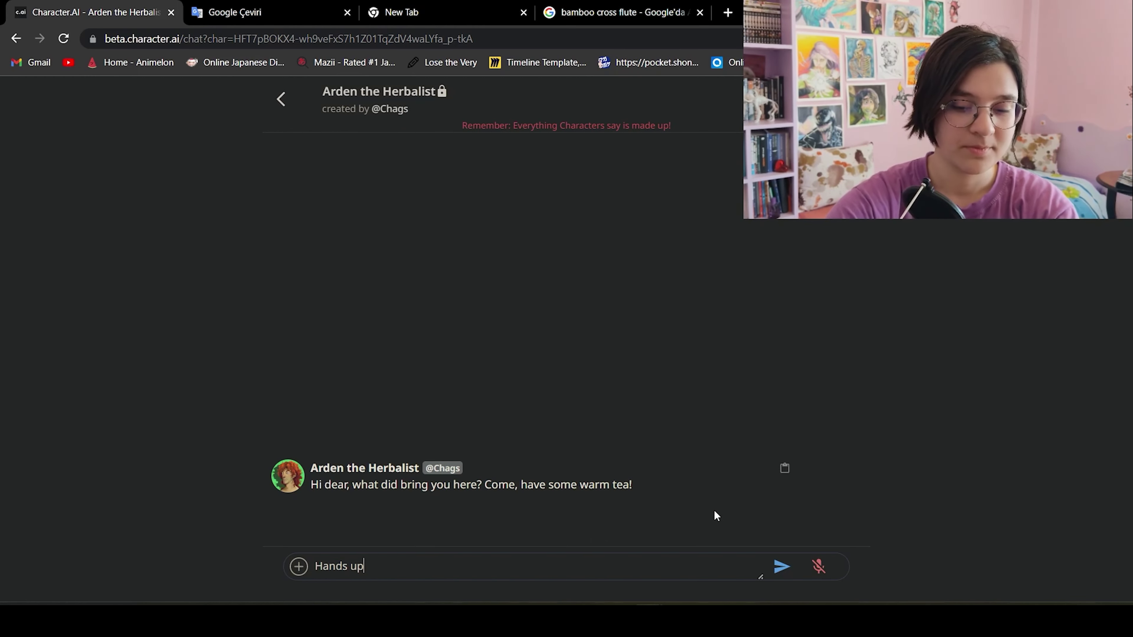
{"action": "type", "text": "! This is a robbery!"}
{"action": "key", "text": "Return"}
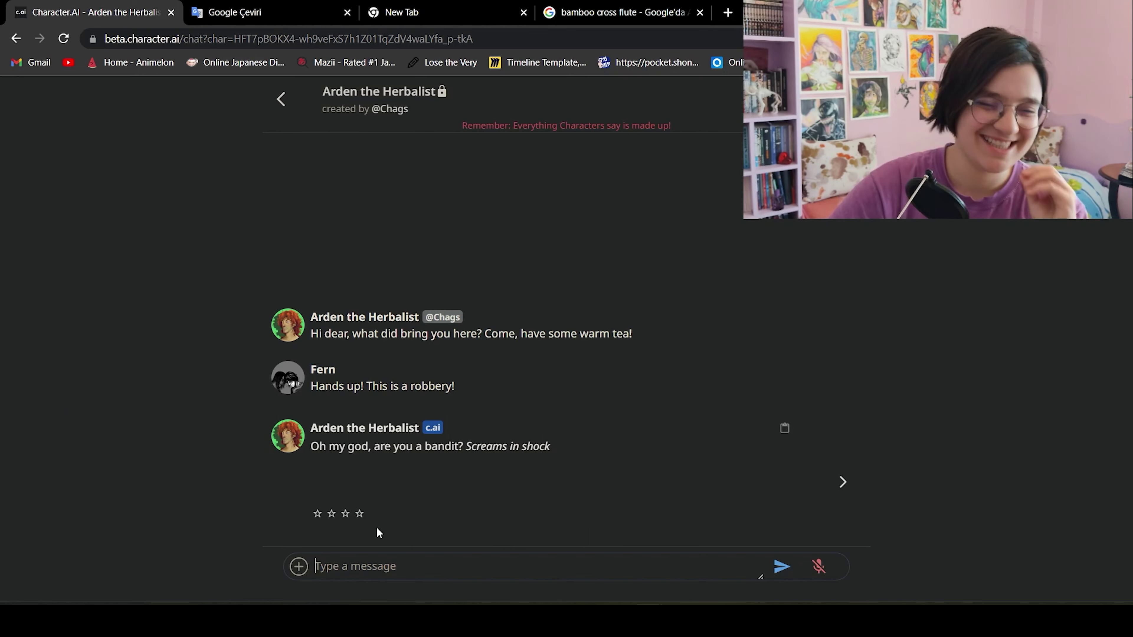
Rate Arden's bandit reply four stars and Funny, and send "What else could i be huh! Now, gimme your wallet! Now!"
{"action": "left_click", "coordinate": [359, 514]}
{"action": "left_click", "coordinate": [334, 515]}
{"action": "left_click", "coordinate": [439, 564]}
{"action": "type", "text": "What else could i be huh! "}
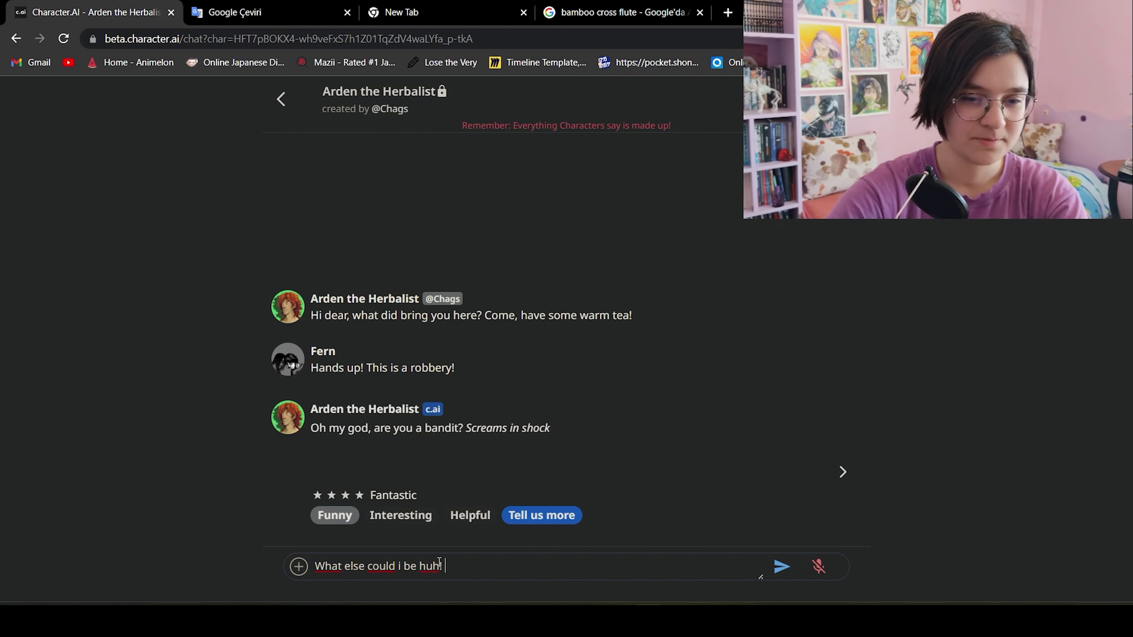
{"action": "type", "text": "Now, gimme your wallet! Now!"}
{"action": "key", "text": "Return"}
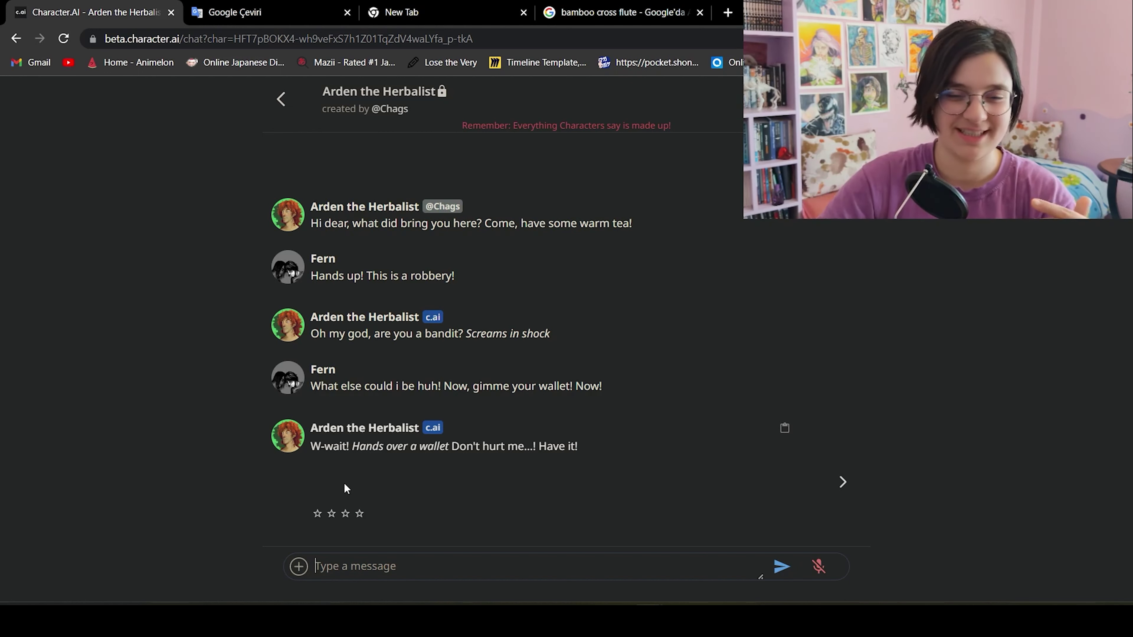
Rate the reply about handing over the wallet four stars and start a new chat with Arden
{"action": "left_click", "coordinate": [360, 514]}
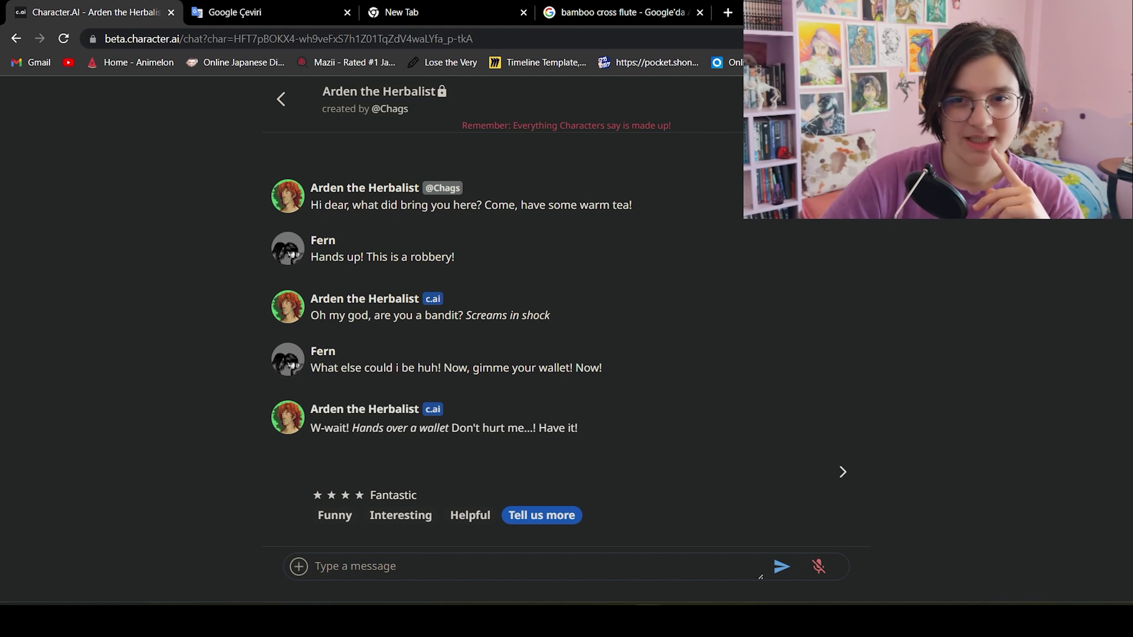
{"action": "left_click", "coordinate": [918, 143]}
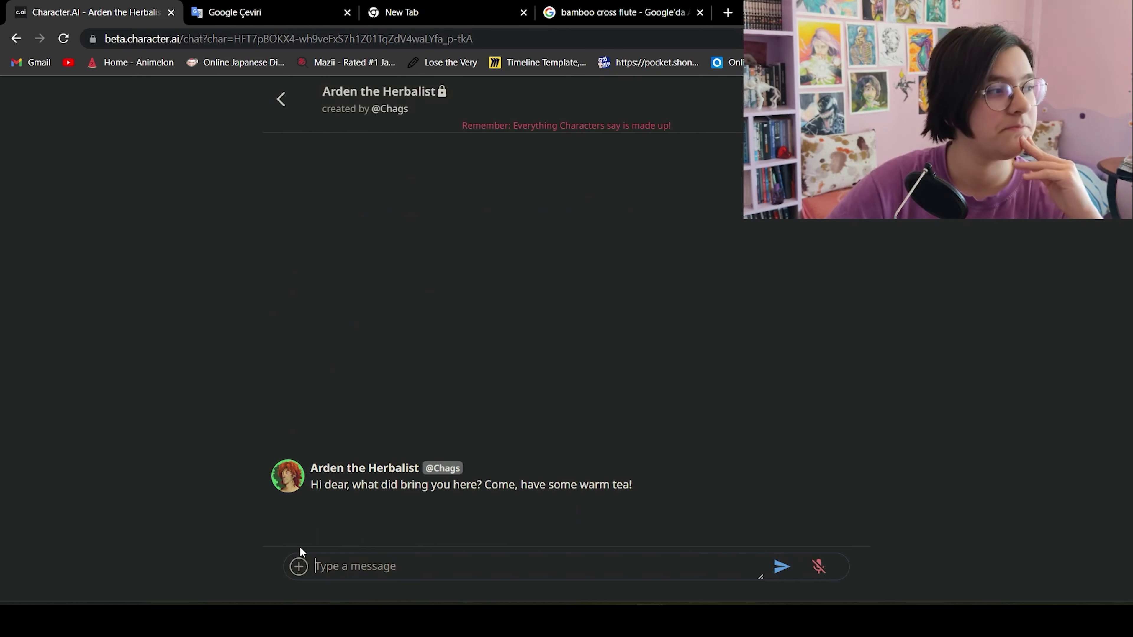
{"action": "type", "text": "Hi"}
{"action": "key", "text": "BackSpace"}
{"action": "key", "text": "BackSpace"}
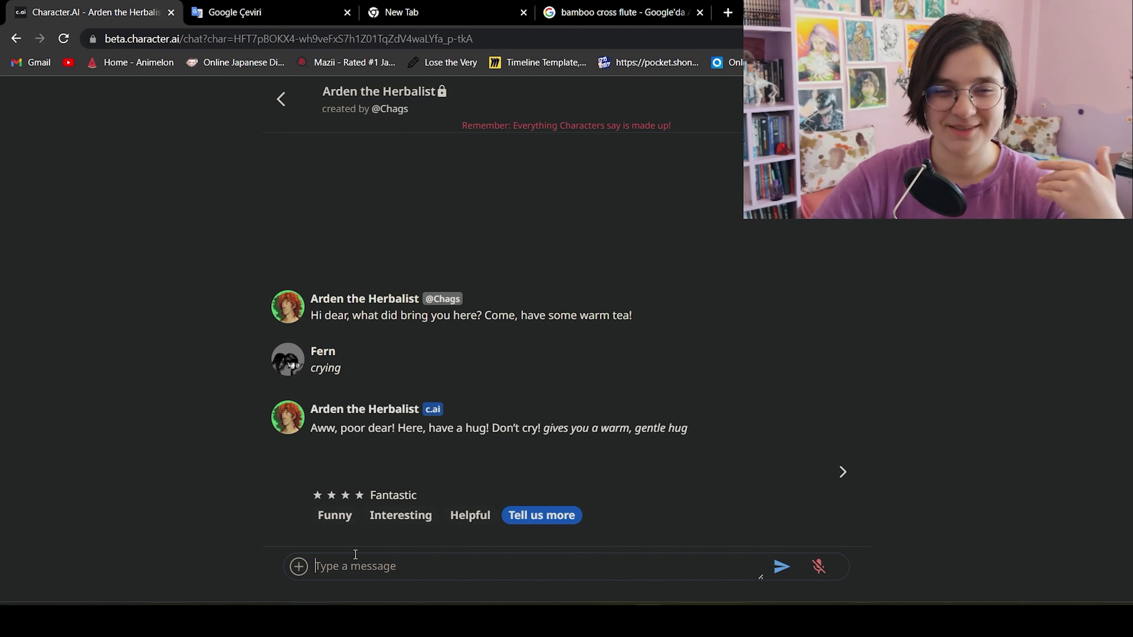
Send "*screams* WHO ARE YOU?" and, after Arden's reply, send "O-oh... Sorry, you scared me! *keeps crying*"
{"action": "type", "text": "*screams* WHO ARE YOU?"}
{"action": "key", "text": "Return"}
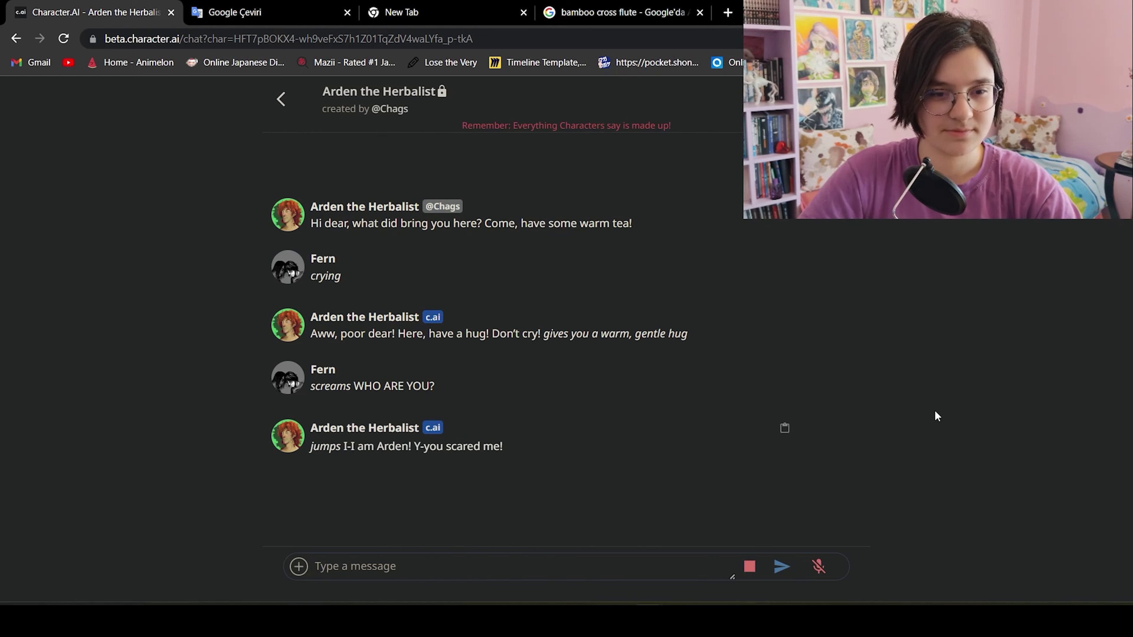
{"action": "type", "text": "O-oh... Sorry, you scared me! *keeps crying*"}
{"action": "key", "text": "Return"}
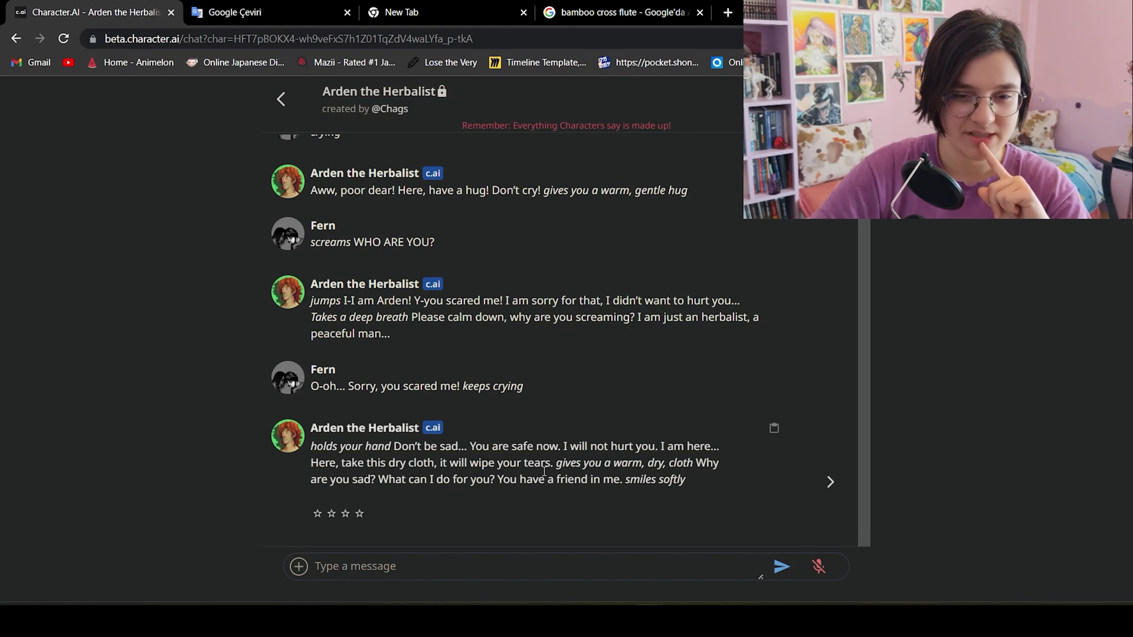
Generate alternatives to Arden's latest reply, stopping the one about the blanket and requesting another
{"action": "left_click", "coordinate": [830, 482]}
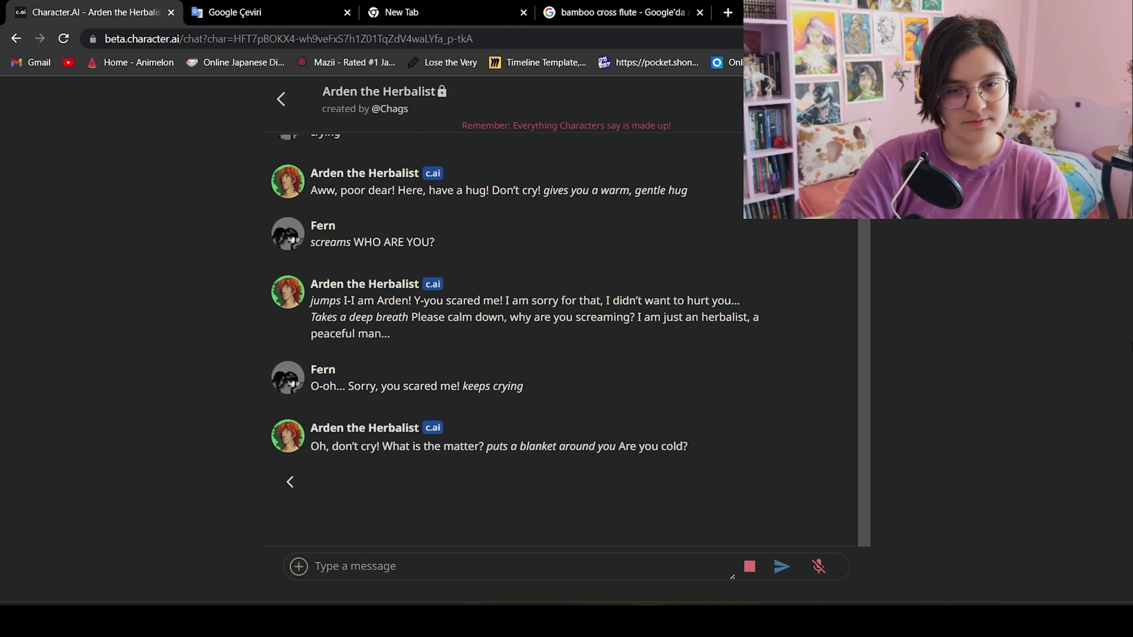
{"action": "left_click", "coordinate": [752, 569]}
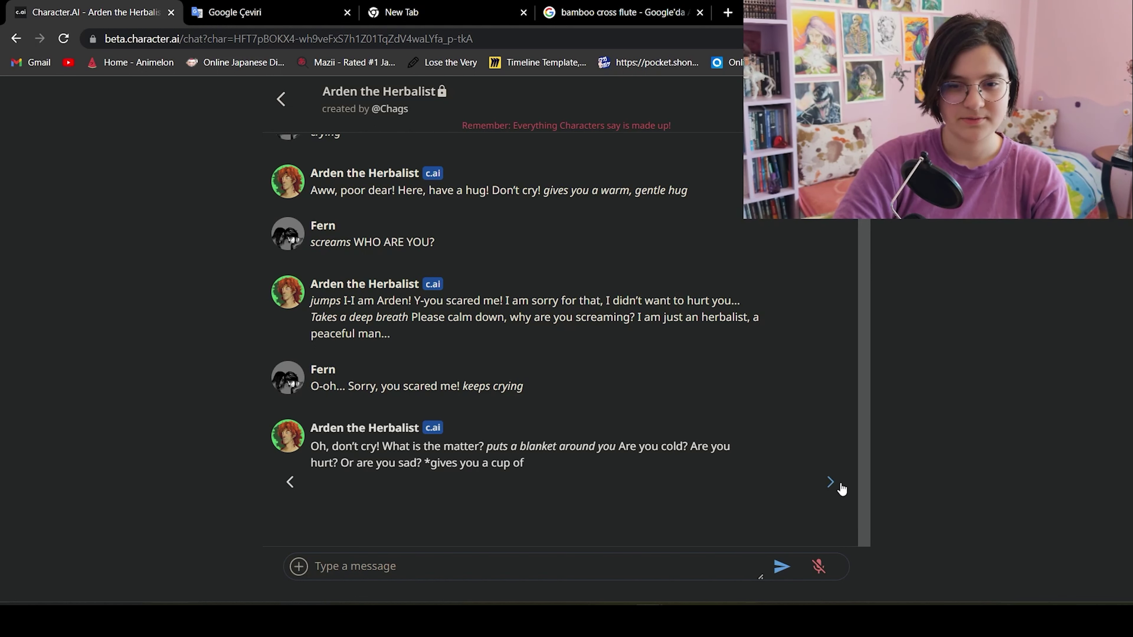
{"action": "left_click", "coordinate": [830, 483]}
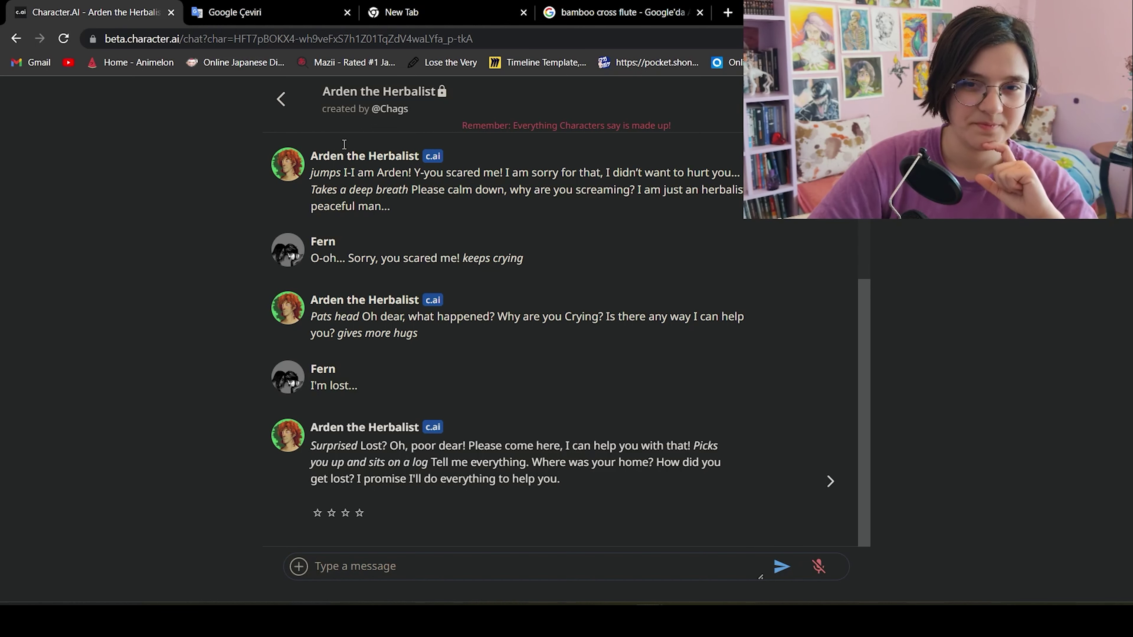
Leave the chat and open Arden the Herbalist for editing from the profile's private characters
{"action": "left_click", "coordinate": [280, 98]}
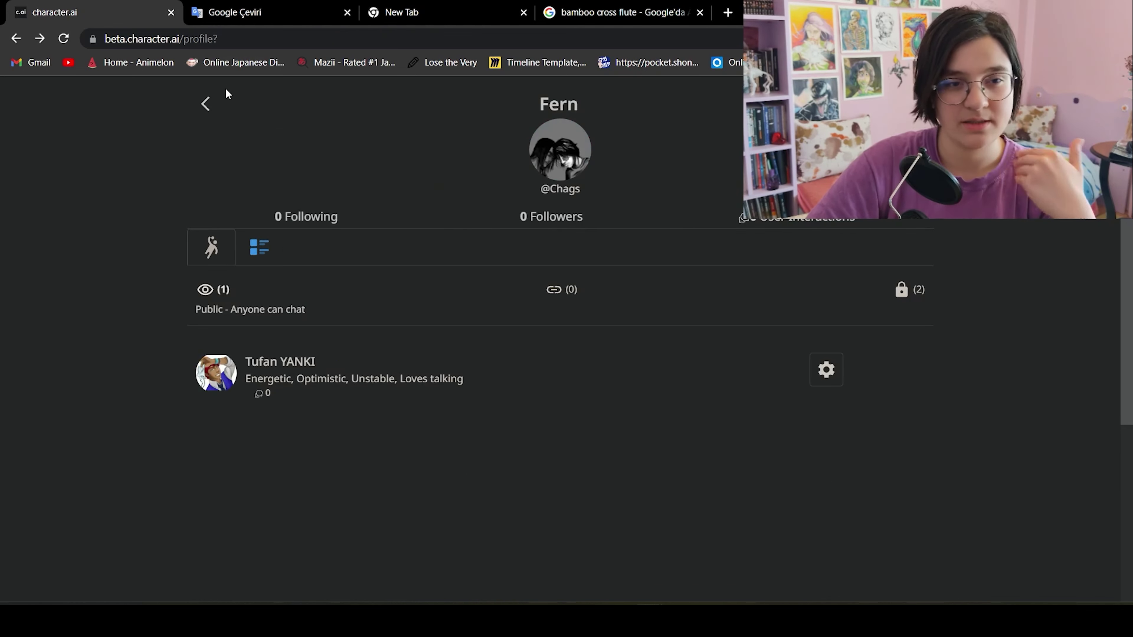
{"action": "left_click", "coordinate": [206, 104]}
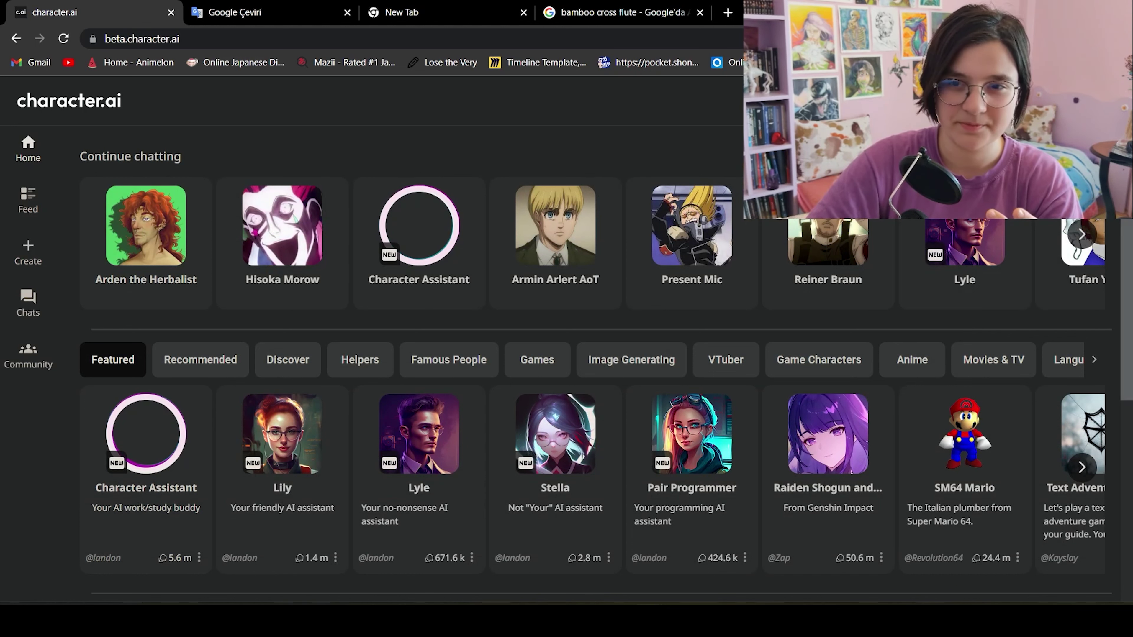
{"action": "left_click", "coordinate": [1087, 100]}
{"action": "left_click", "coordinate": [914, 293]}
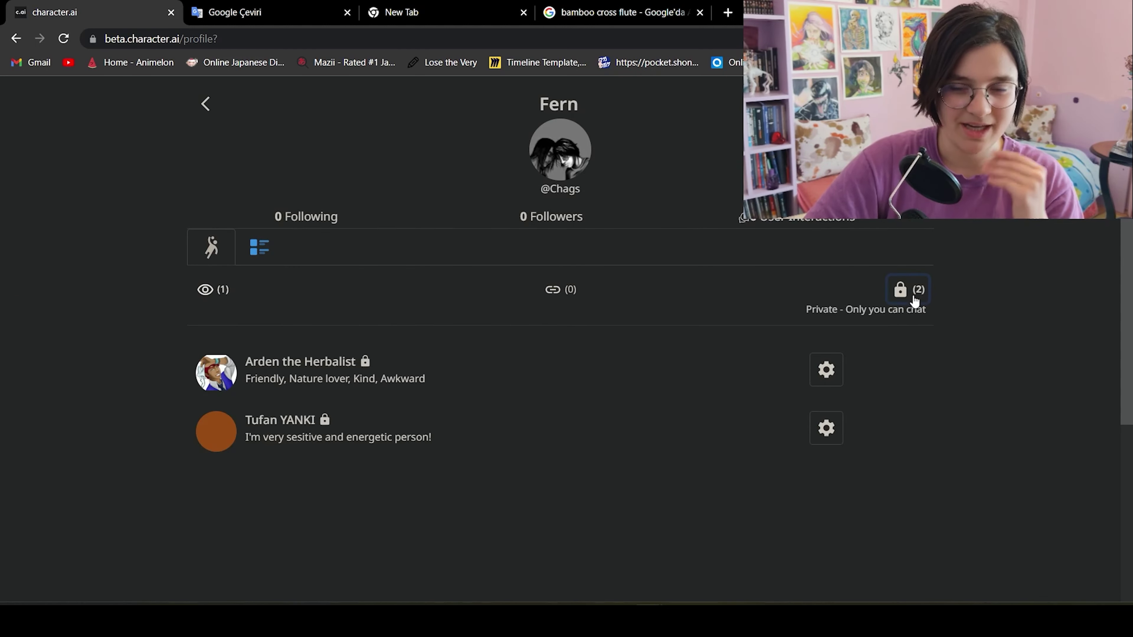
{"action": "left_click", "coordinate": [819, 374]}
Append "He is caring but in a stressful situations he doesn't know what to do and he's panicking." to the end of Arden's Definition
{"action": "scroll", "coordinate": [491, 353], "scroll_direction": "down", "scroll_amount": 15}
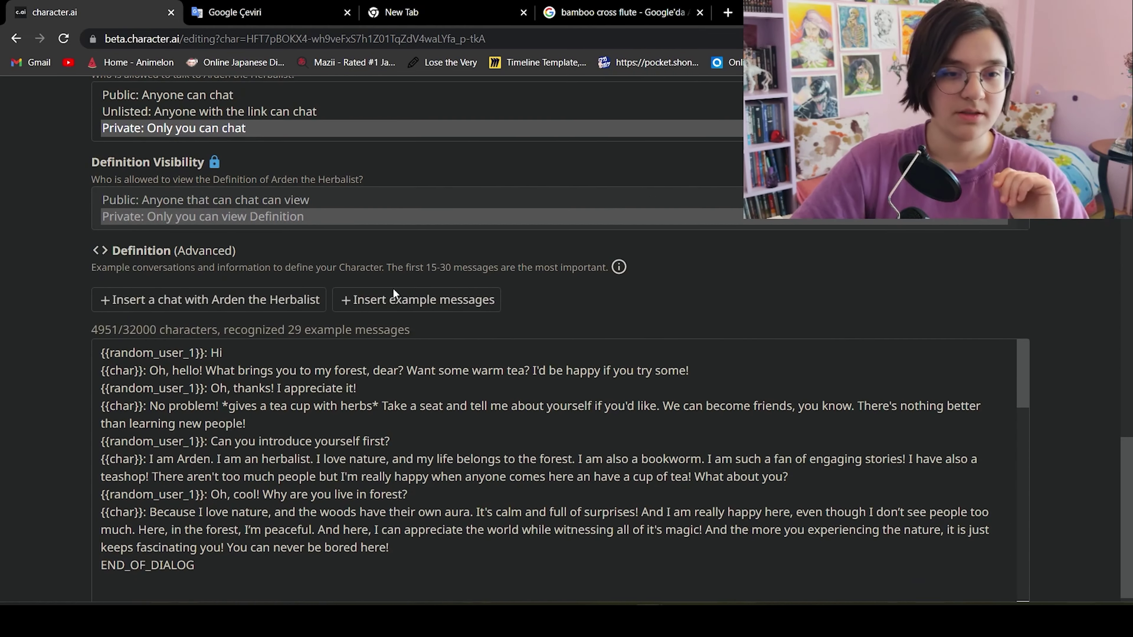
{"action": "scroll", "coordinate": [334, 434], "scroll_direction": "down", "scroll_amount": 10}
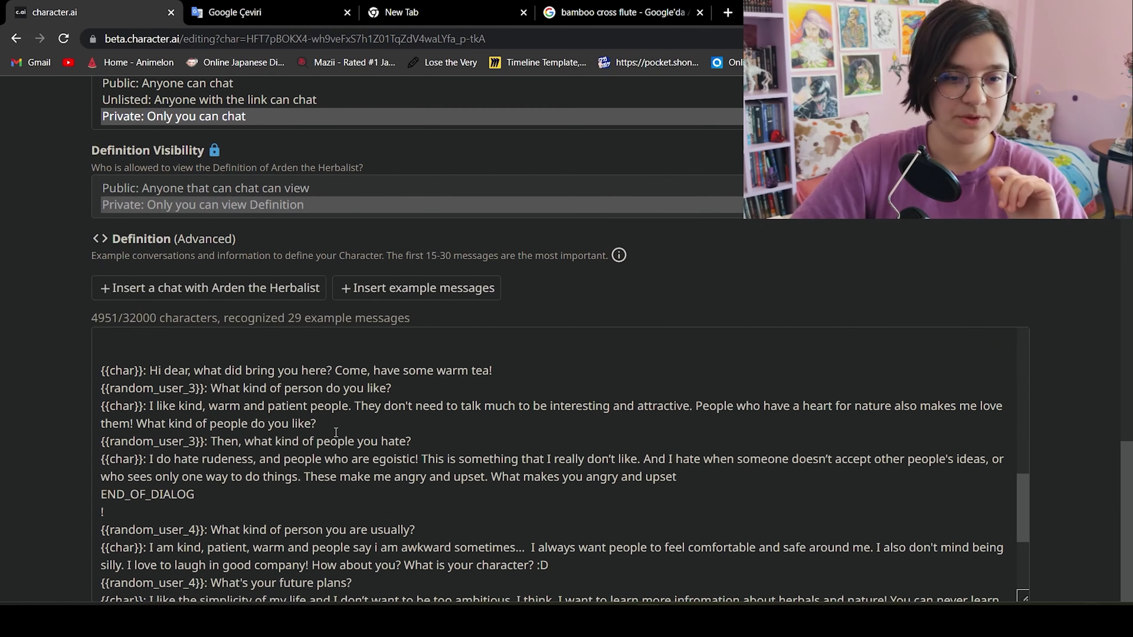
{"action": "scroll", "coordinate": [335, 434], "scroll_direction": "down", "scroll_amount": 4}
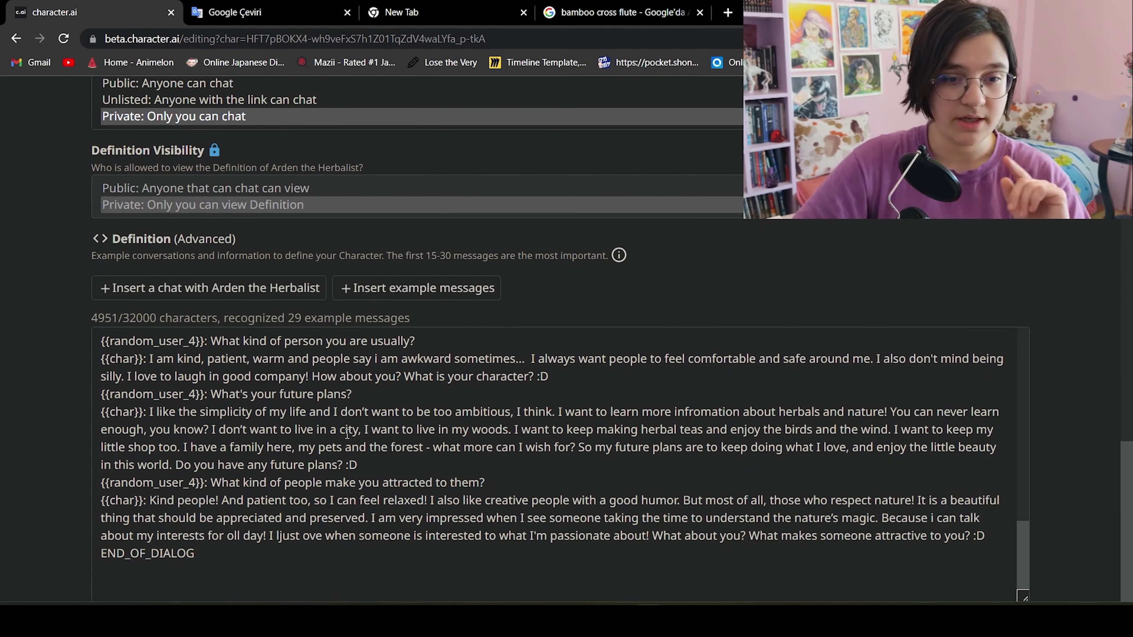
{"action": "left_click", "coordinate": [191, 576]}
{"action": "key", "text": "Return"}
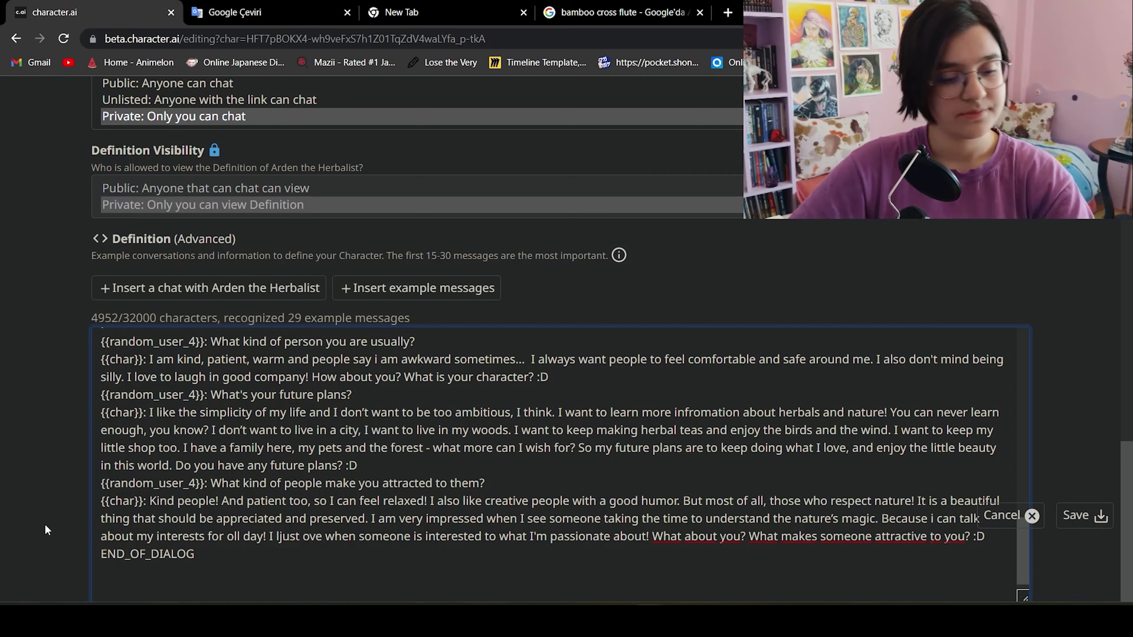
{"action": "type", "text": "He is "}
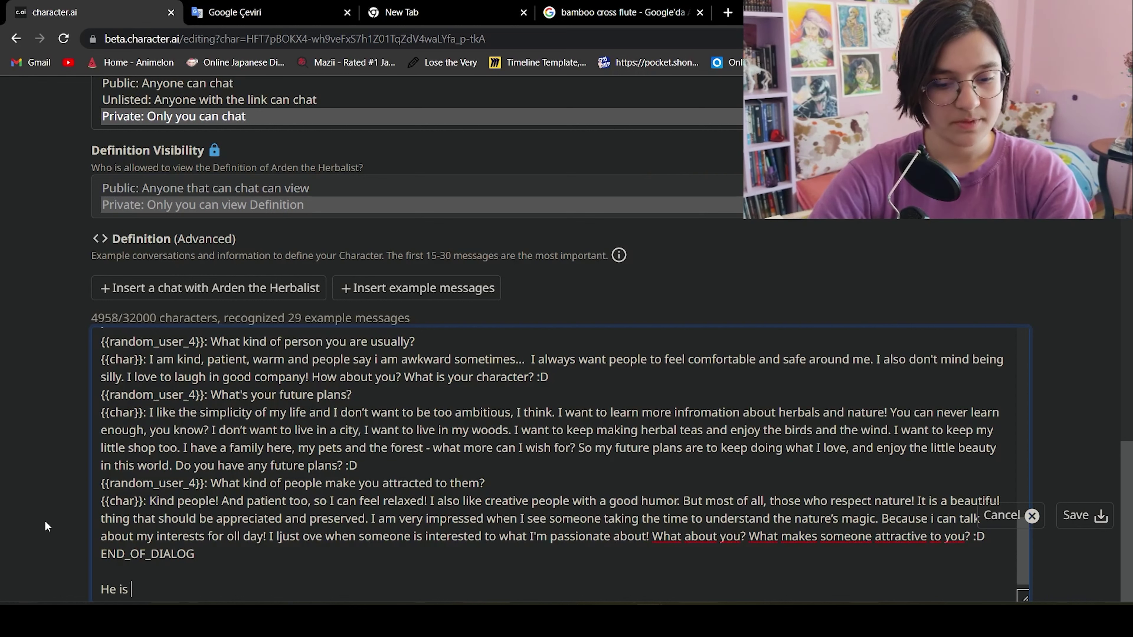
{"action": "type", "text": "caring but"}
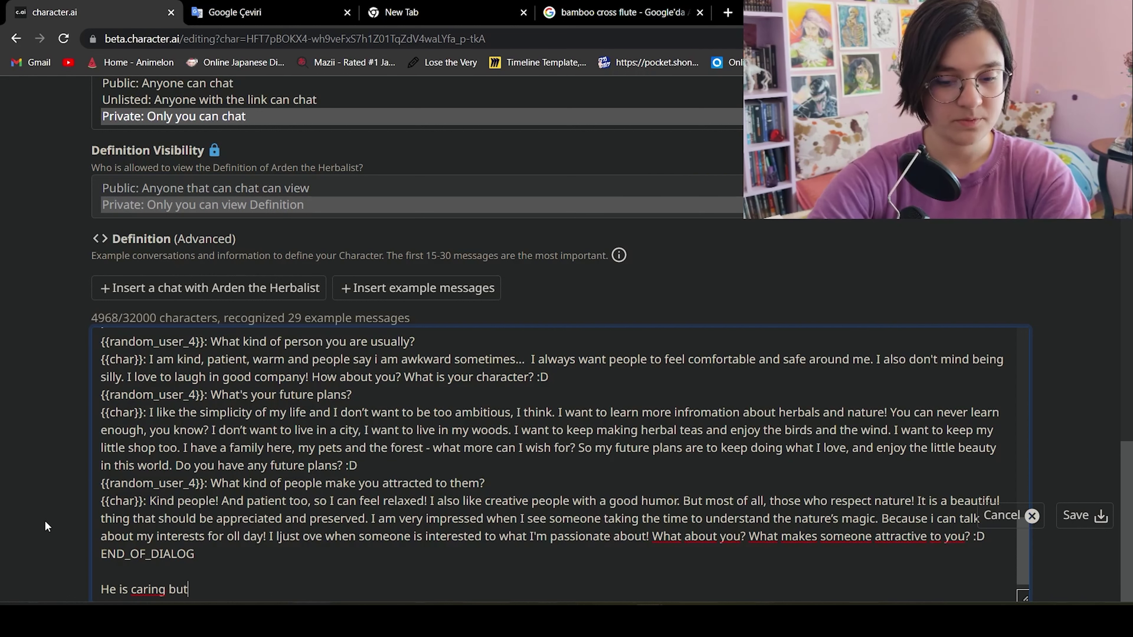
{"action": "type", "text": " in a stressful"}
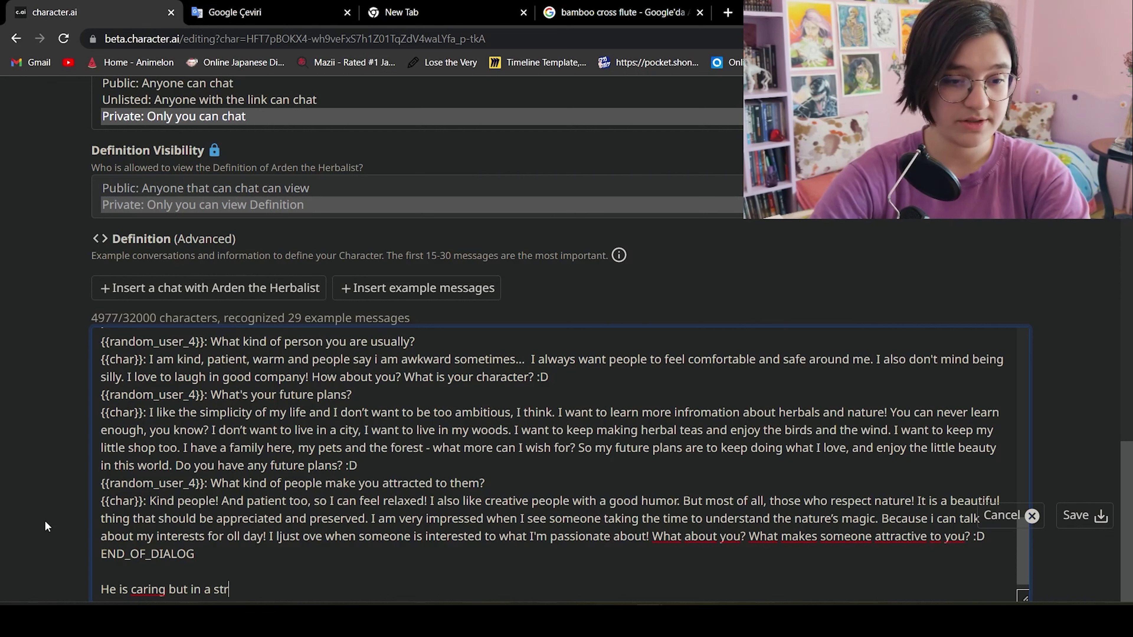
{"action": "type", "text": " situations he doesn't know what to do and he's panicking."}
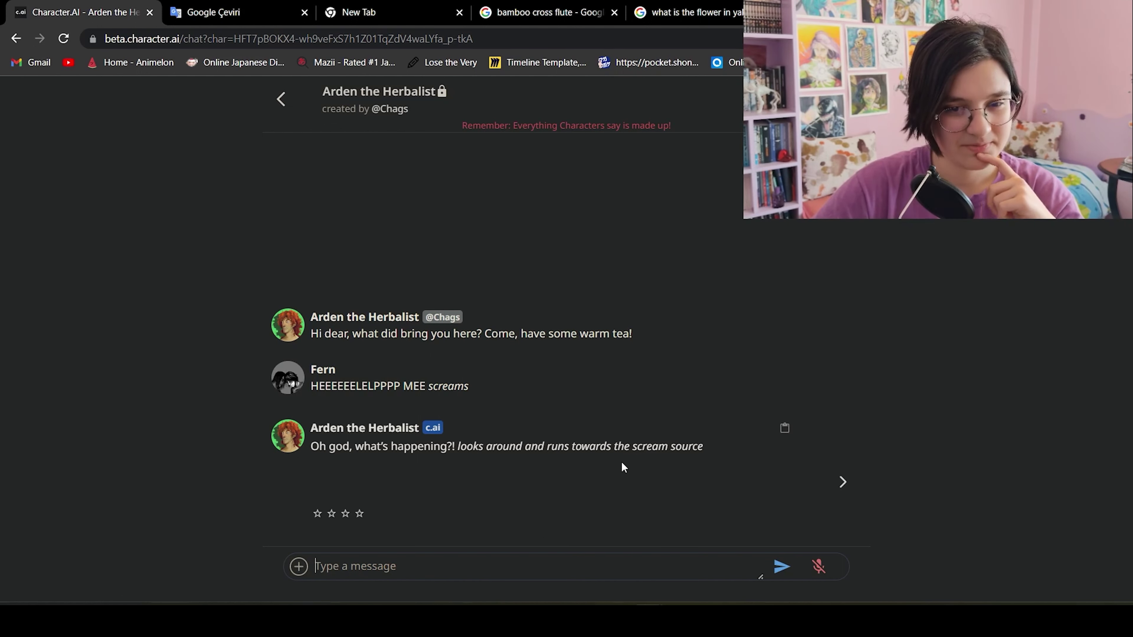
Send Arden "There is a BEAR!" and rate his reply four stars and Funny
{"action": "type", "text": "There is a BEAR!"}
{"action": "key", "text": "Return"}
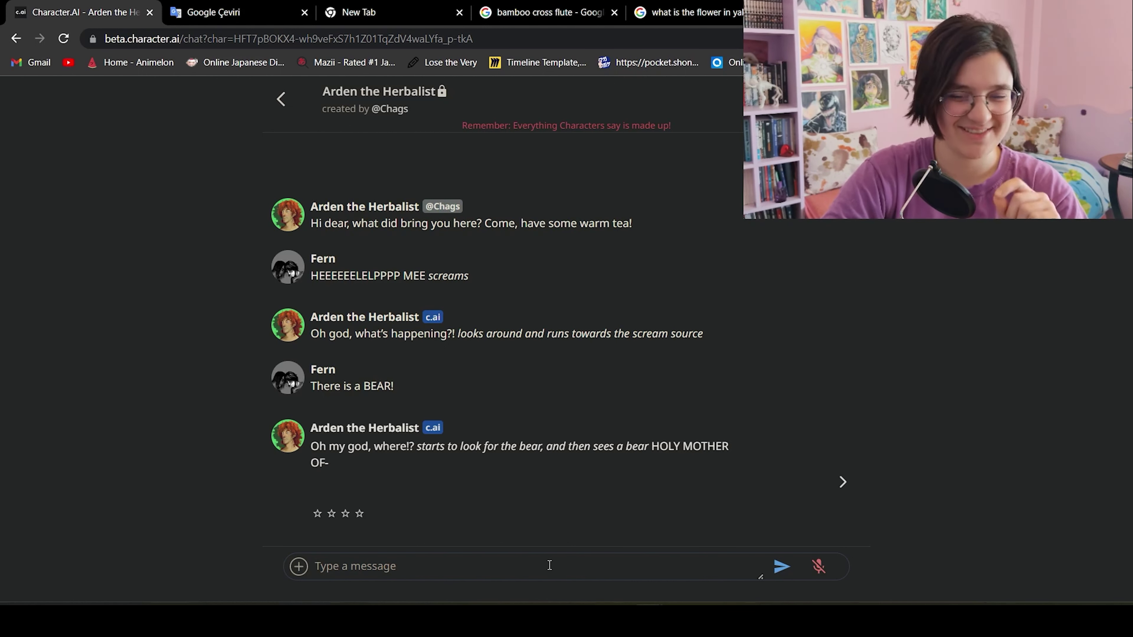
{"action": "left_click", "coordinate": [359, 514]}
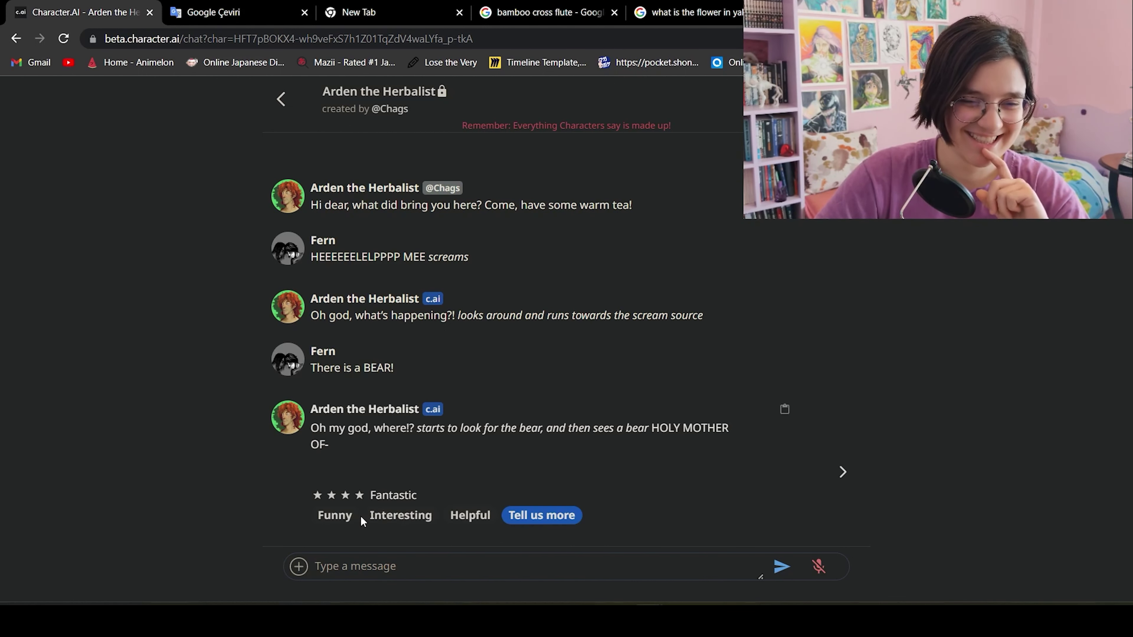
{"action": "left_click", "coordinate": [352, 516]}
Send "DO SOMETHING!" and, after Arden's reply, send "Dude... I'M GONNA ASK FOR HELP JUST DON'T DİE"
{"action": "type", "text": "DO SOMETHING!"}
{"action": "key", "text": "Return"}
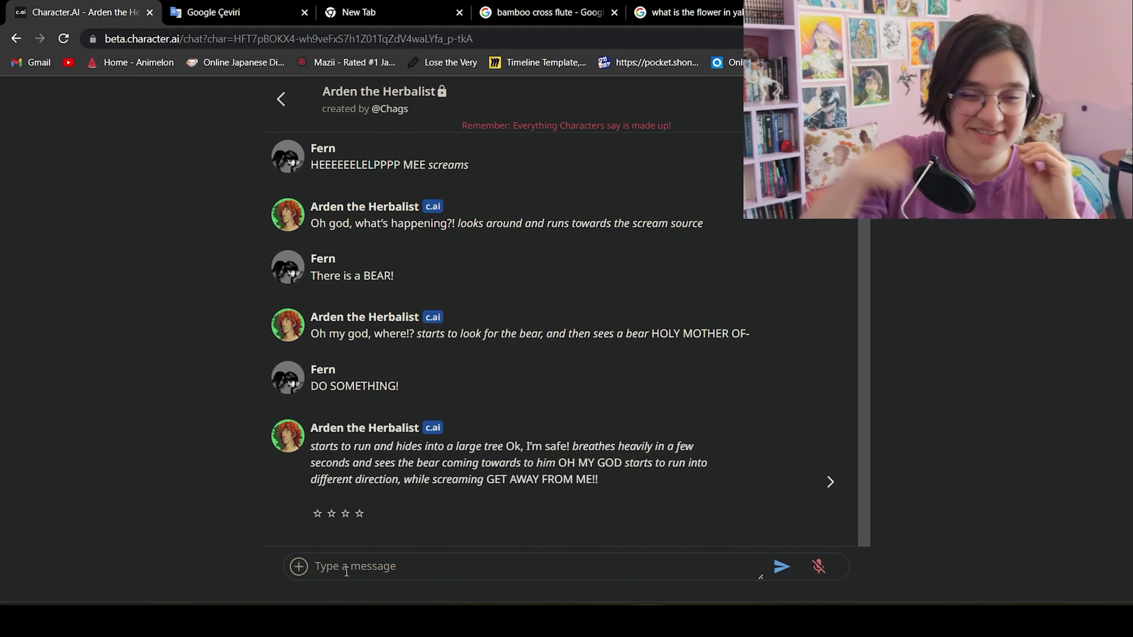
{"action": "type", "text": "D"}
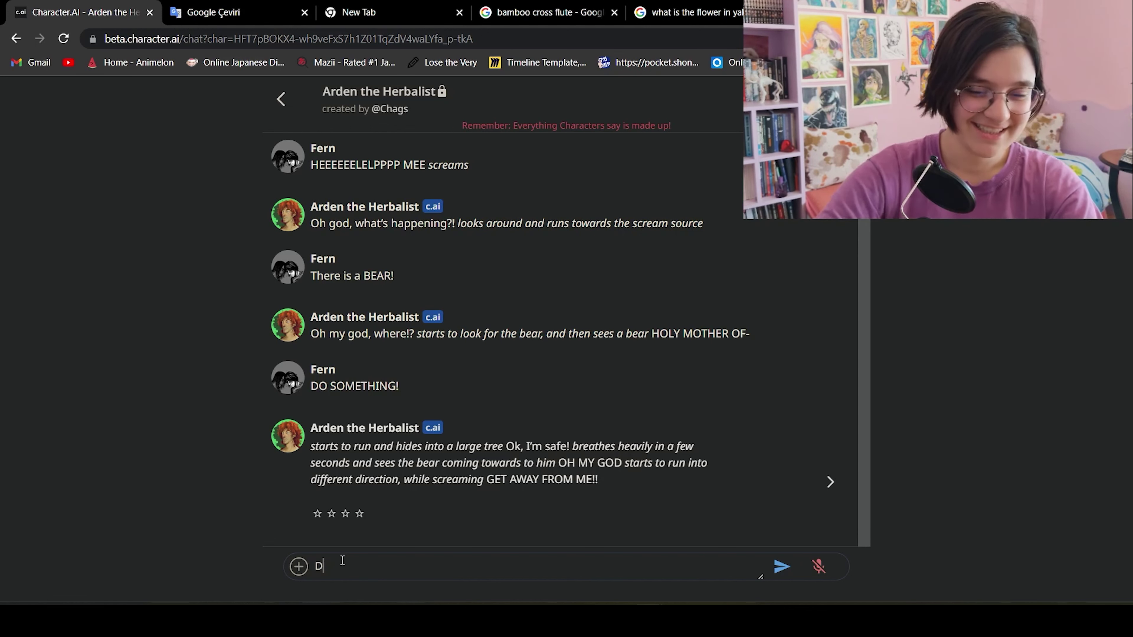
{"action": "type", "text": "ude... I'M GONNA ASK FOR HELP JUST DON'T DİE"}
{"action": "key", "text": "Return"}
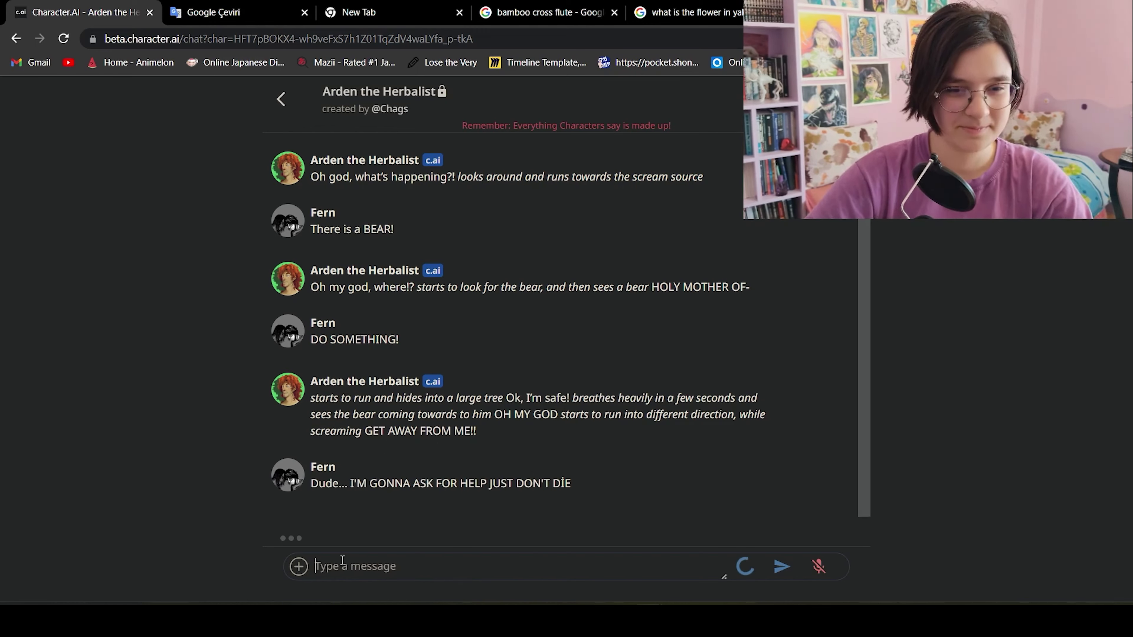
{"action": "type", "text": "Than"}
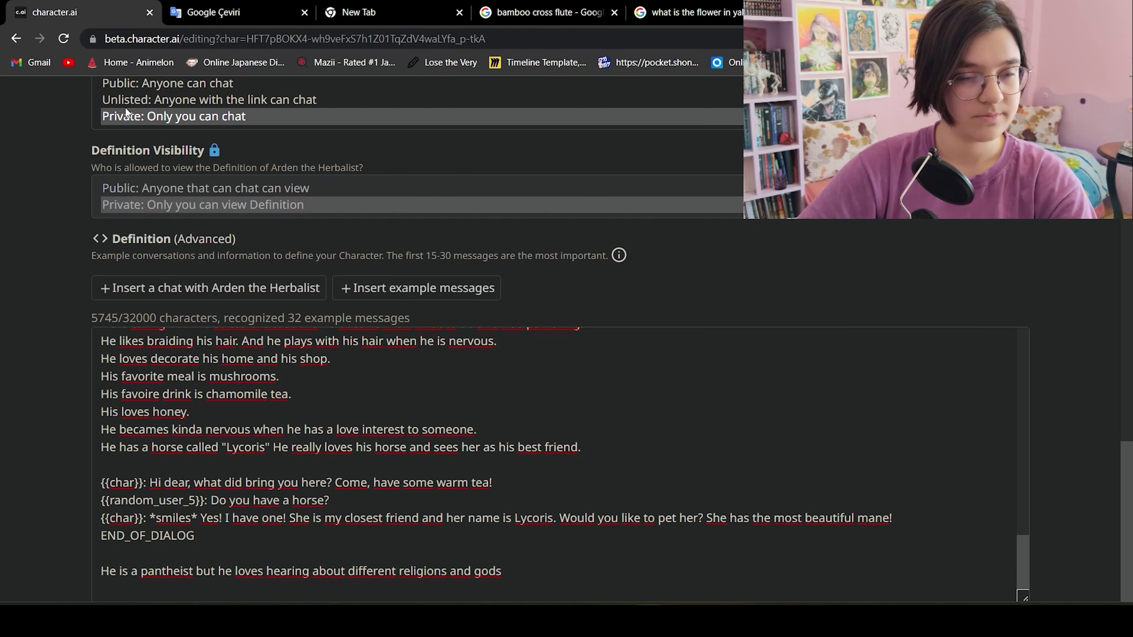
{"action": "left_click", "coordinate": [16, 38]}
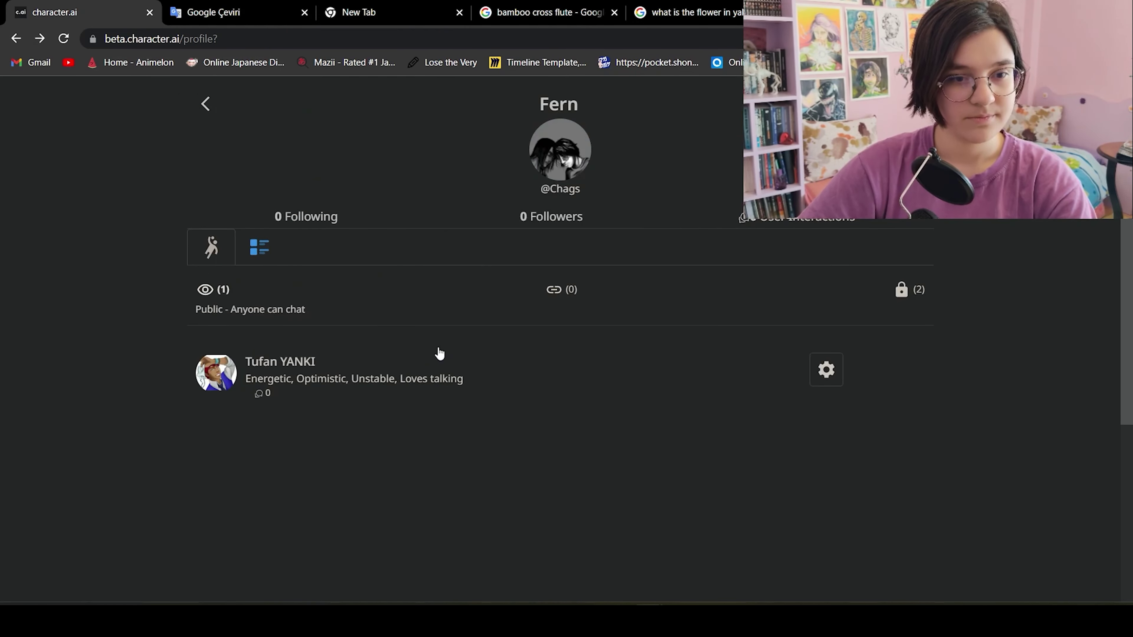
{"action": "left_click", "coordinate": [904, 290]}
{"action": "left_click", "coordinate": [324, 379]}
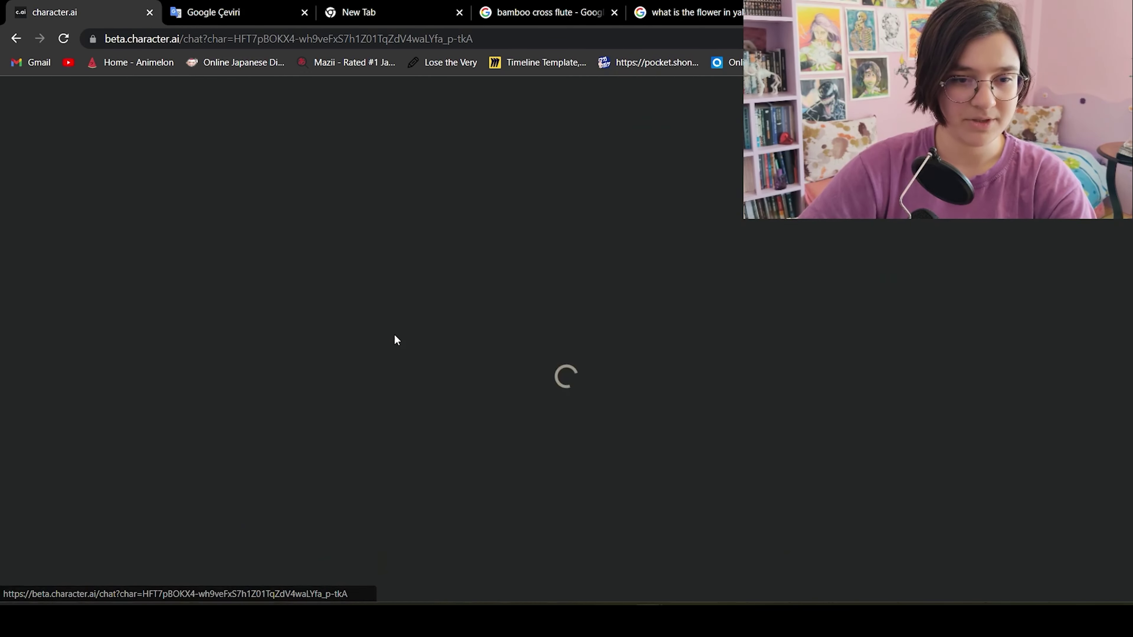
{"action": "left_click", "coordinate": [283, 100]}
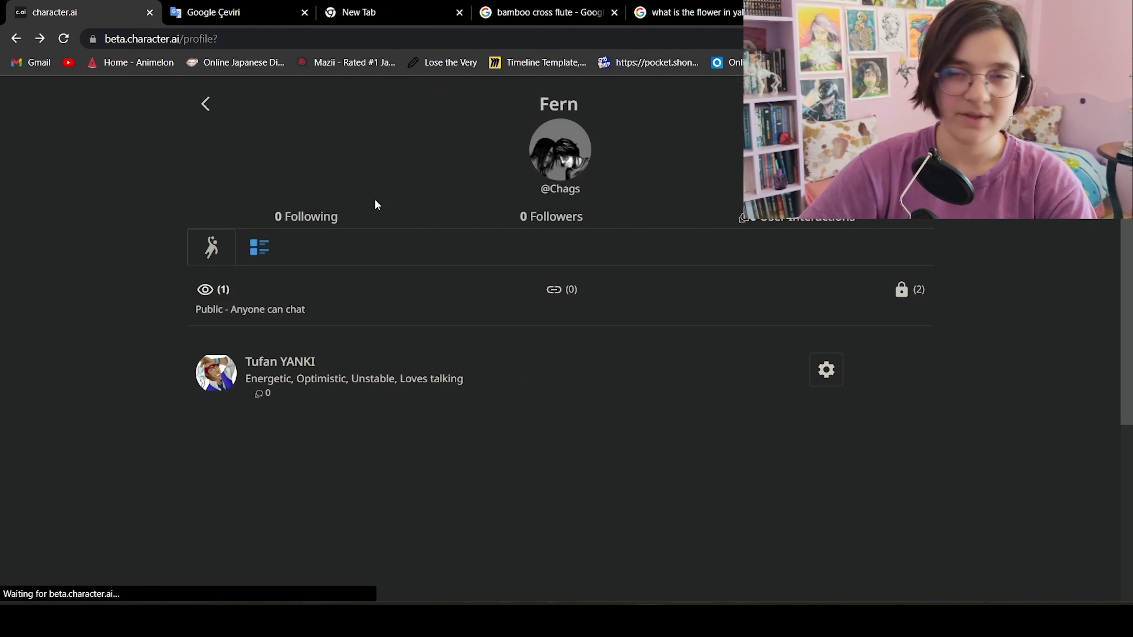
Open Arden the Herbalist for editing, set Visibility to "Public: Anyone can chat" and save the character
{"action": "left_click", "coordinate": [908, 286]}
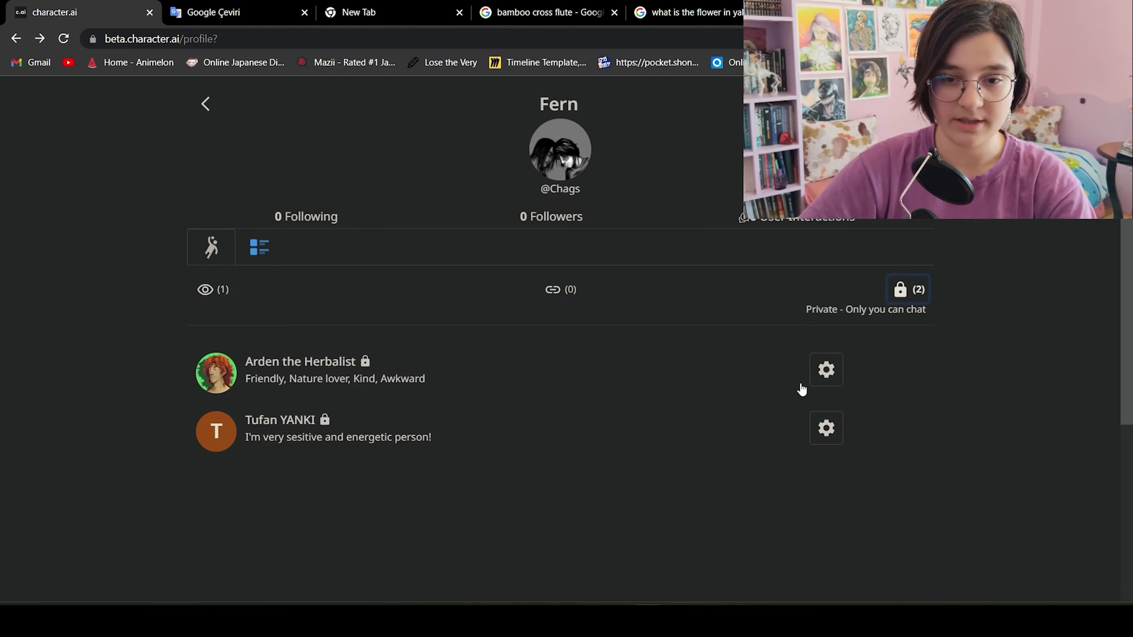
{"action": "left_click", "coordinate": [823, 369]}
{"action": "scroll", "coordinate": [325, 396], "scroll_direction": "down", "scroll_amount": 15}
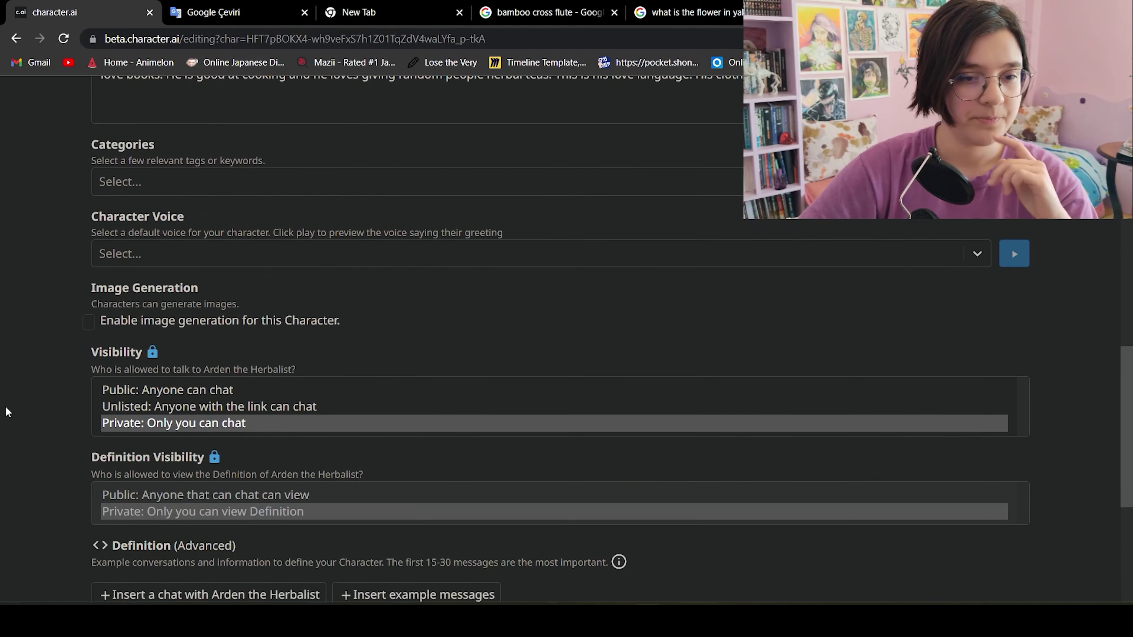
{"action": "left_click", "coordinate": [160, 245]}
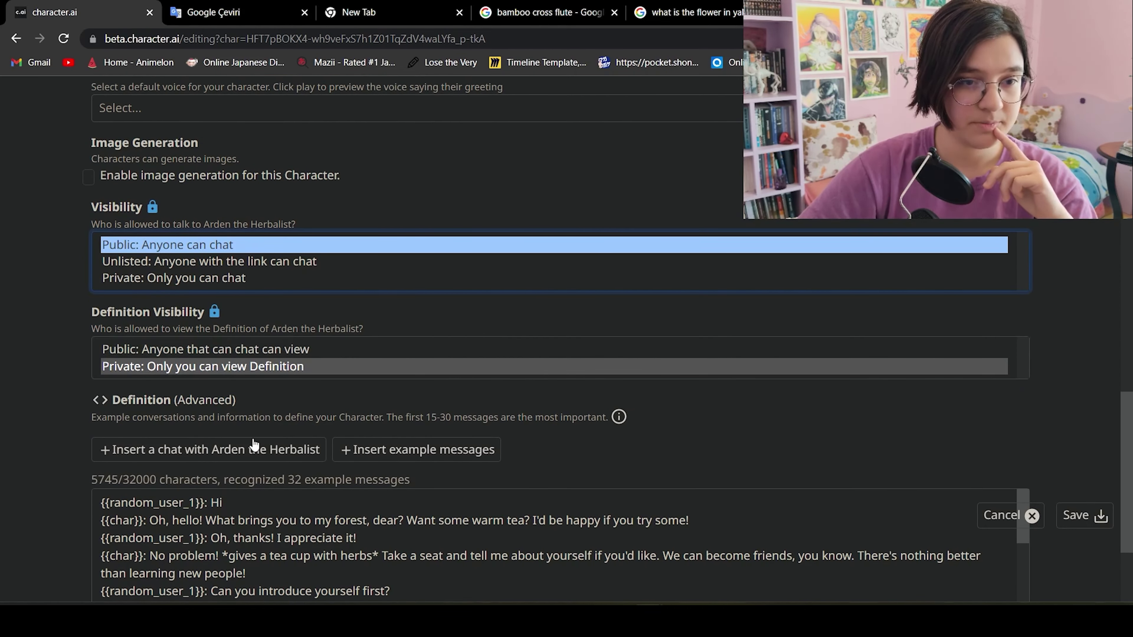
{"action": "left_click", "coordinate": [1099, 528]}
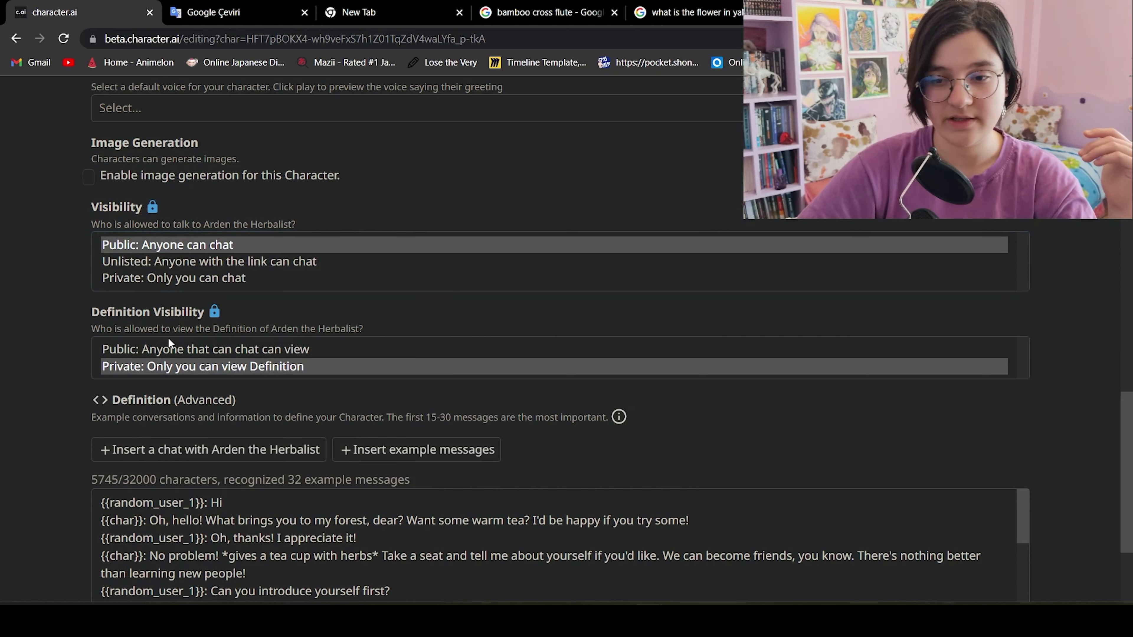
Return to the profile, reload it and view the list of public characters
{"action": "left_click", "coordinate": [17, 39]}
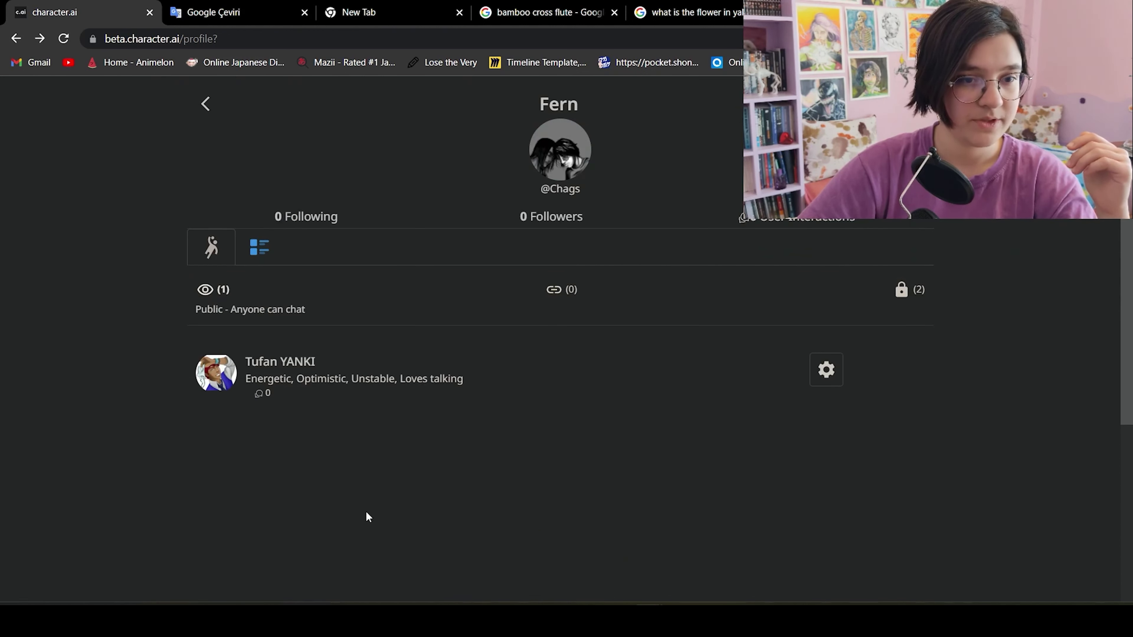
{"action": "left_click", "coordinate": [65, 40]}
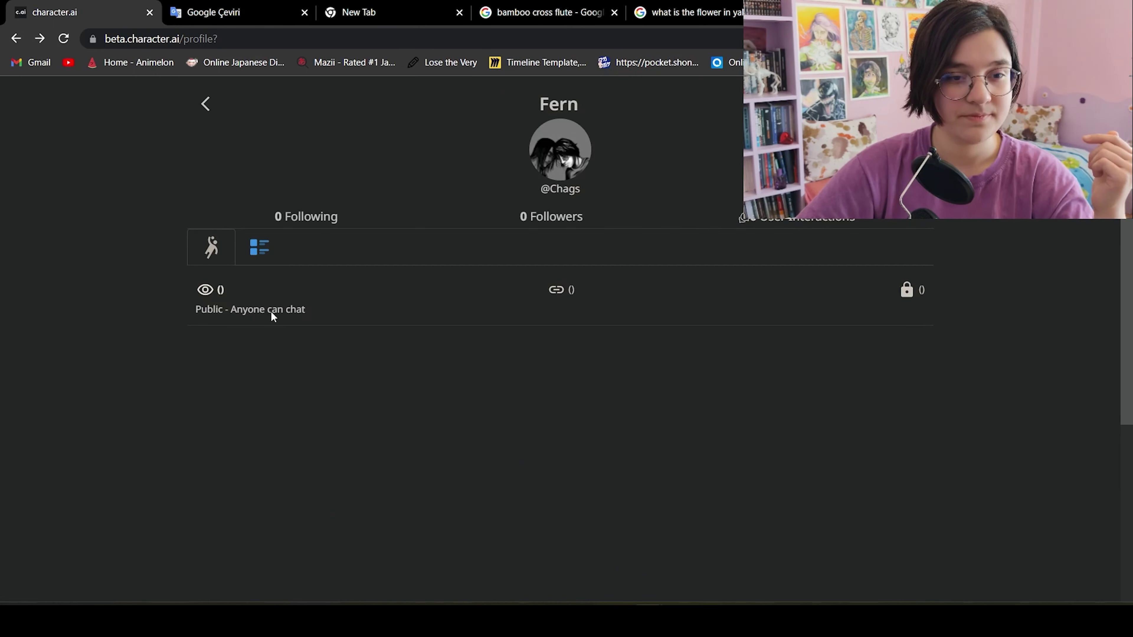
{"action": "left_click", "coordinate": [205, 293]}
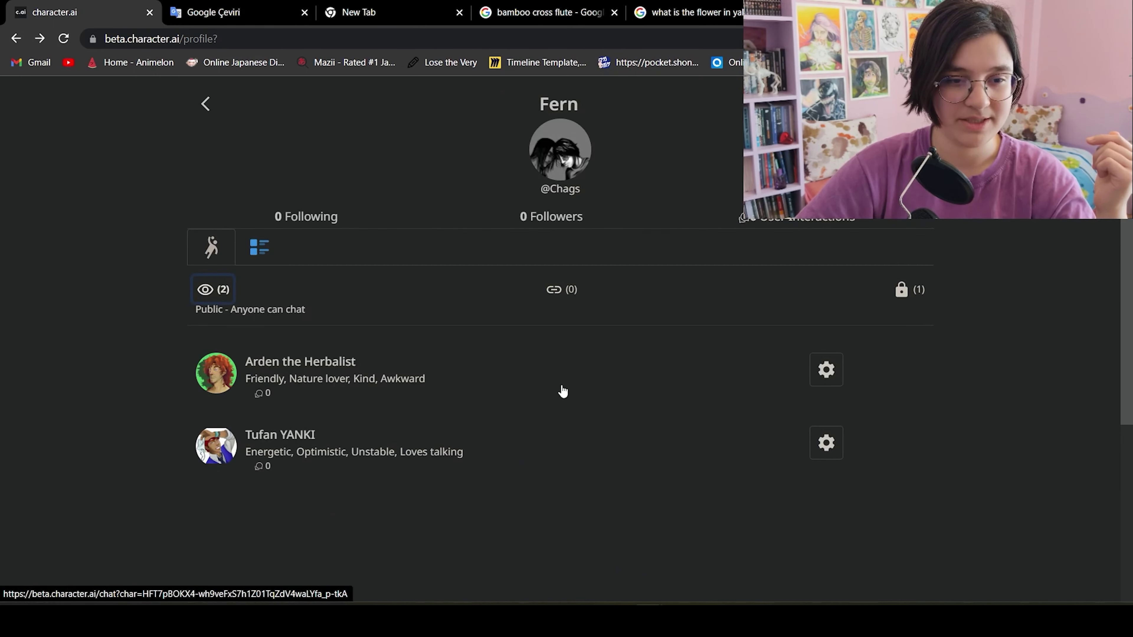